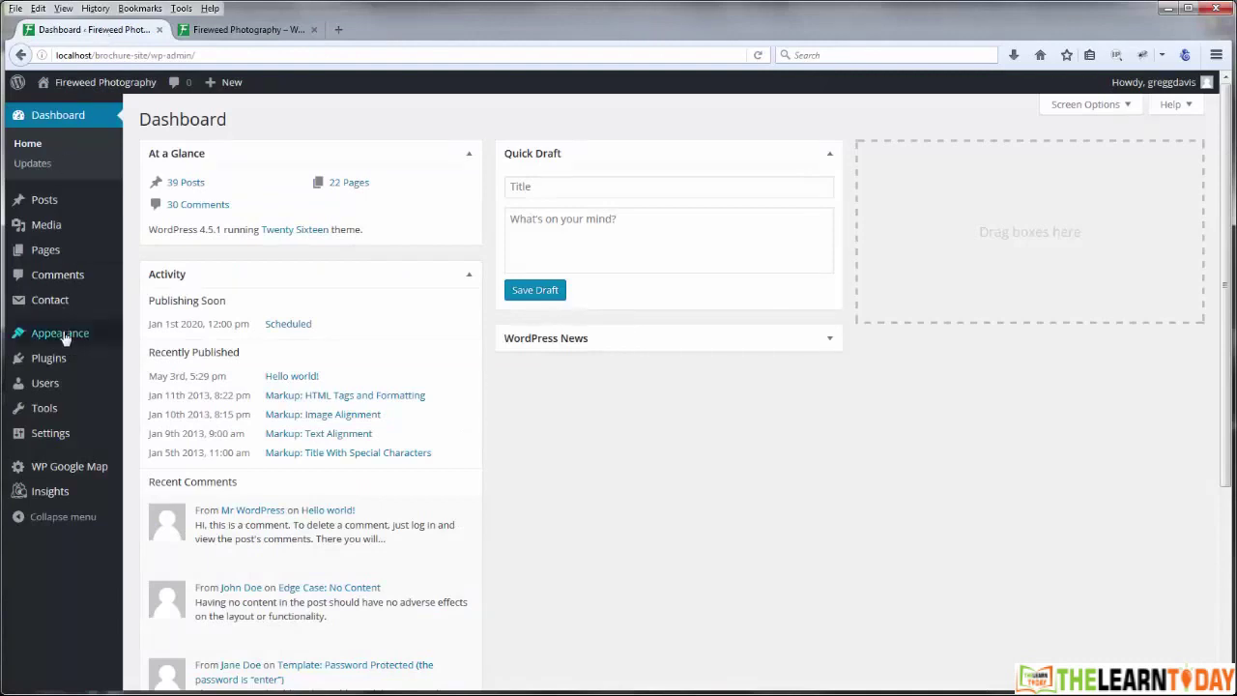
Step: Activate the Twenty Fourteen theme for the site
{"action": "mouse_move", "coordinate": [79, 336]}
{"action": "left_click", "coordinate": [153, 338]}
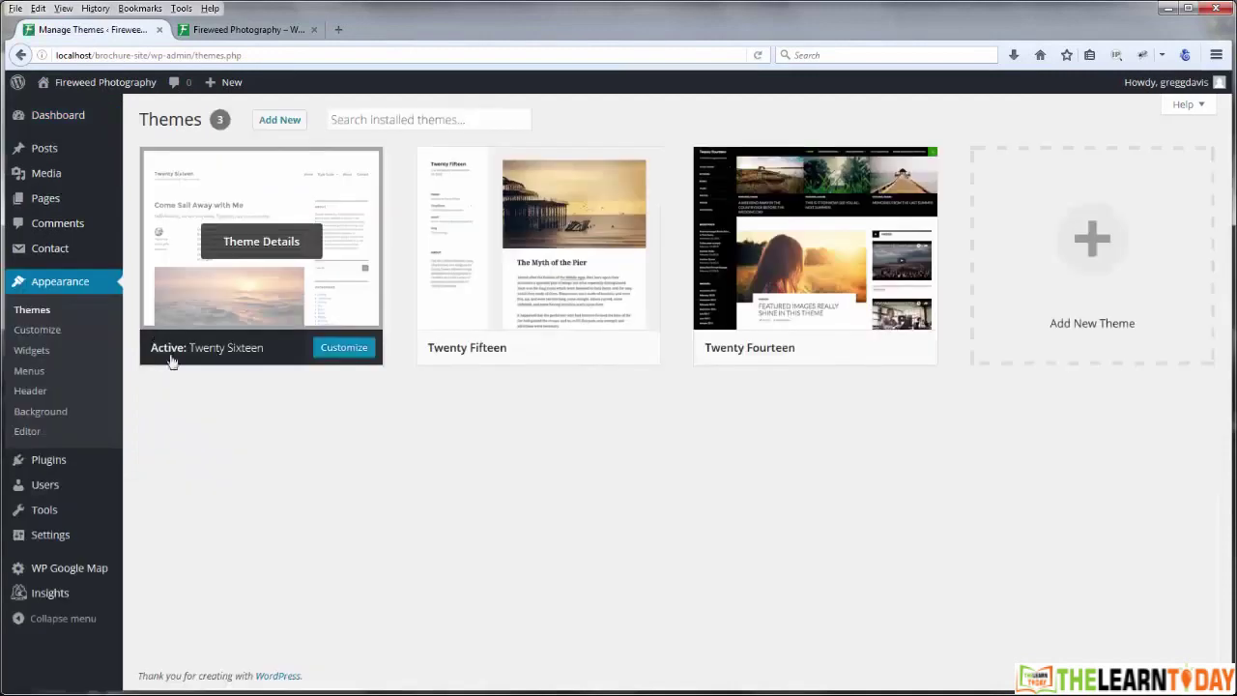
{"action": "left_click", "coordinate": [829, 350]}
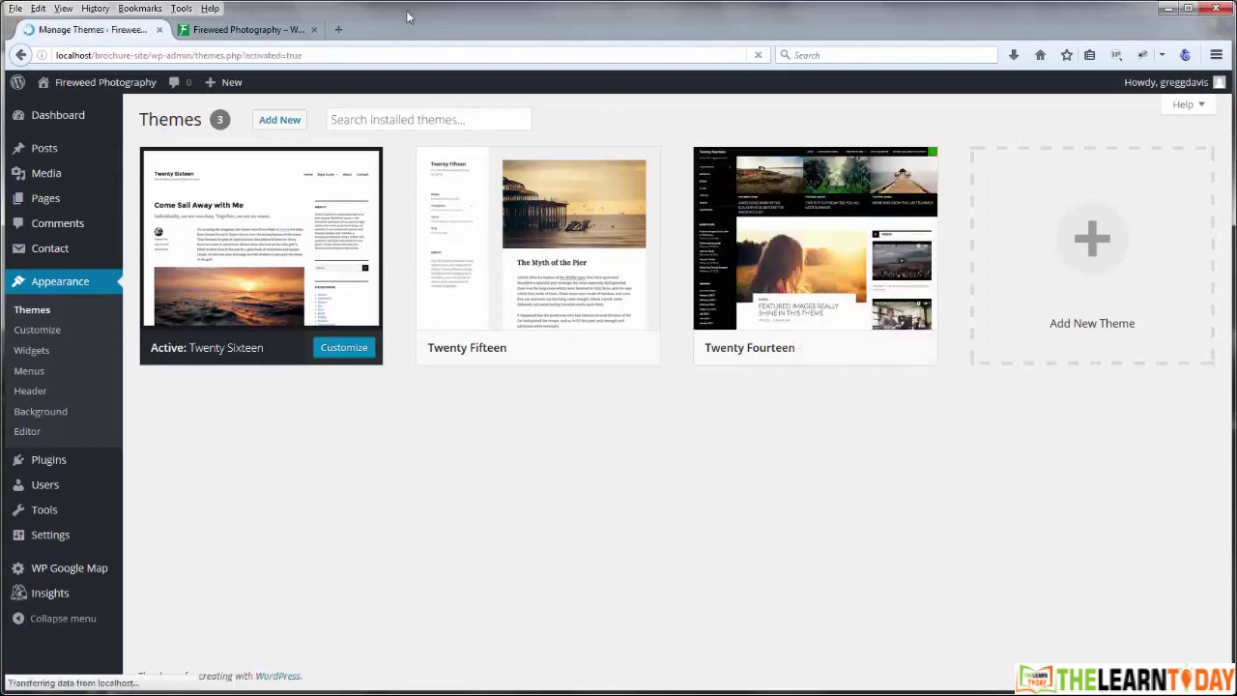
Step: Reload the site's front page and examine its header, sidebars and post layout under the Twenty Fourteen theme
{"action": "left_click", "coordinate": [270, 34]}
{"action": "left_click", "coordinate": [759, 55]}
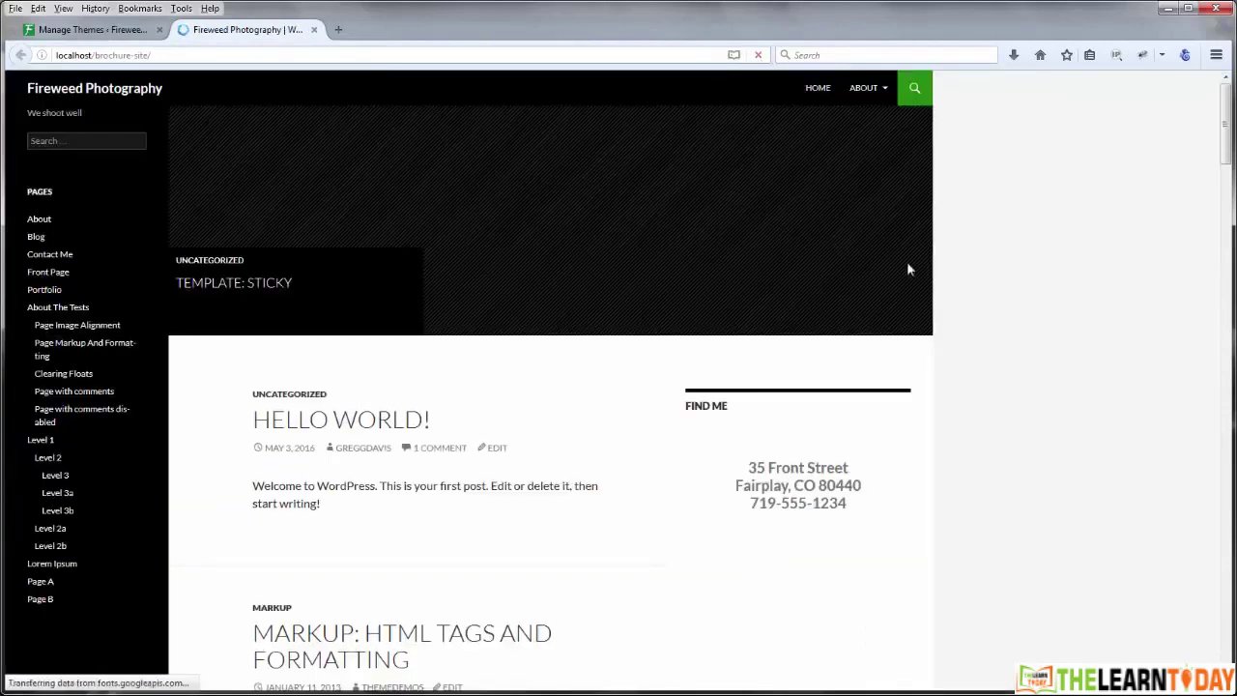
{"action": "mouse_move", "coordinate": [1222, 143]}
{"action": "left_mouse_down"}
{"action": "mouse_move", "coordinate": [1225, 257]}
{"action": "mouse_move", "coordinate": [1225, 128]}
{"action": "left_mouse_up"}
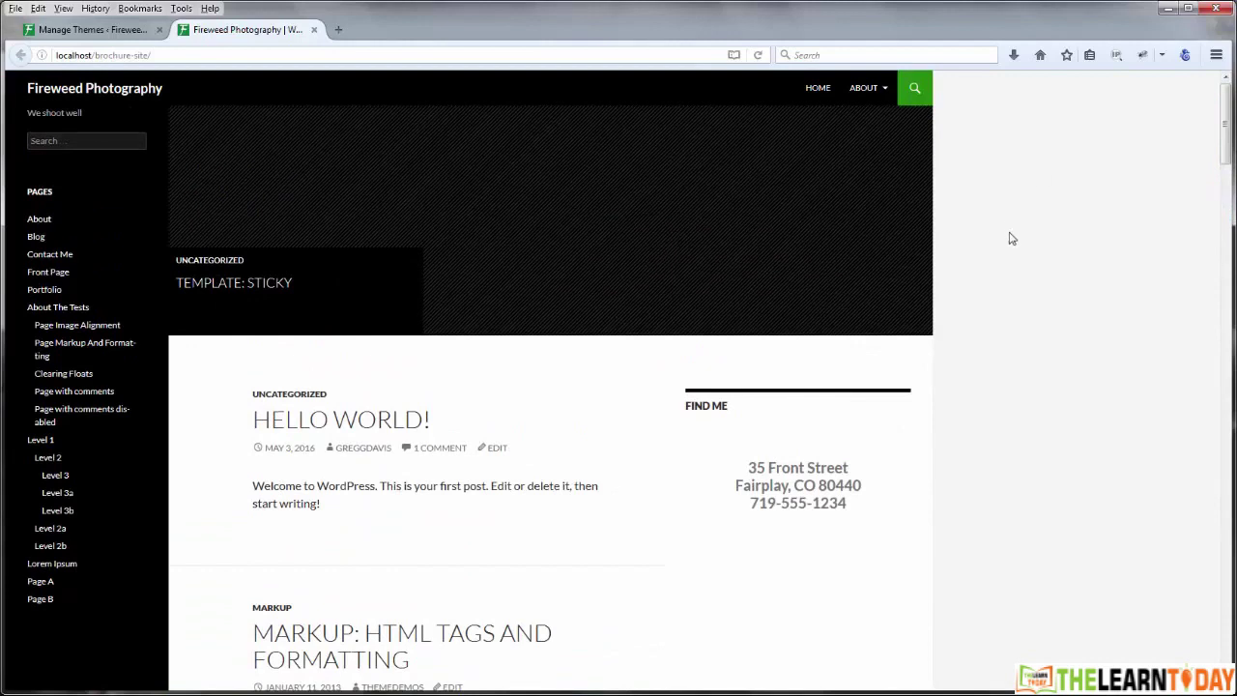
{"action": "scroll", "coordinate": [1032, 304], "scroll_direction": "down", "scroll_amount": 2}
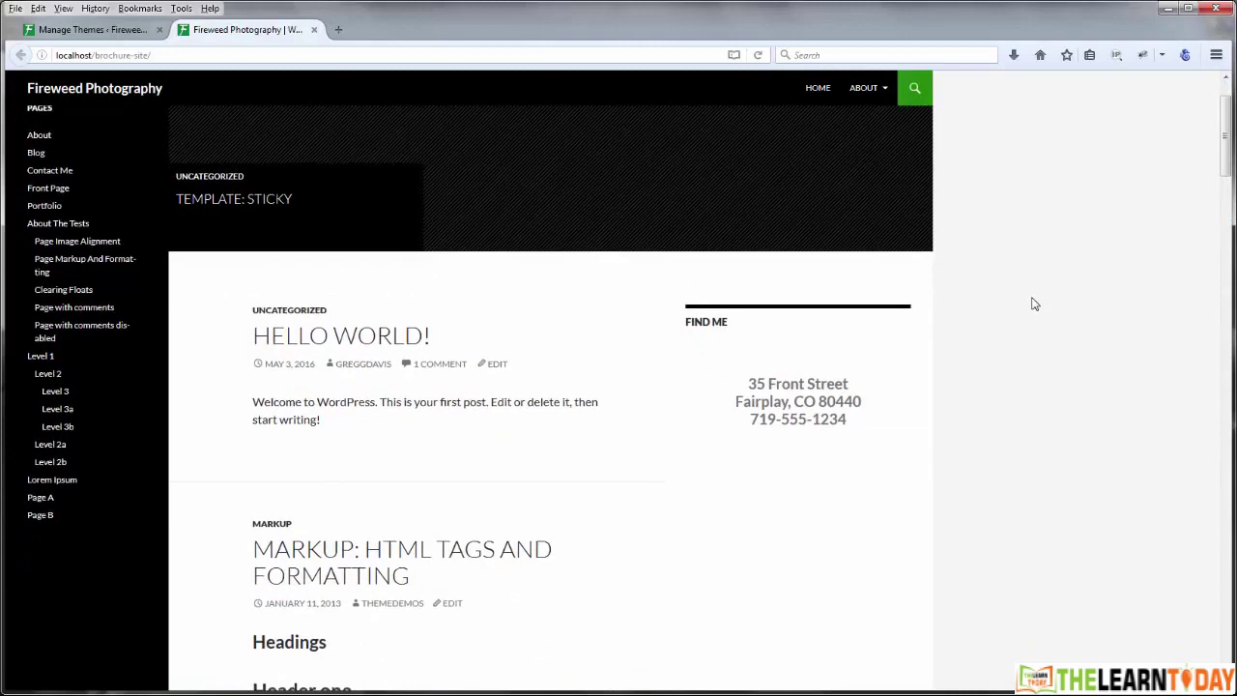
{"action": "scroll", "coordinate": [1032, 304], "scroll_direction": "down", "scroll_amount": 2}
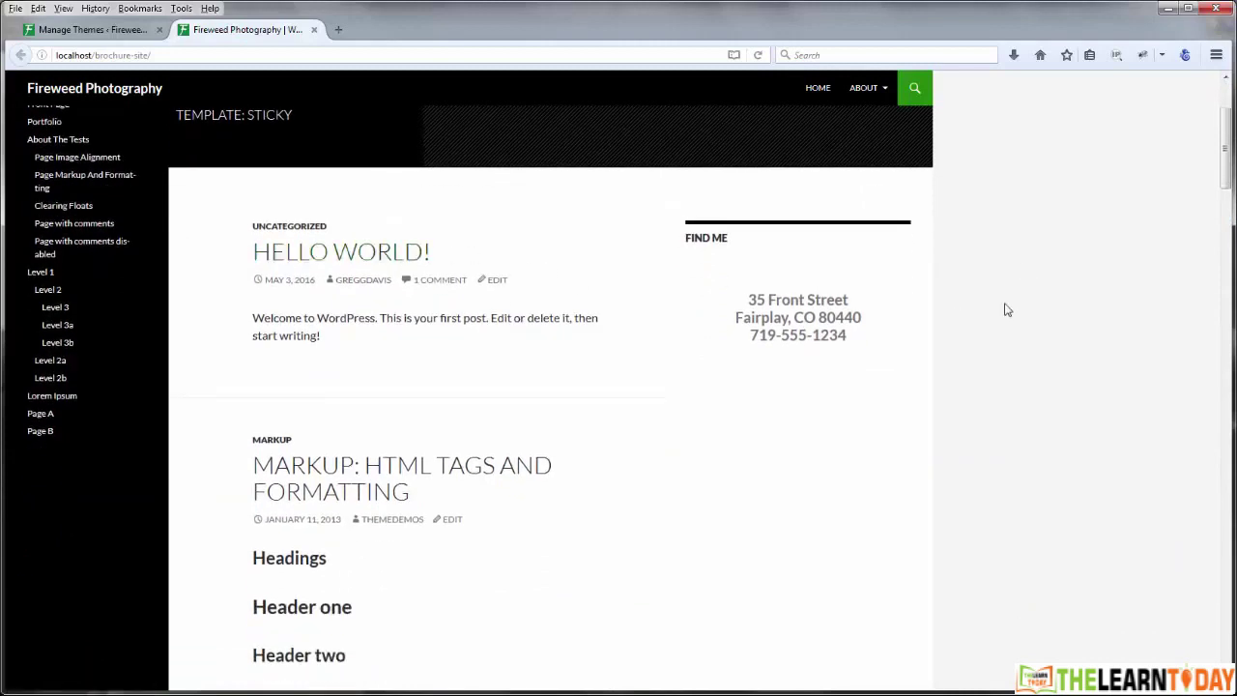
{"action": "scroll", "coordinate": [1005, 309], "scroll_direction": "down", "scroll_amount": 6}
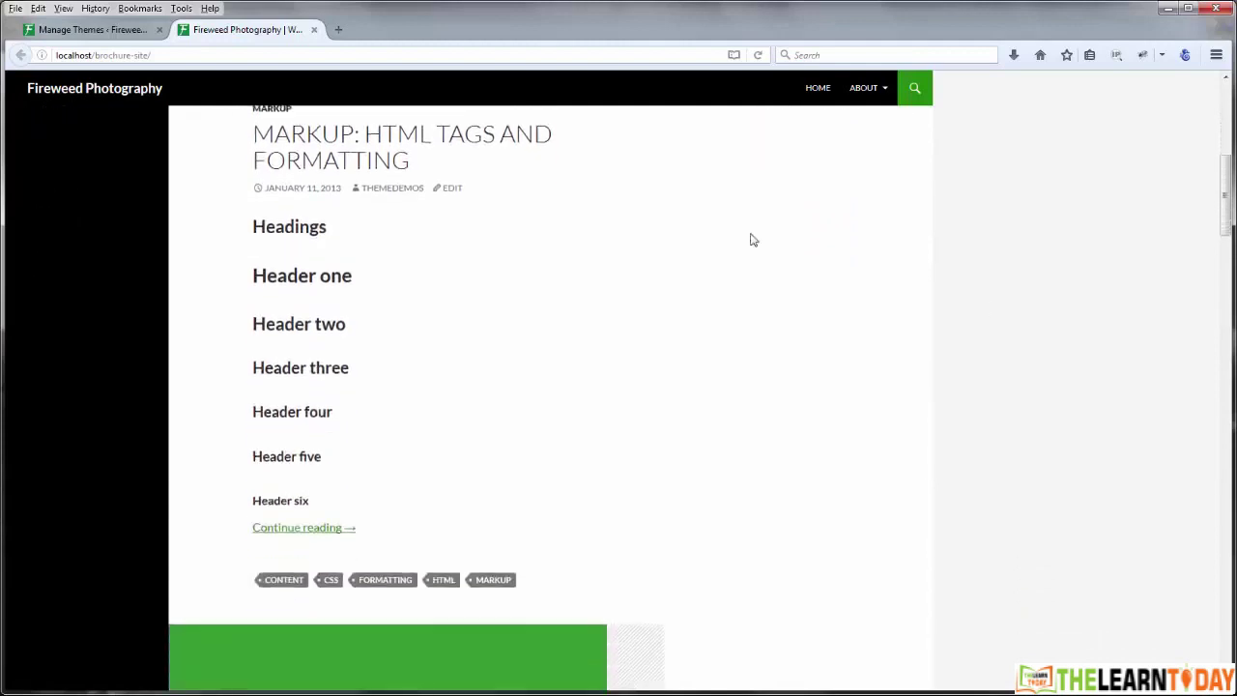
{"action": "scroll", "coordinate": [942, 252], "scroll_direction": "down", "scroll_amount": 3}
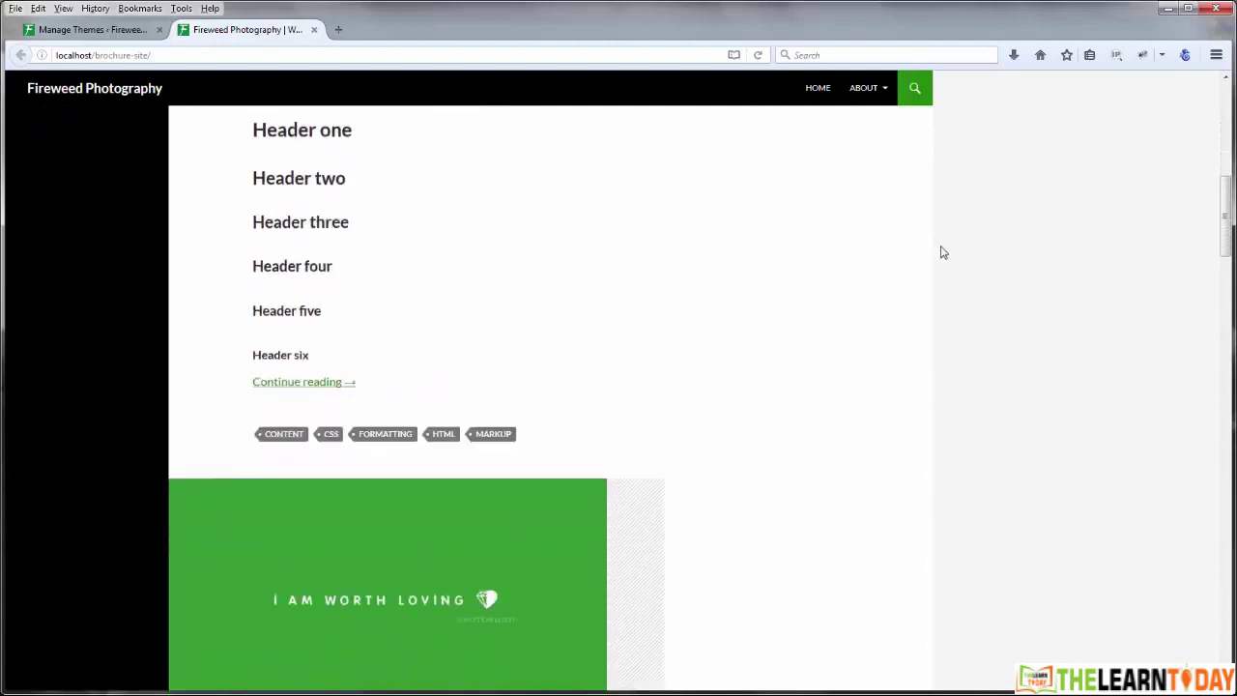
{"action": "scroll", "coordinate": [943, 253], "scroll_direction": "down", "scroll_amount": 15}
{"action": "scroll", "coordinate": [944, 252], "scroll_direction": "down", "scroll_amount": 18}
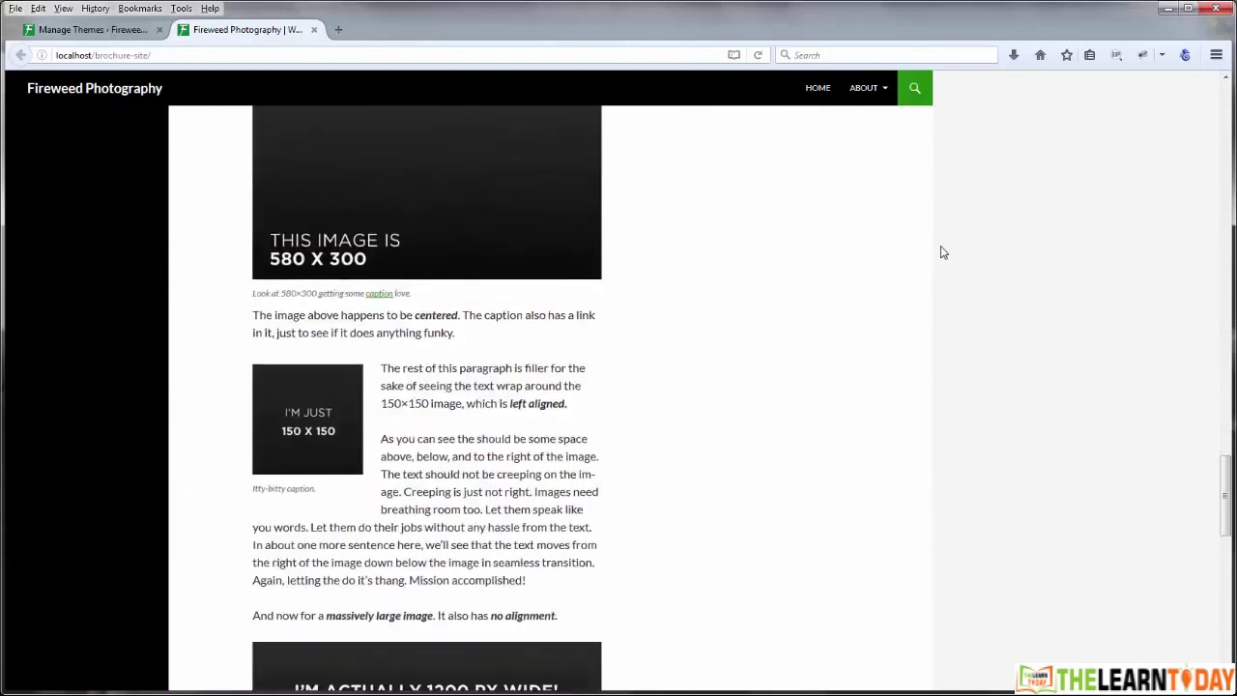
{"action": "scroll", "coordinate": [943, 252], "scroll_direction": "up", "scroll_amount": 20}
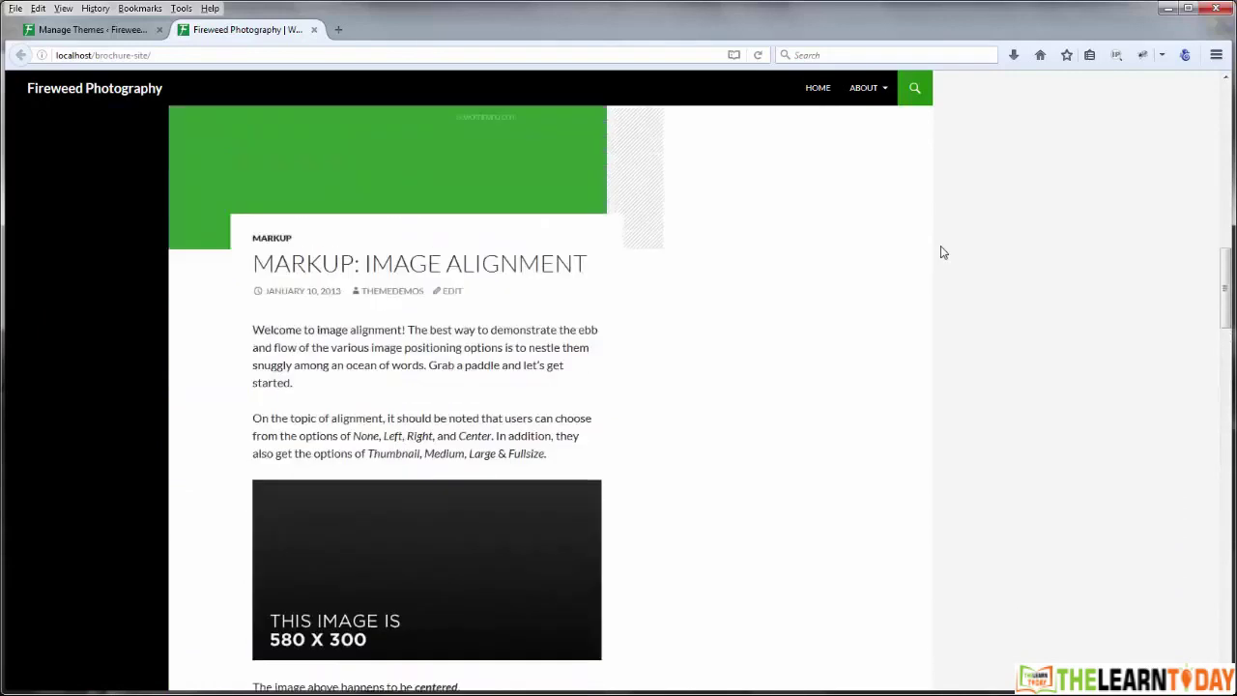
{"action": "scroll", "coordinate": [944, 252], "scroll_direction": "up", "scroll_amount": 8}
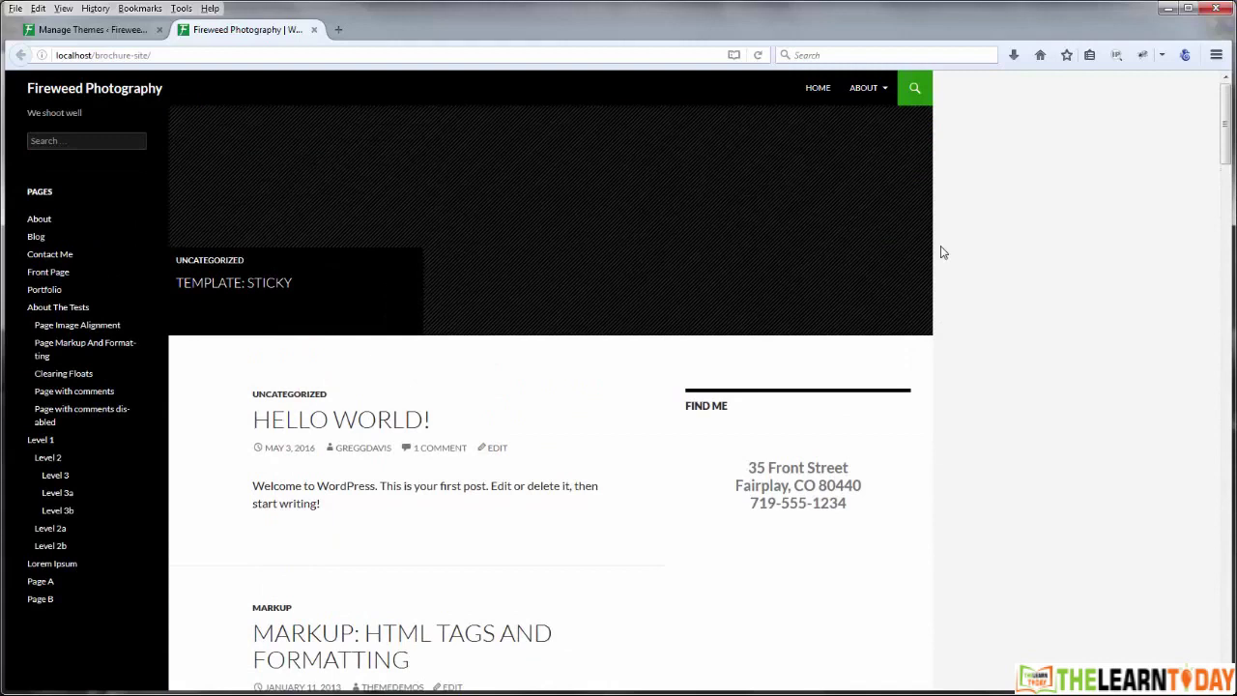
Step: Create a new post titled "Post One" with an empty body and publish it
{"action": "left_click", "coordinate": [97, 29]}
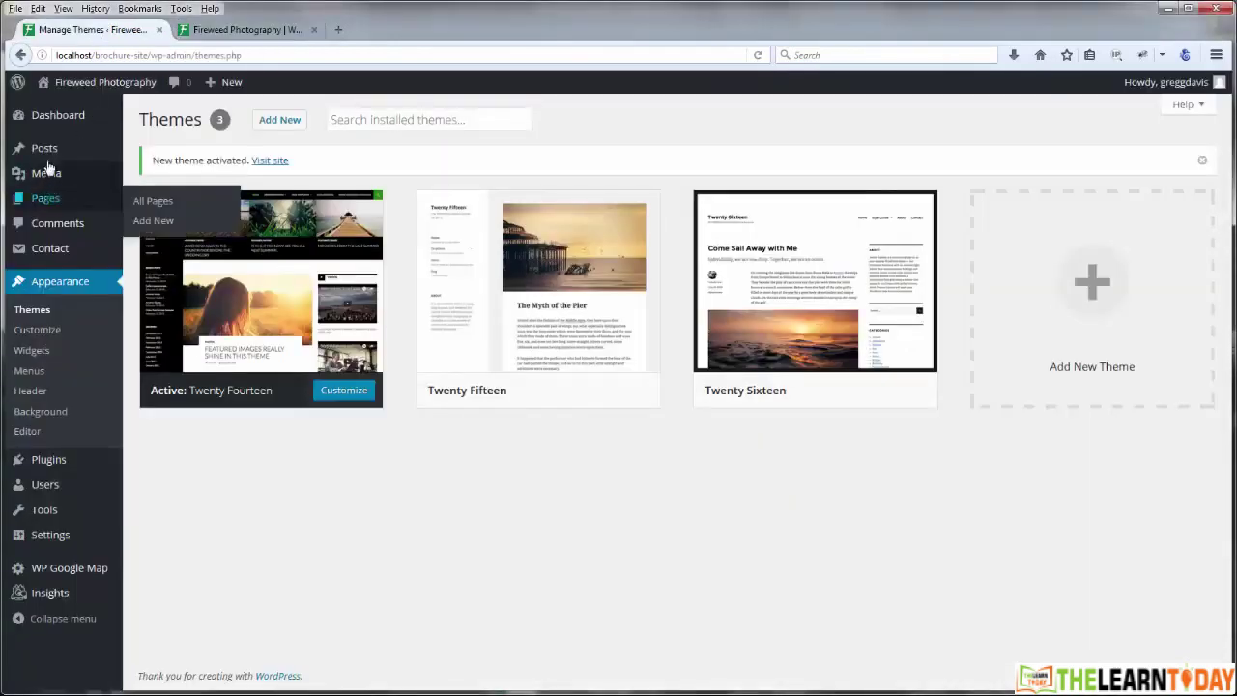
{"action": "mouse_move", "coordinate": [50, 153]}
{"action": "left_click", "coordinate": [160, 175]}
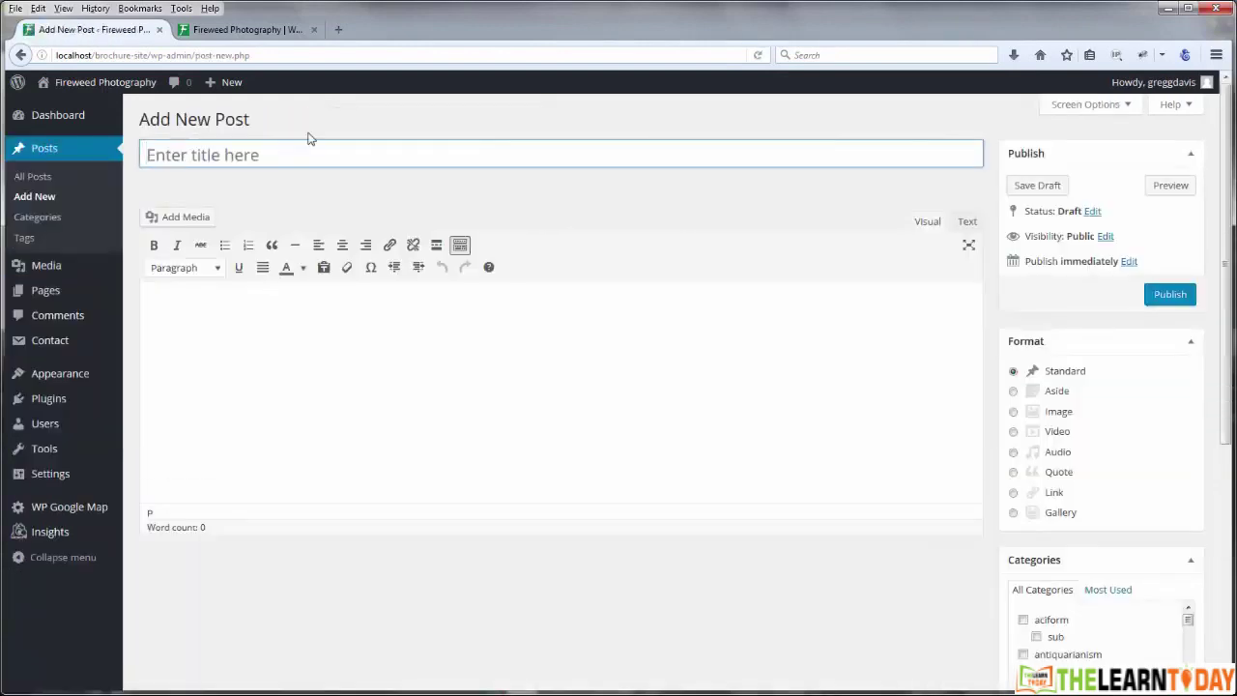
{"action": "type", "text": "Post One"}
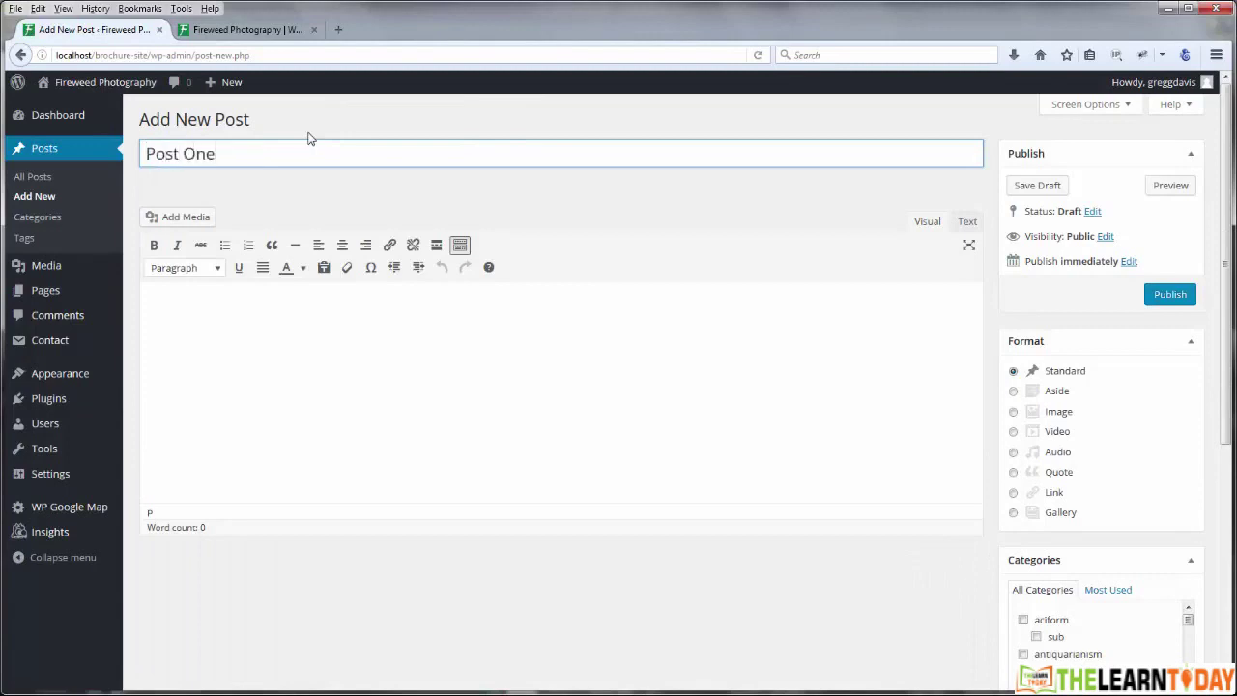
{"action": "left_click", "coordinate": [334, 350]}
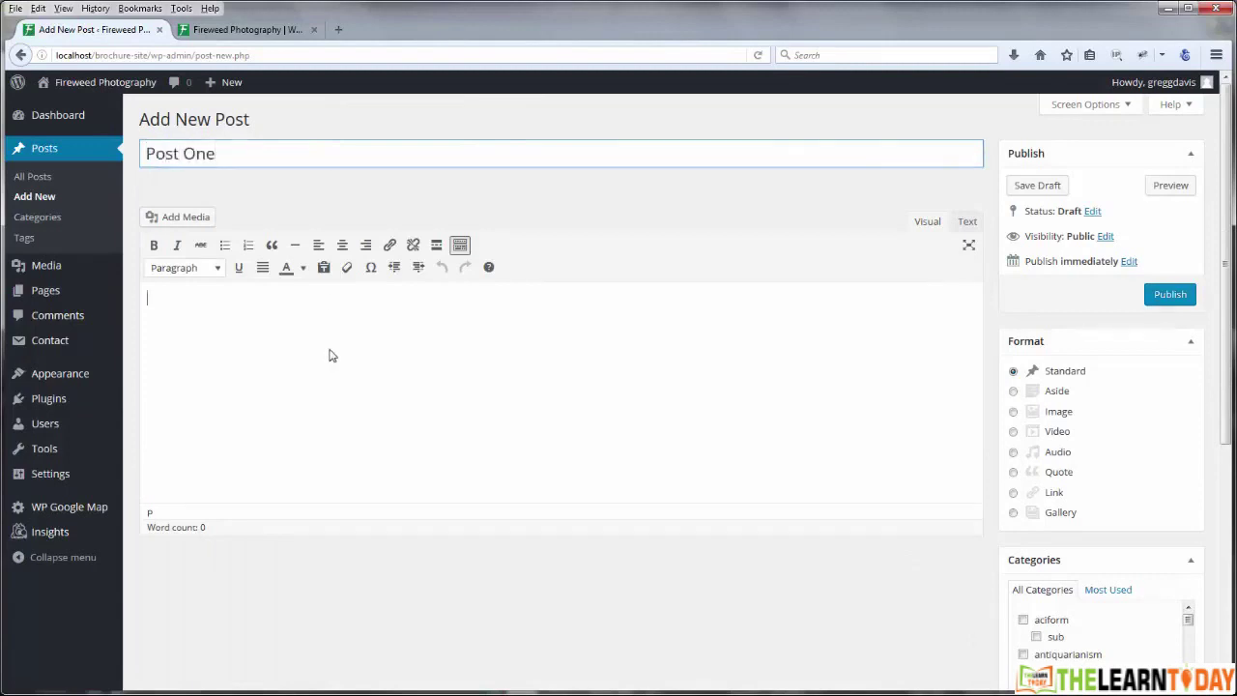
{"action": "scroll", "coordinate": [1170, 166], "scroll_direction": "down", "scroll_amount": 3}
{"action": "left_click", "coordinate": [1171, 145]}
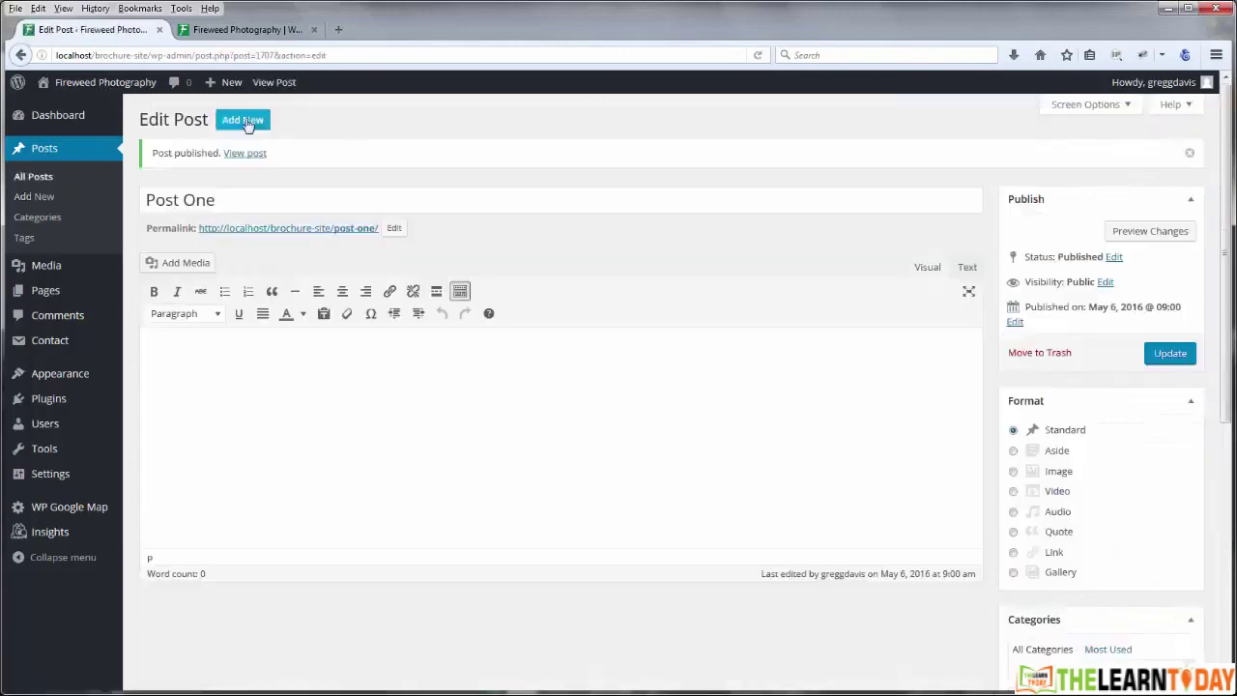
Step: Add another new post titled "Post Two" and publish it
{"action": "left_click", "coordinate": [242, 120]}
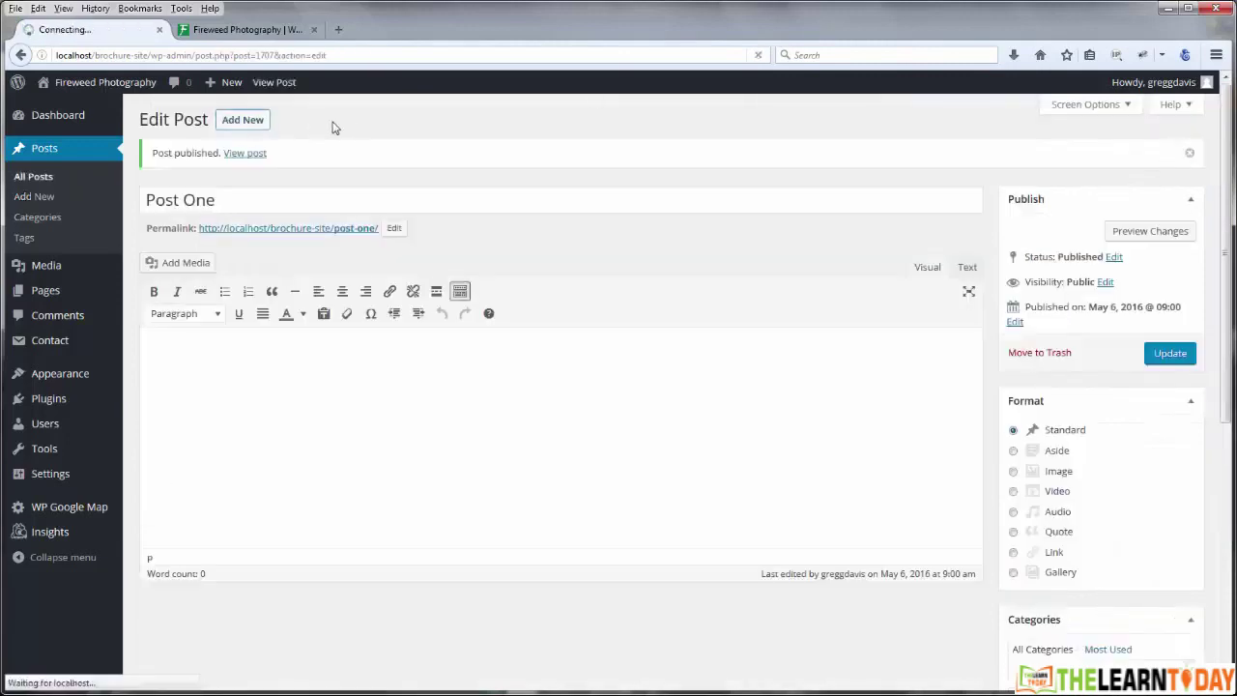
{"action": "type", "text": "Post Two"}
{"action": "left_click", "coordinate": [1169, 295]}
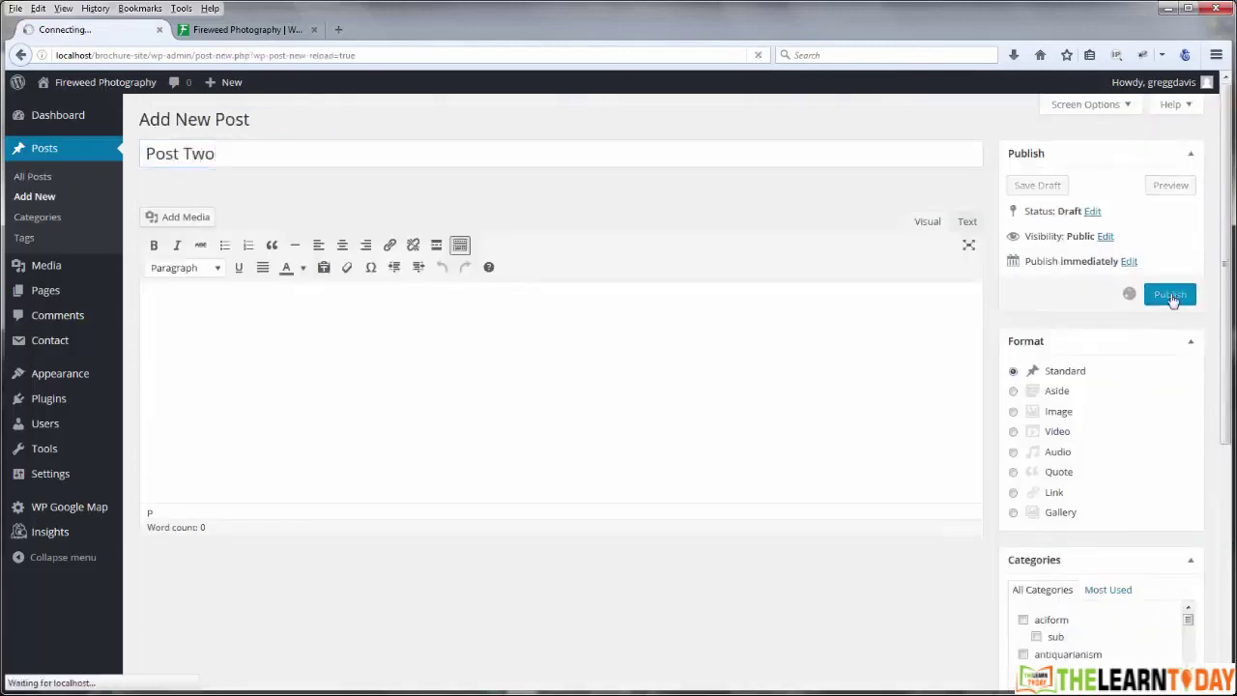
Step: Add a third new post titled "Post Three" and publish it
{"action": "left_click", "coordinate": [242, 119]}
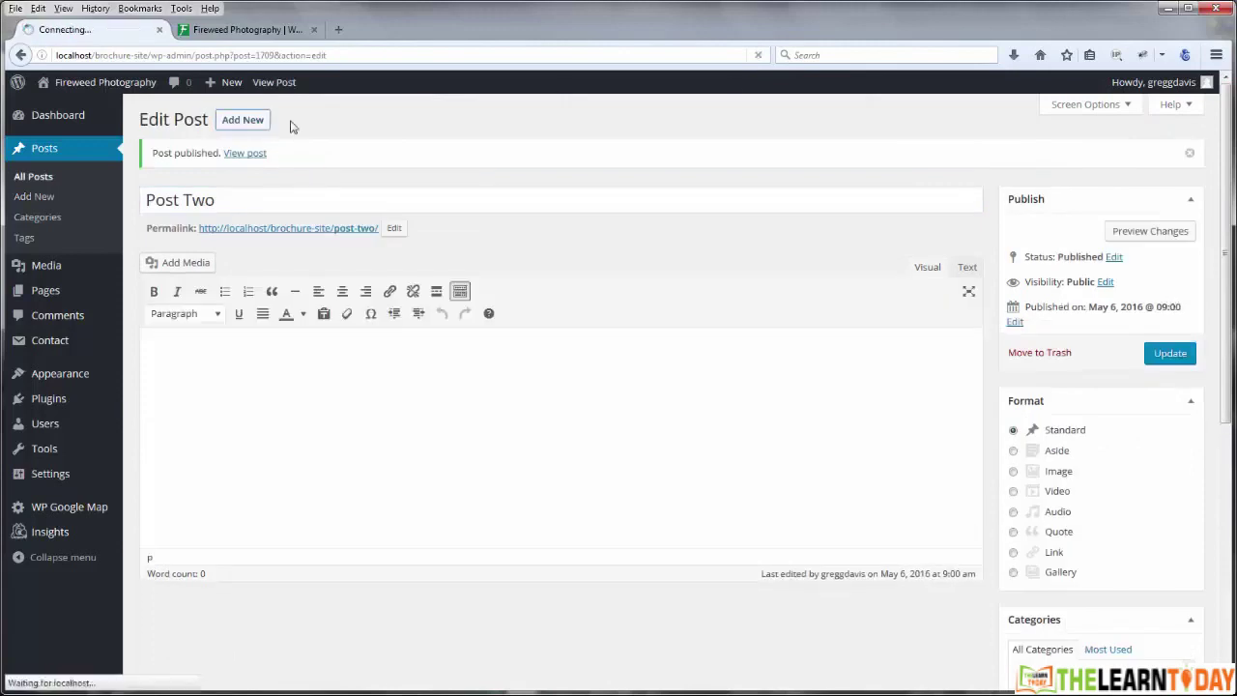
{"action": "type", "text": "Post Three"}
{"action": "left_click", "coordinate": [1169, 295]}
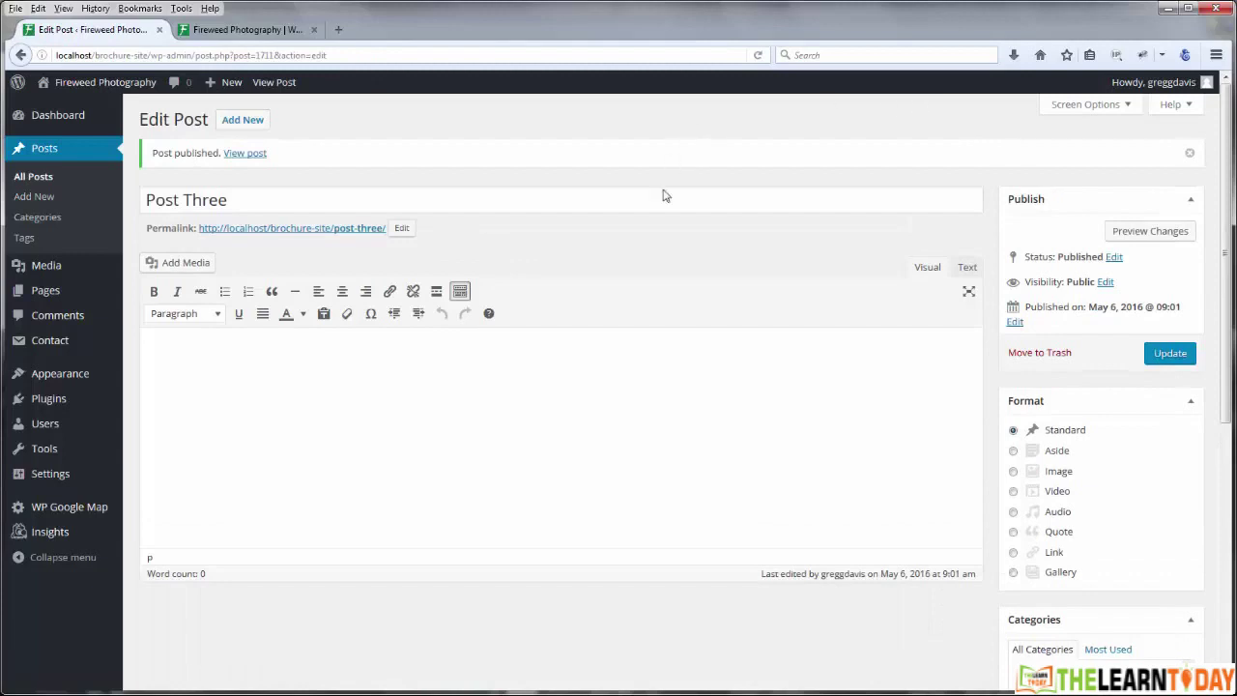
Step: Set large-image.jpg from the media library as Post Three's featured image and update the post
{"action": "left_click_drag", "start_coordinate": [1225, 249], "coordinate": [1227, 529]}
{"action": "left_click", "coordinate": [1057, 611]}
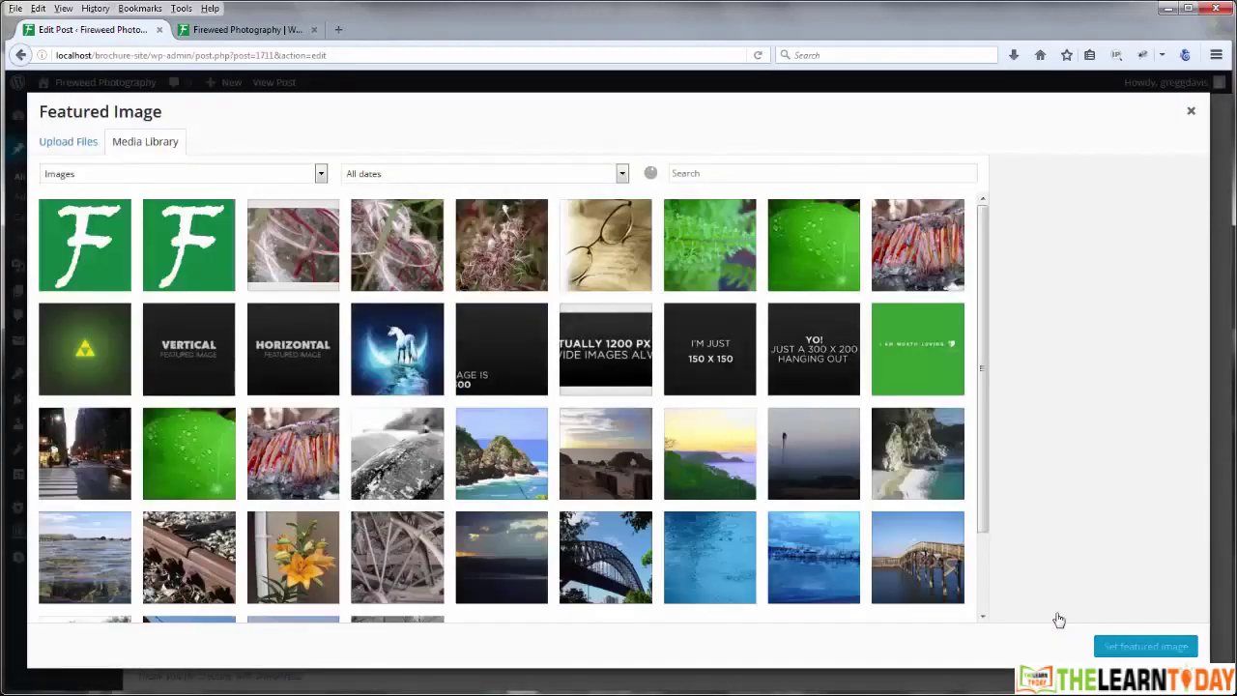
{"action": "left_click", "coordinate": [515, 239]}
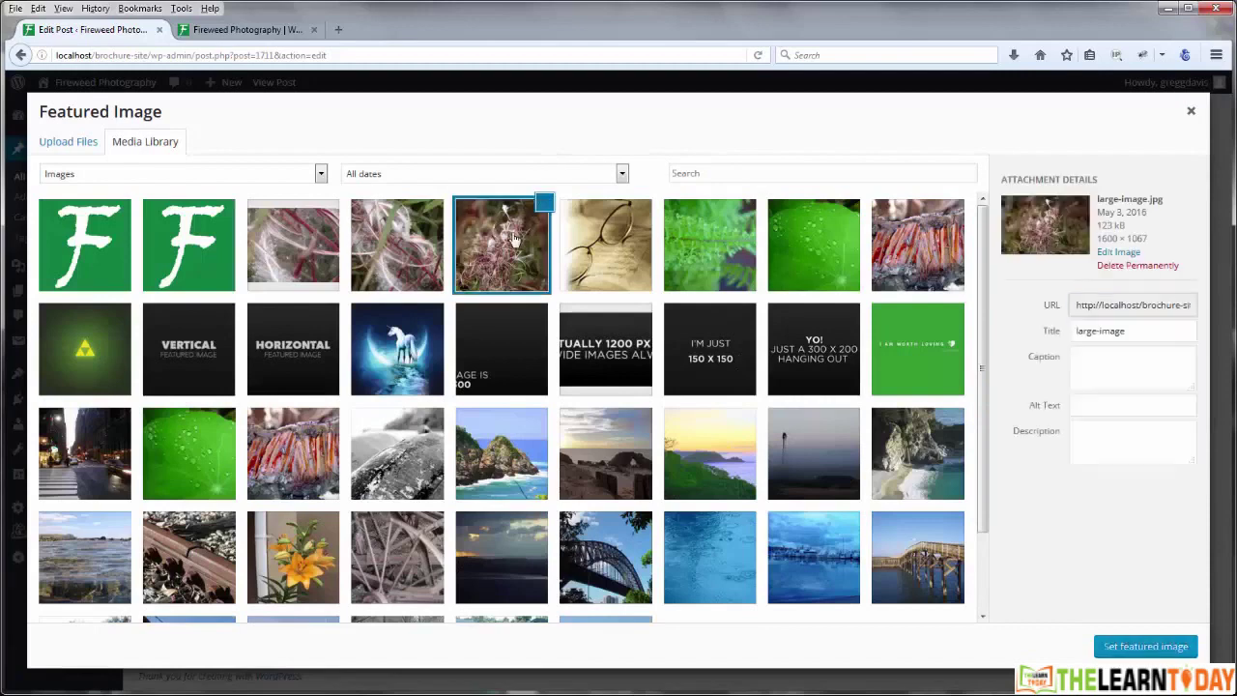
{"action": "left_click", "coordinate": [1146, 647]}
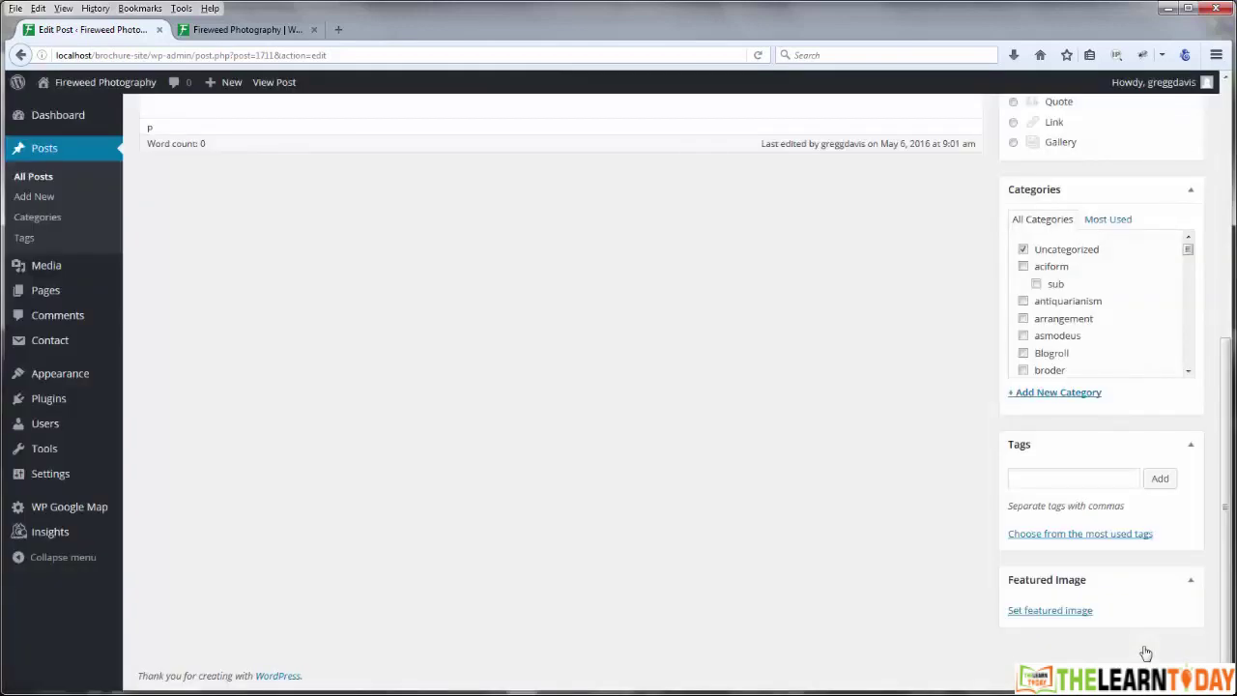
{"action": "scroll", "coordinate": [1145, 653], "scroll_direction": "up", "scroll_amount": 5}
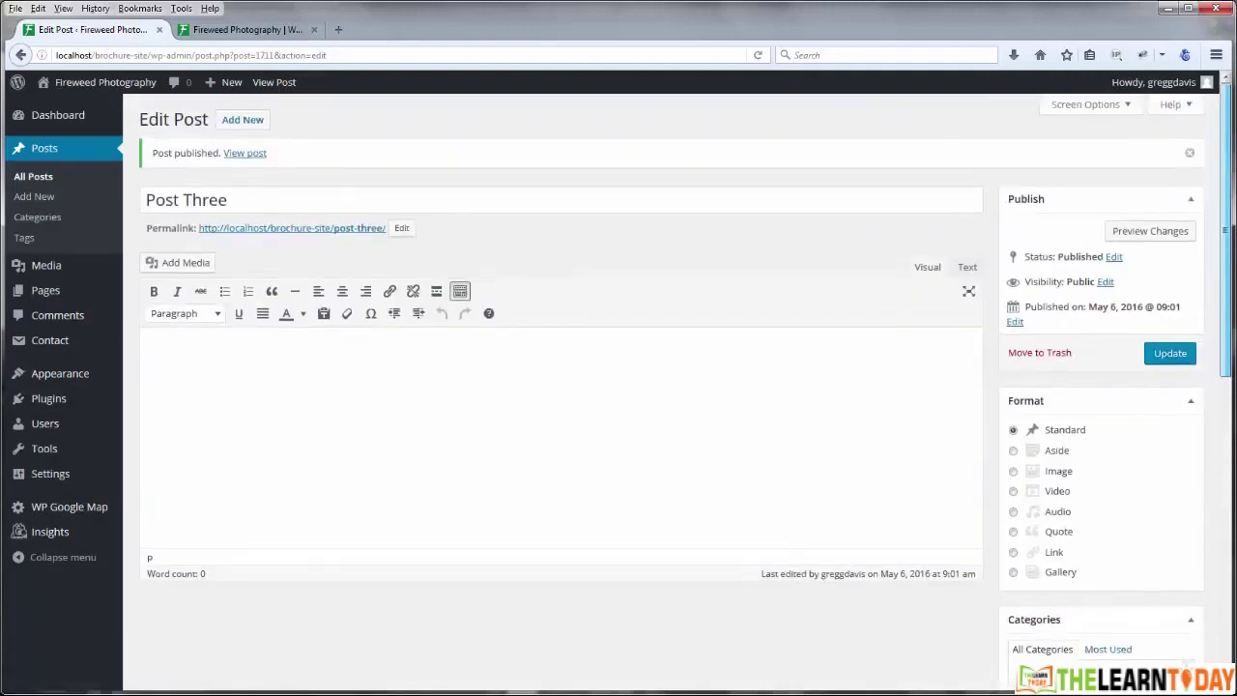
{"action": "left_click", "coordinate": [1178, 356]}
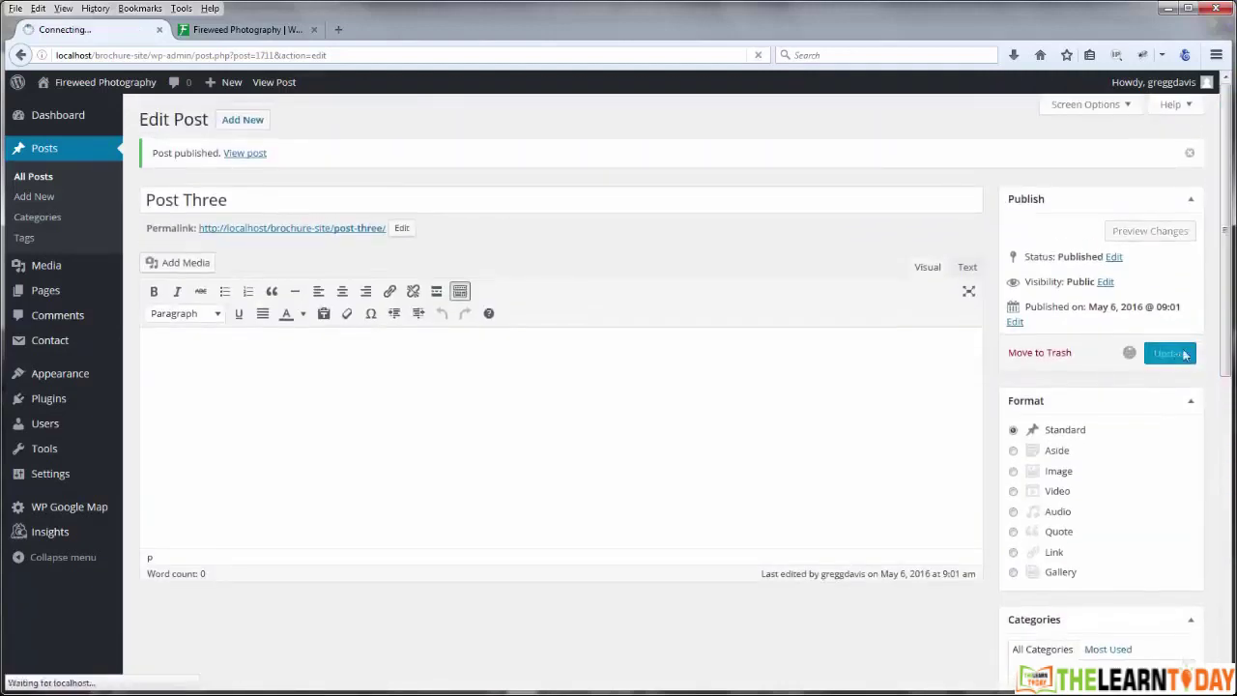
Step: Open Post Two for editing, assign large-image.jpg as its featured image and update the post
{"action": "left_click", "coordinate": [36, 177]}
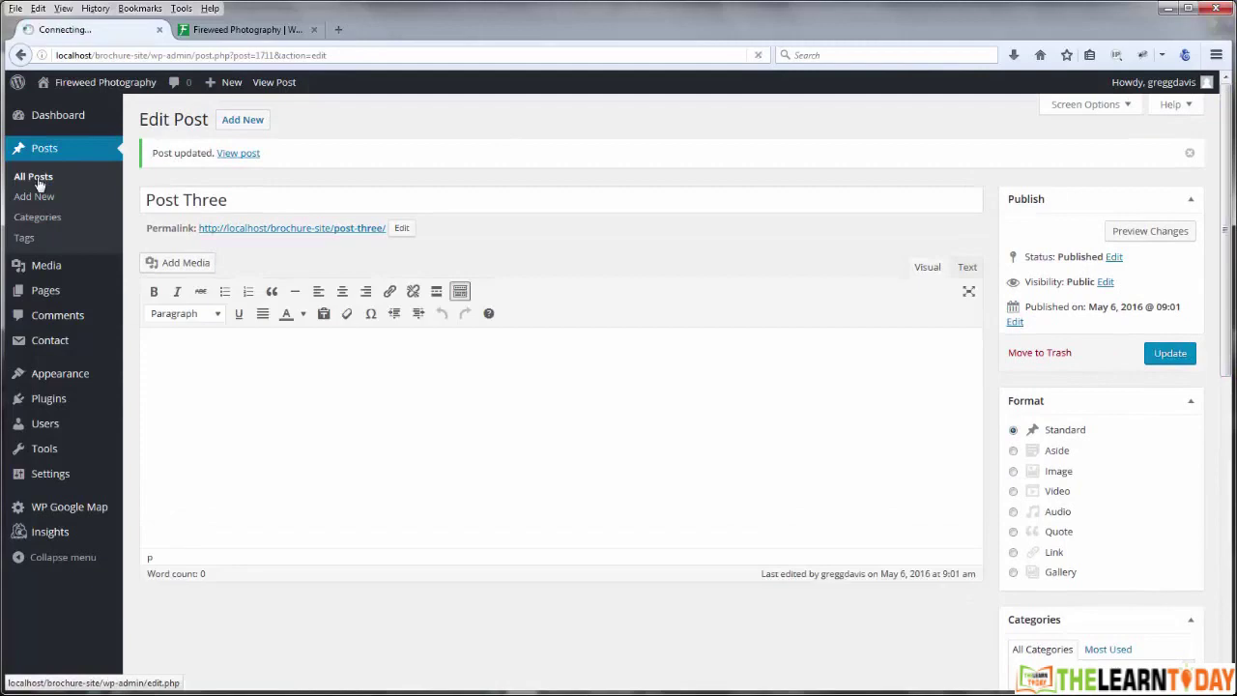
{"action": "left_click", "coordinate": [188, 315]}
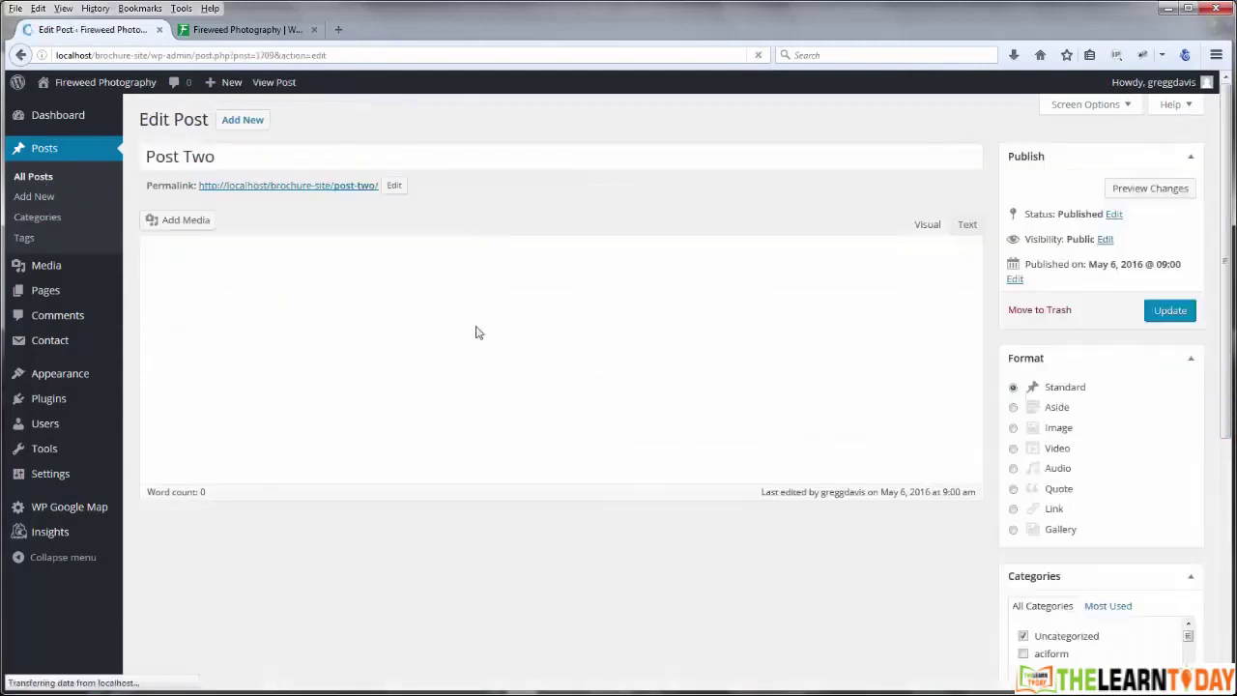
{"action": "scroll", "coordinate": [1082, 435], "scroll_direction": "down", "scroll_amount": 5}
{"action": "left_click", "coordinate": [1081, 619]}
{"action": "left_click", "coordinate": [499, 242]}
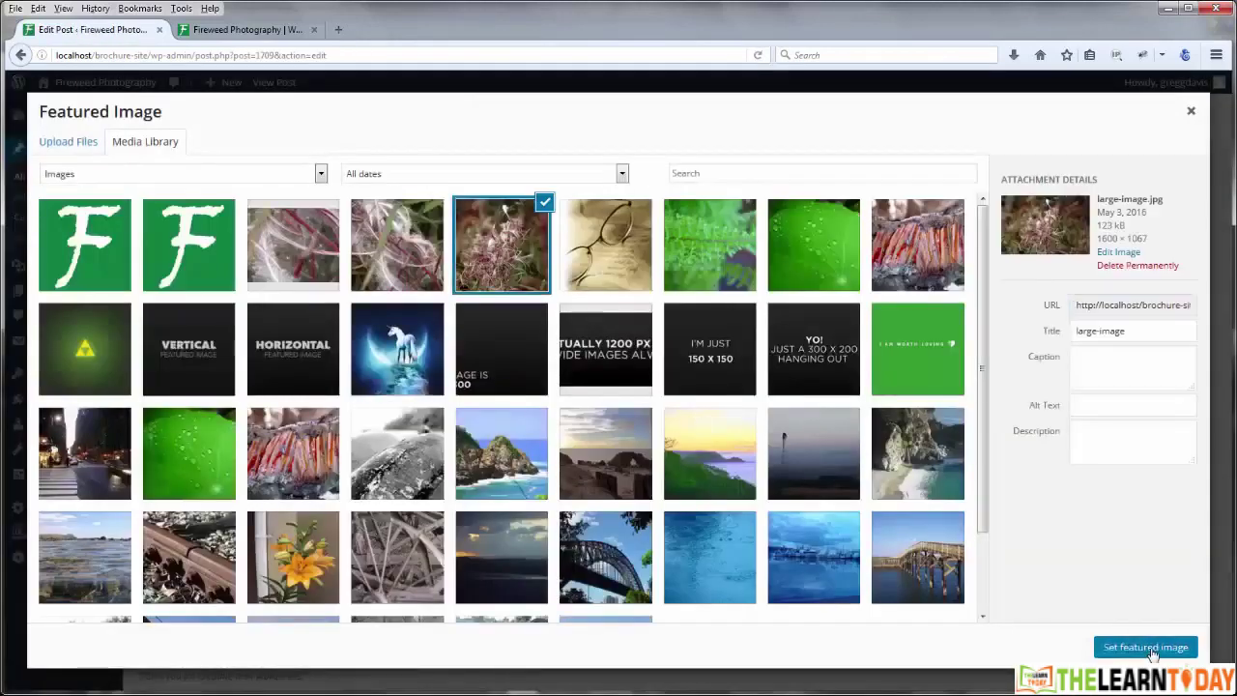
{"action": "left_click", "coordinate": [1145, 645]}
{"action": "scroll", "coordinate": [619, 387], "scroll_direction": "up", "scroll_amount": 5}
{"action": "left_click", "coordinate": [1172, 310]}
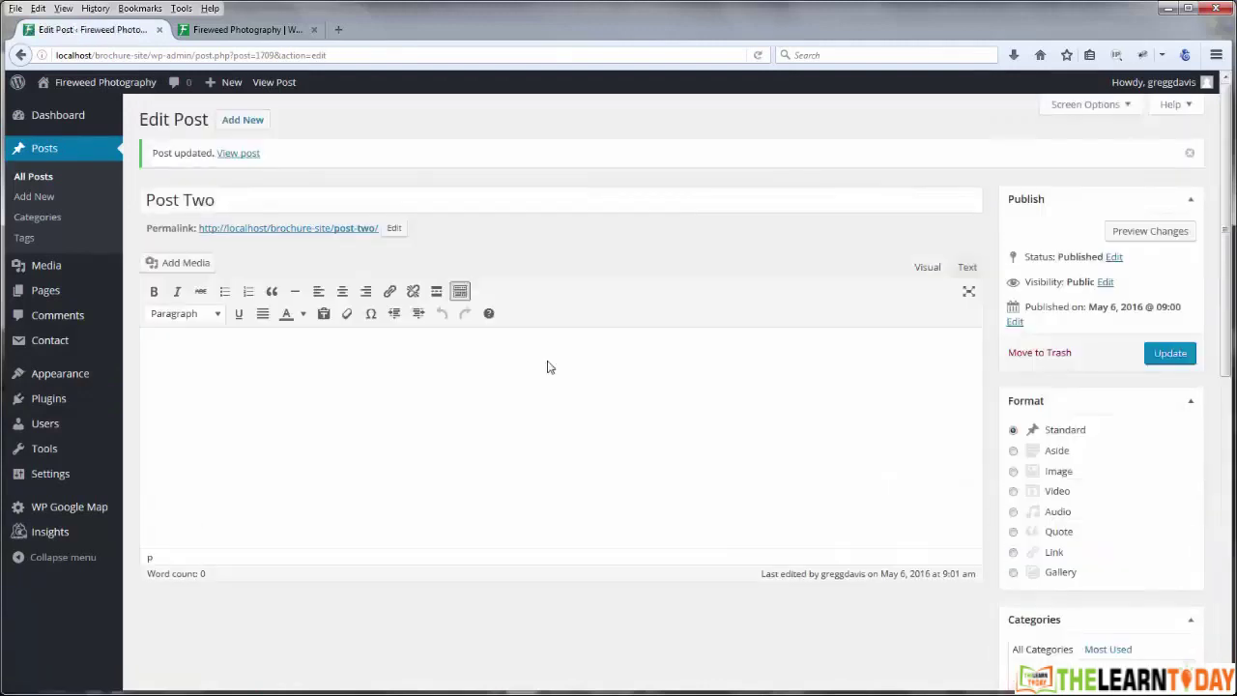
Step: Open Post One for editing, give it large-image.jpg as its featured image and update the post
{"action": "left_click", "coordinate": [37, 177]}
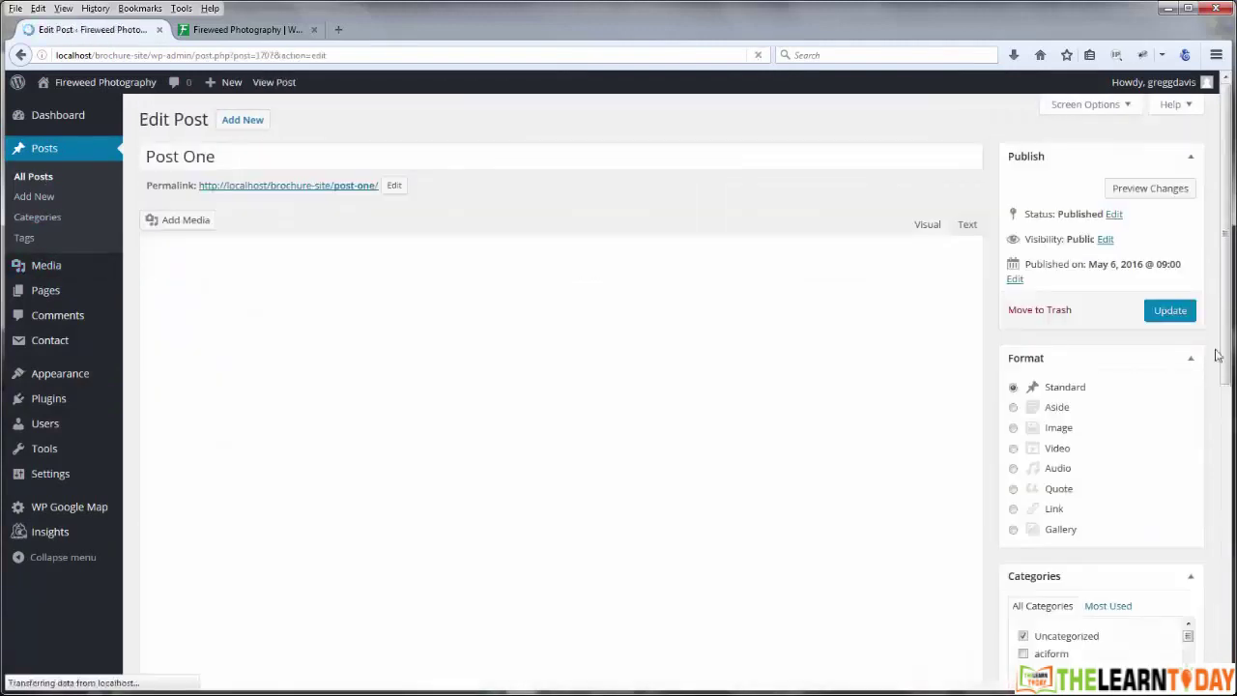
{"action": "scroll", "coordinate": [1082, 435], "scroll_direction": "down", "scroll_amount": 5}
{"action": "left_click", "coordinate": [1087, 618]}
{"action": "left_click", "coordinate": [500, 242]}
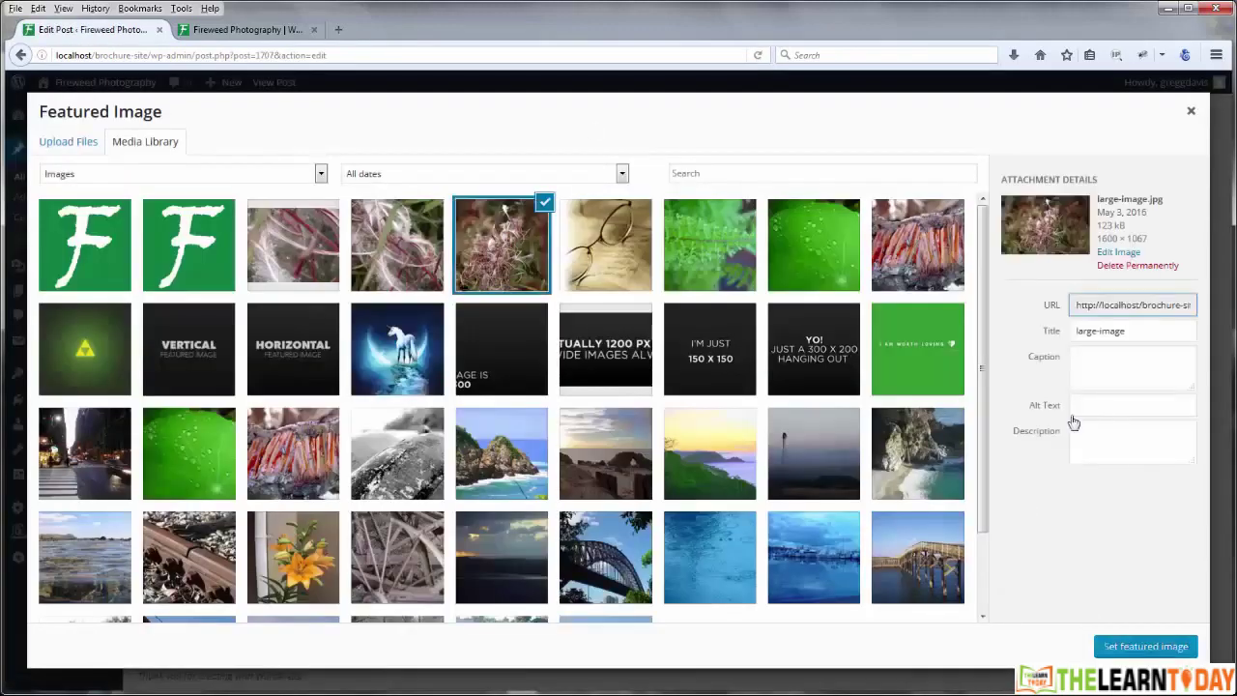
{"action": "left_click", "coordinate": [1145, 645]}
{"action": "scroll", "coordinate": [619, 387], "scroll_direction": "up", "scroll_amount": 5}
{"action": "left_click", "coordinate": [1170, 310]}
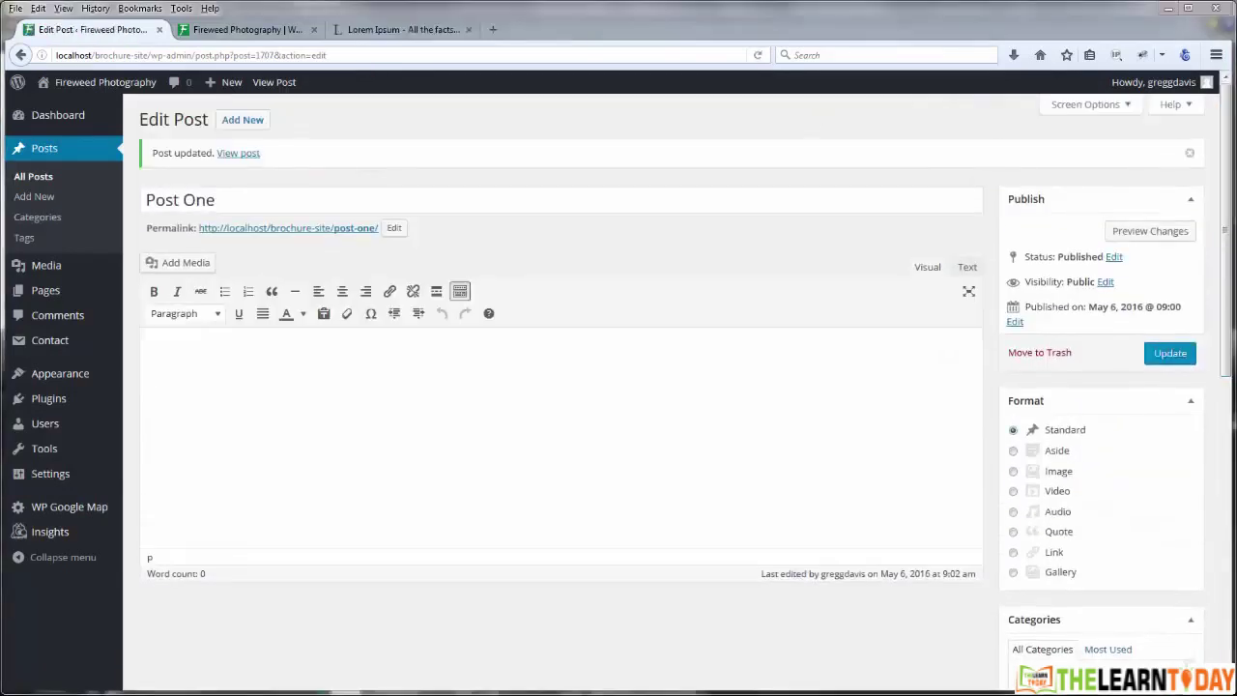
Step: Check which category is assigned to Post One
{"action": "scroll", "coordinate": [1226, 366], "scroll_direction": "down", "scroll_amount": 4}
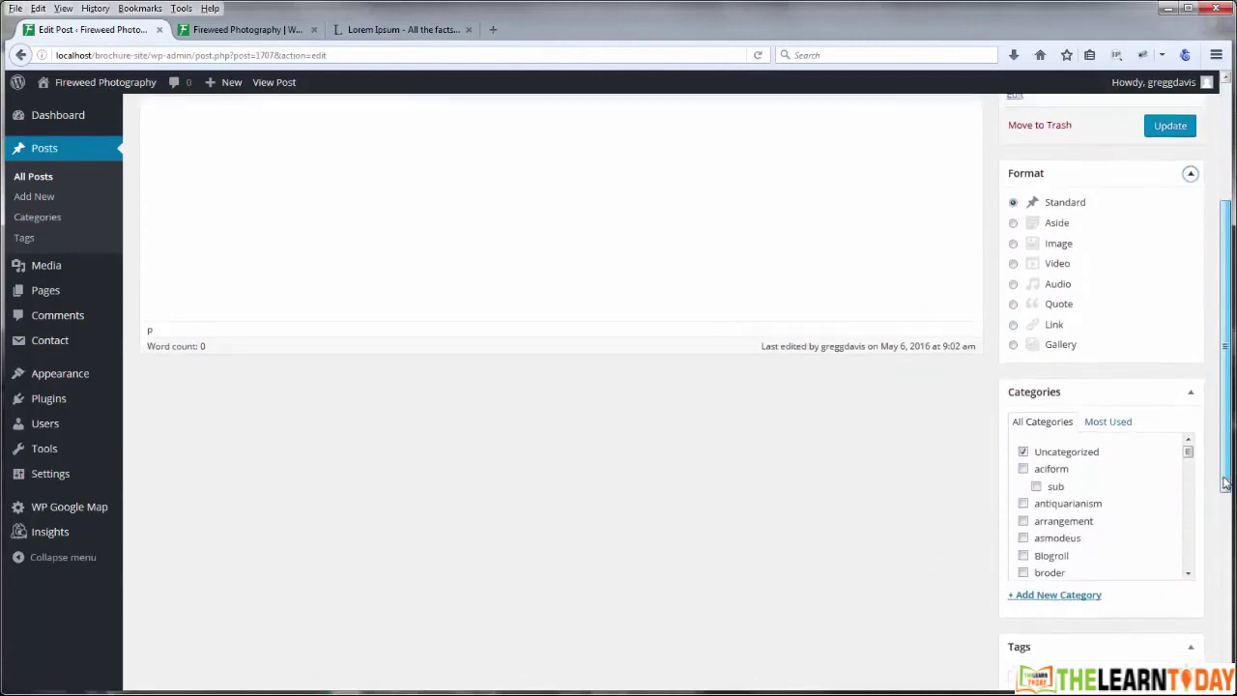
{"action": "left_click", "coordinate": [1023, 448]}
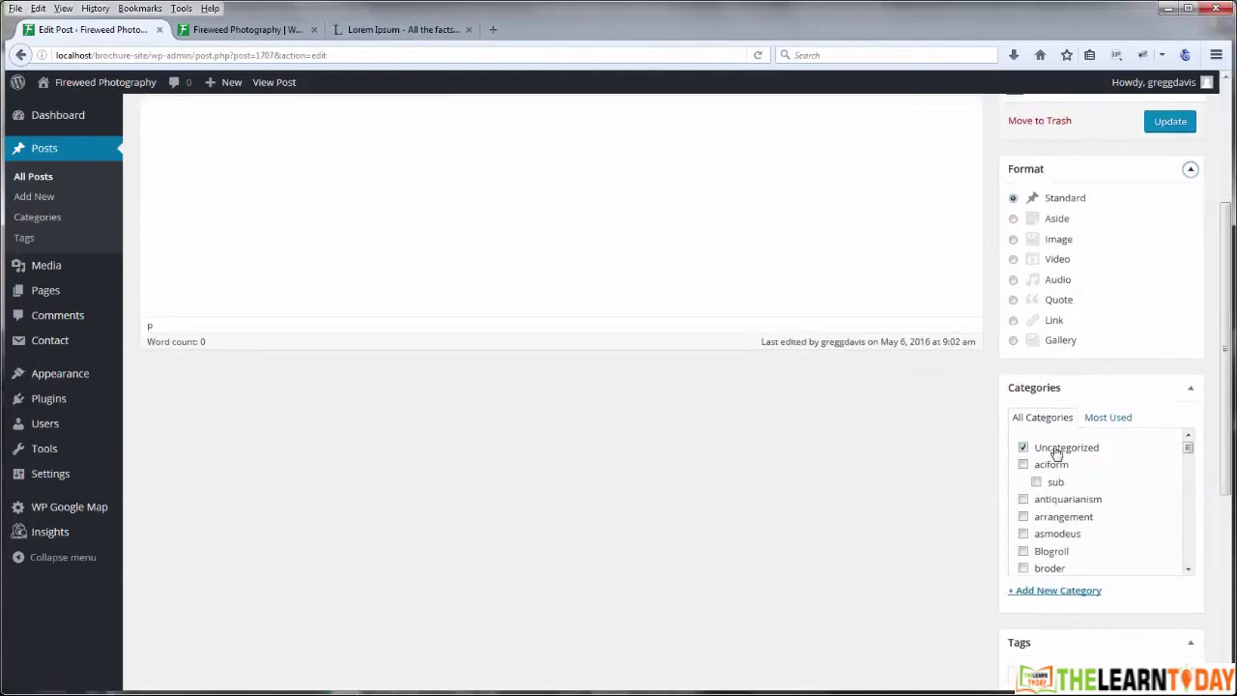
{"action": "left_click_drag", "start_coordinate": [1225, 442], "coordinate": [1204, 257]}
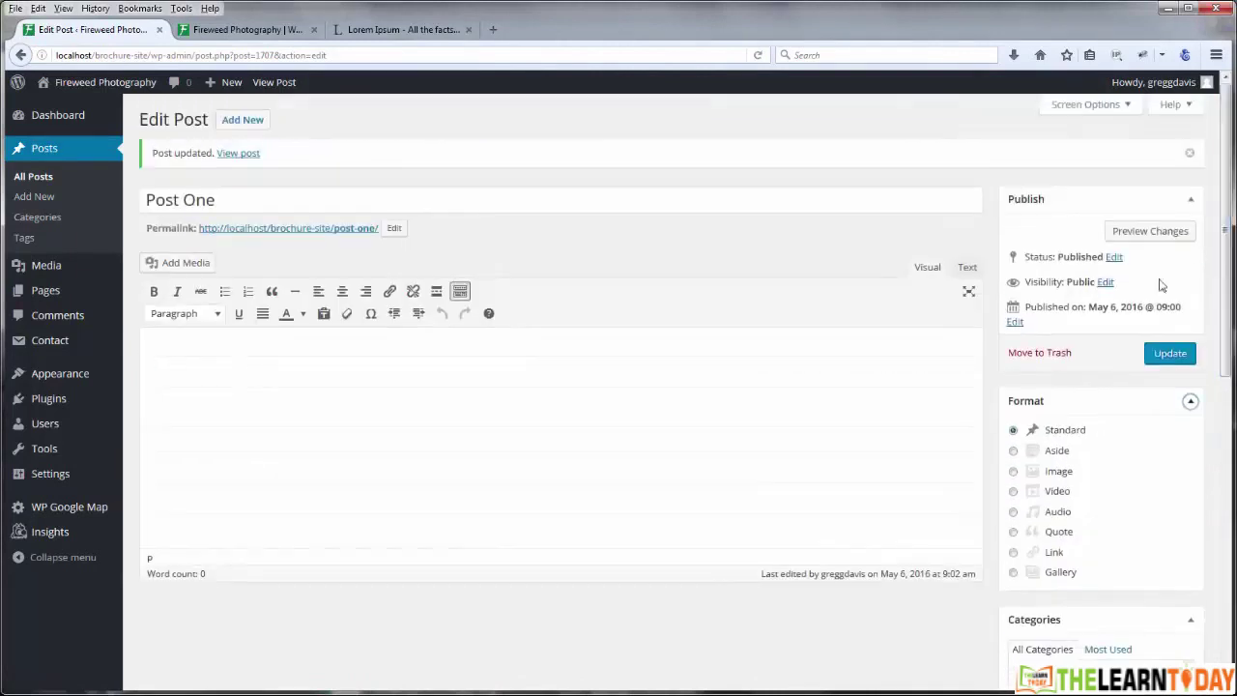
Step: Create a new post category named Photographs
{"action": "left_click", "coordinate": [46, 218]}
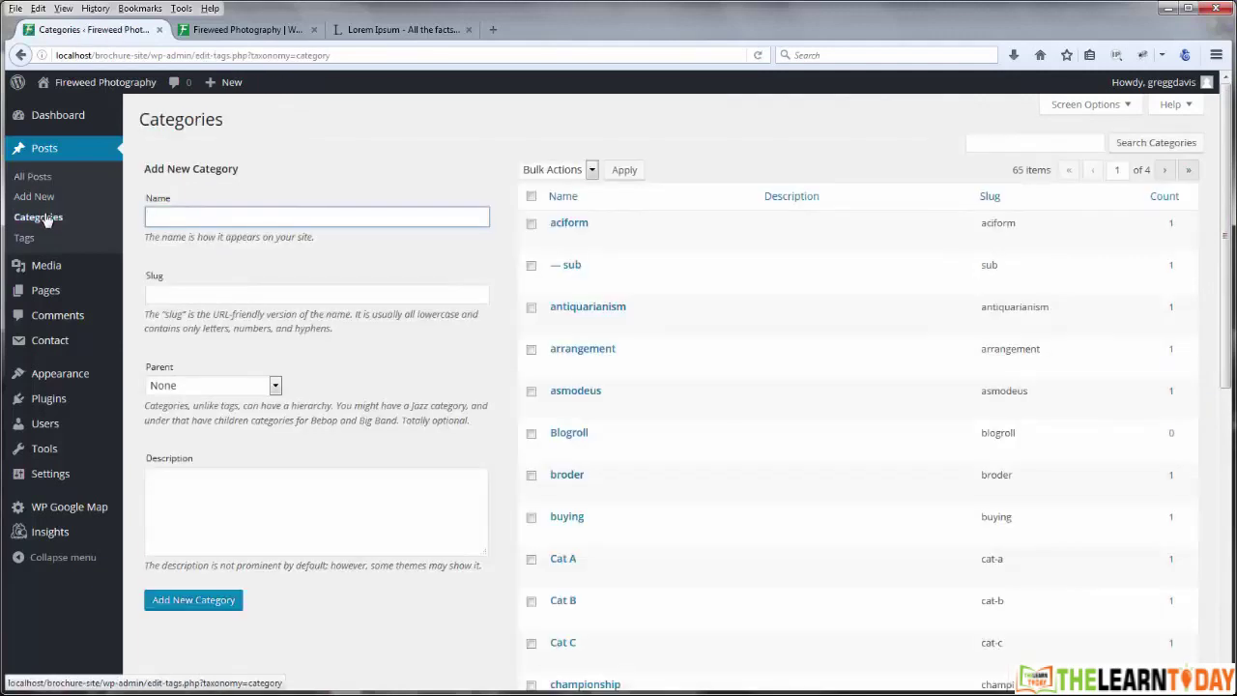
{"action": "type", "text": "Photographs"}
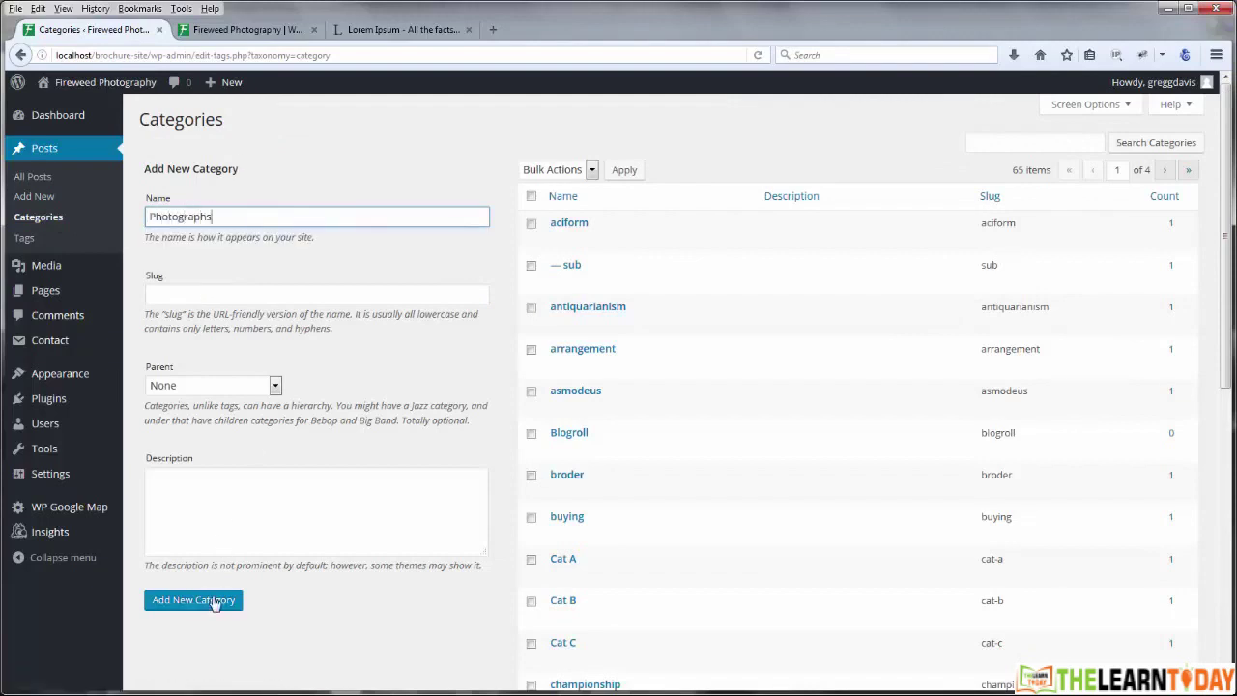
{"action": "left_click", "coordinate": [215, 602]}
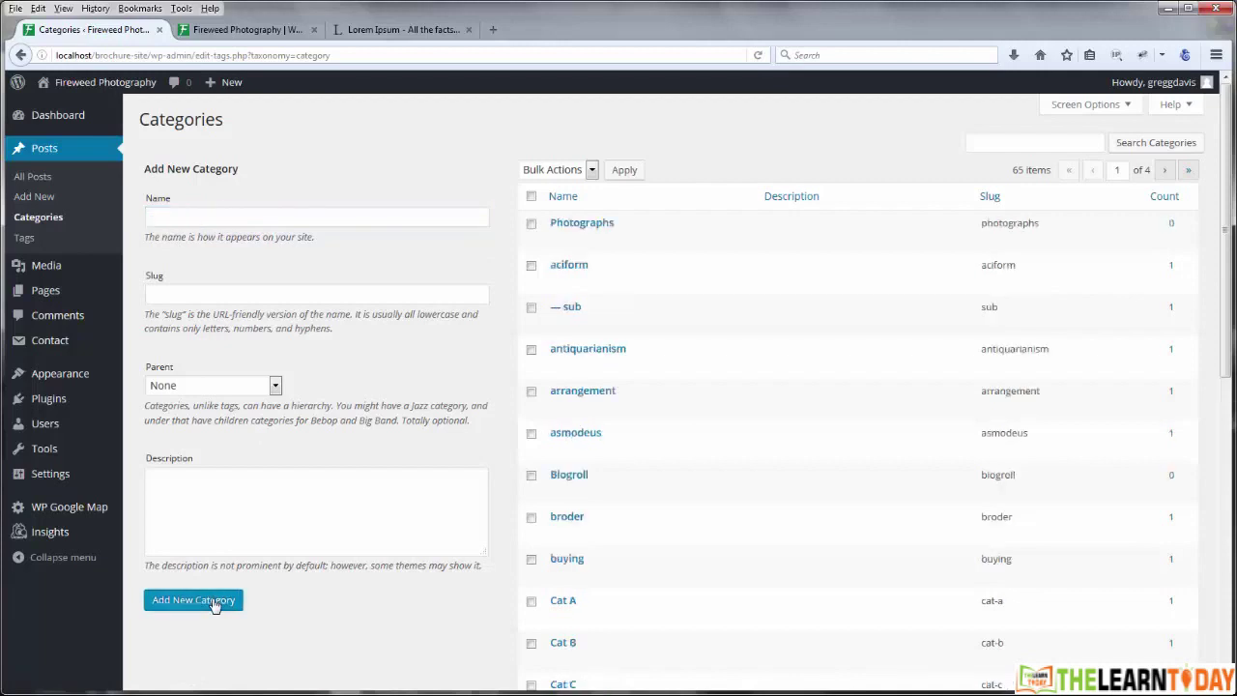
Step: Use Quick Edit on Post Three to assign the Photographs category instead of Uncategorized and update the post
{"action": "left_click", "coordinate": [33, 178]}
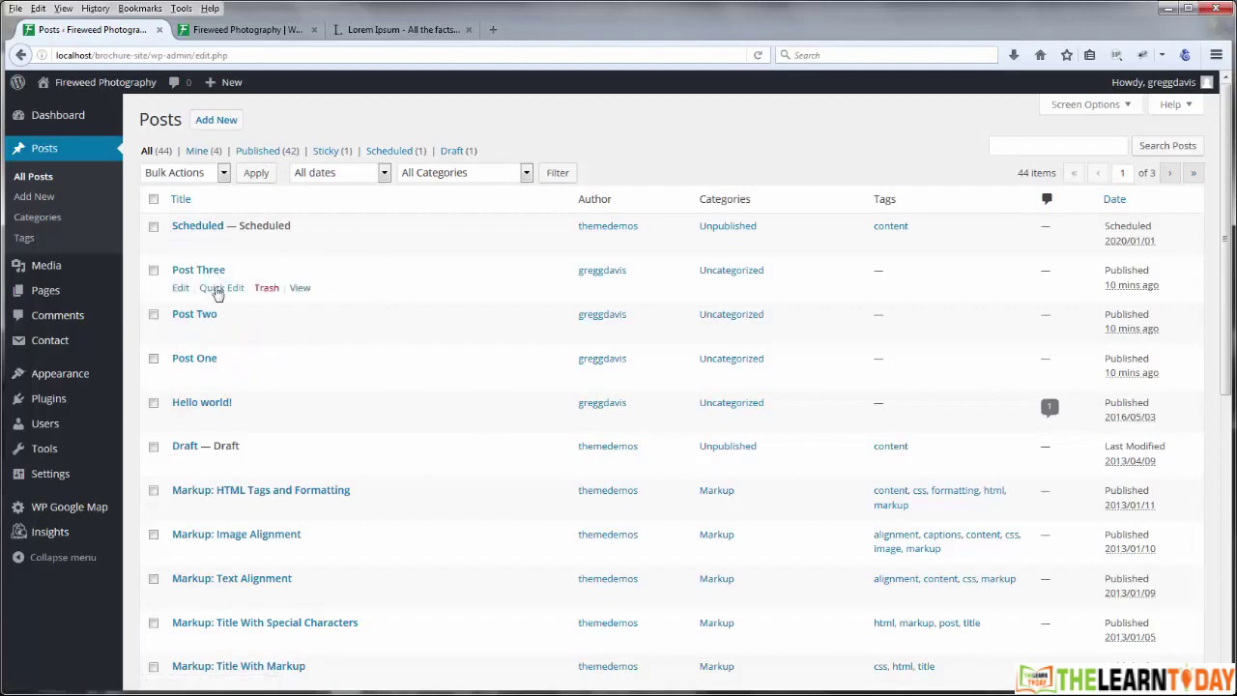
{"action": "left_click", "coordinate": [216, 292]}
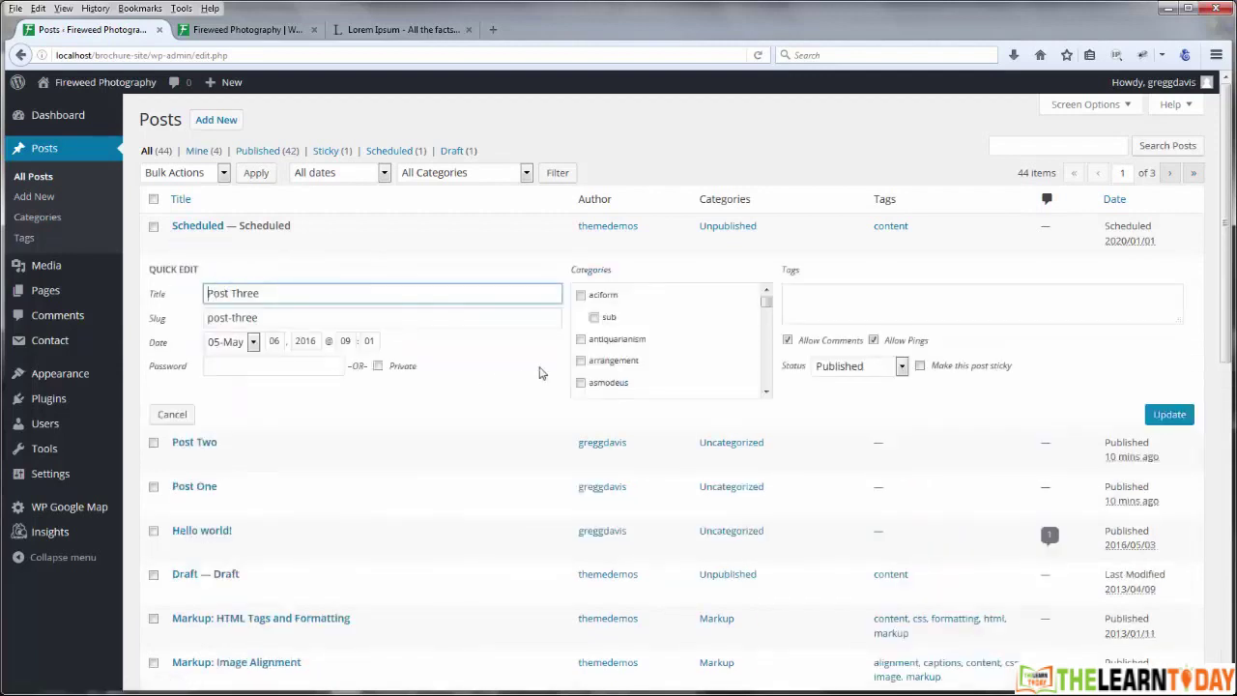
{"action": "left_click_drag", "start_coordinate": [767, 303], "coordinate": [766, 356]}
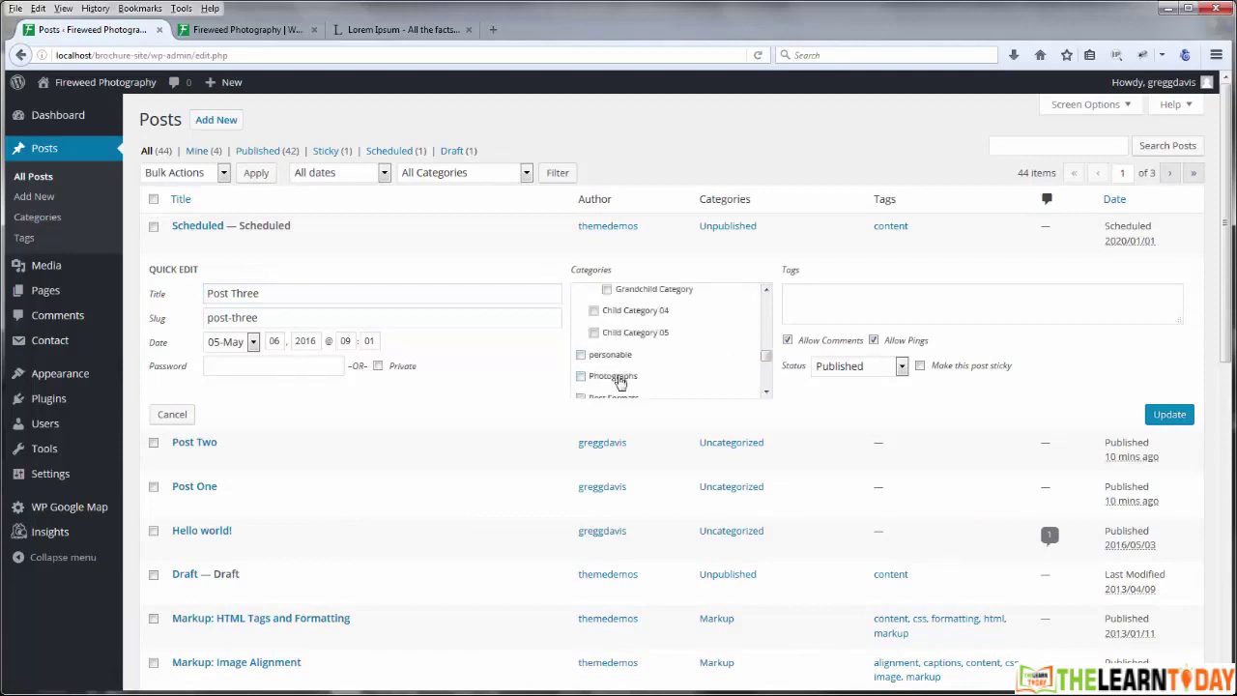
{"action": "scroll", "coordinate": [633, 358], "scroll_direction": "down", "scroll_amount": 6}
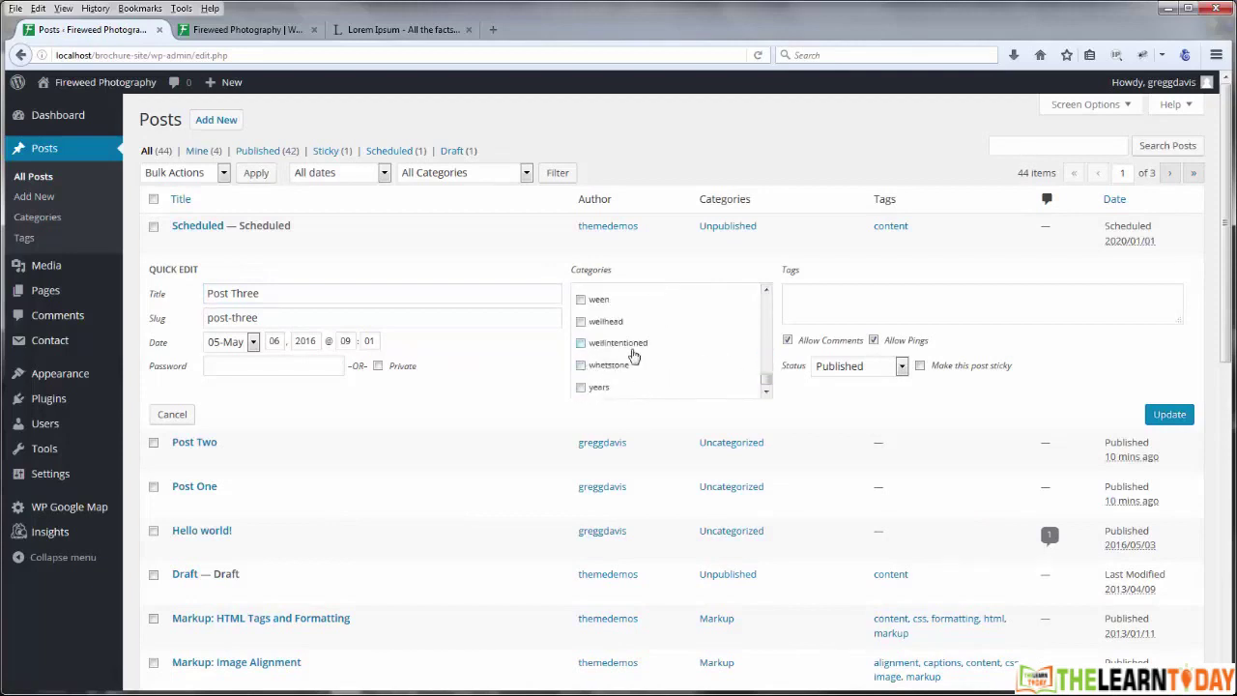
{"action": "scroll", "coordinate": [633, 357], "scroll_direction": "up", "scroll_amount": 3}
{"action": "left_click", "coordinate": [633, 354]}
{"action": "left_click", "coordinate": [1169, 417]}
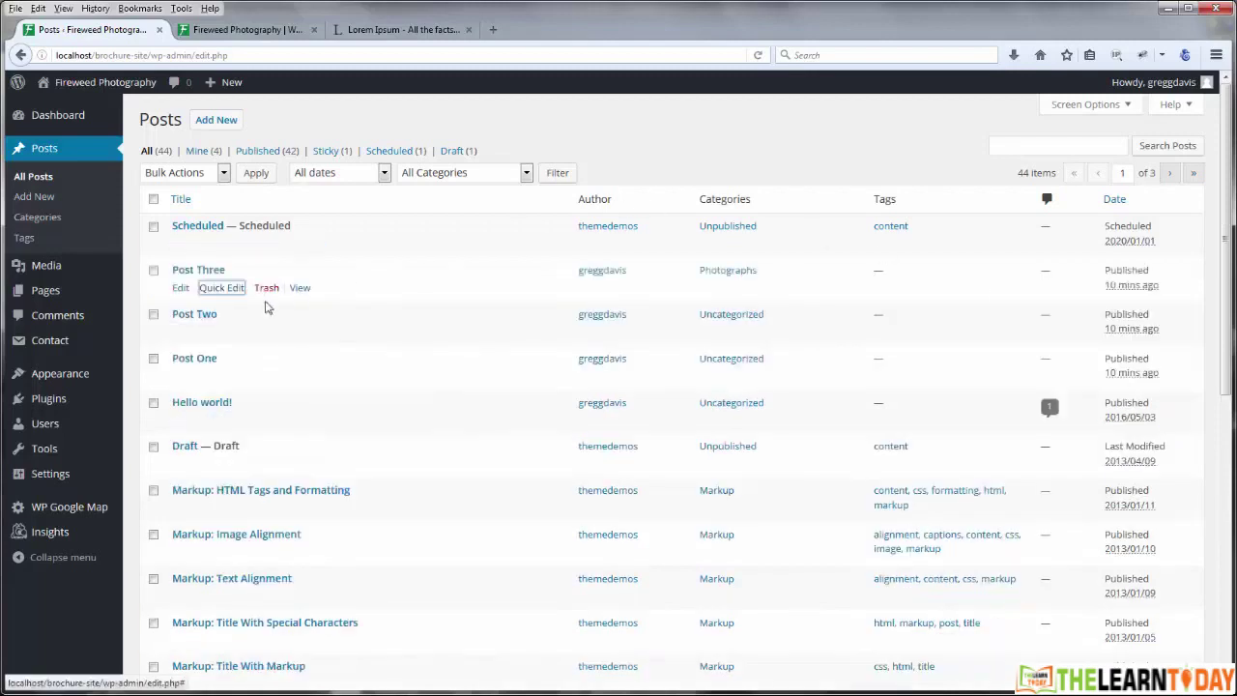
Step: Quick-edit Post Two to swap its Uncategorized category for Photographs and save the change
{"action": "left_click", "coordinate": [215, 332]}
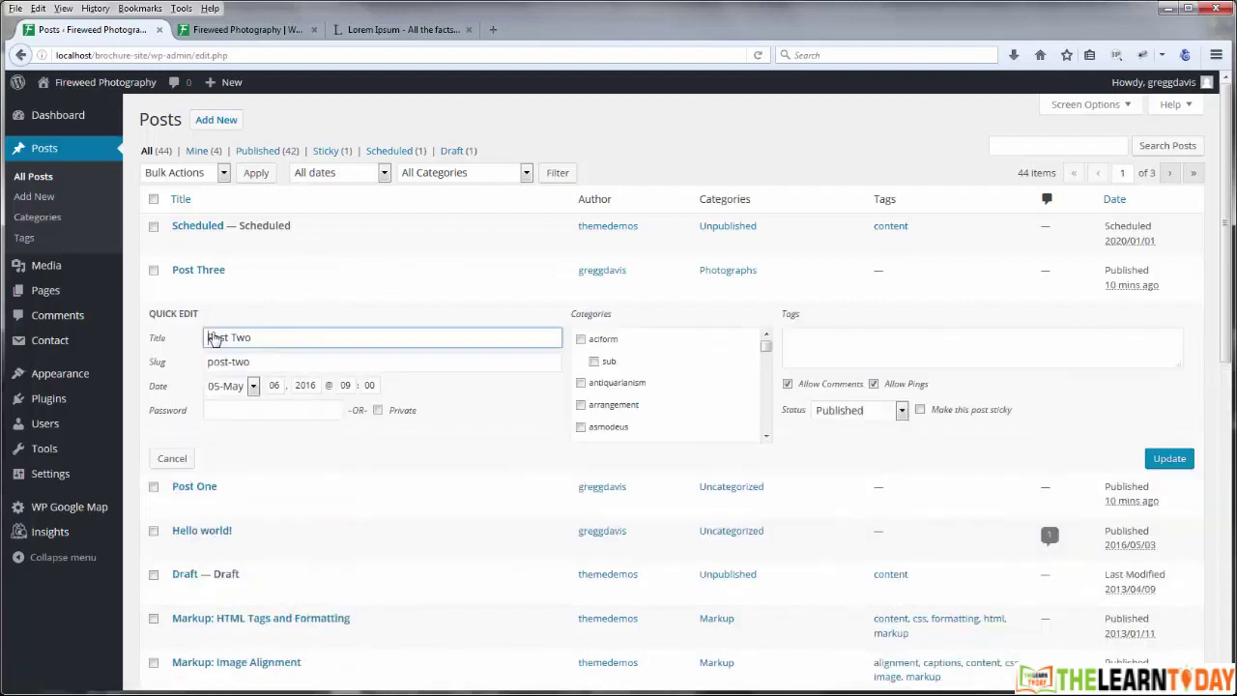
{"action": "left_click_drag", "start_coordinate": [766, 345], "coordinate": [770, 427]}
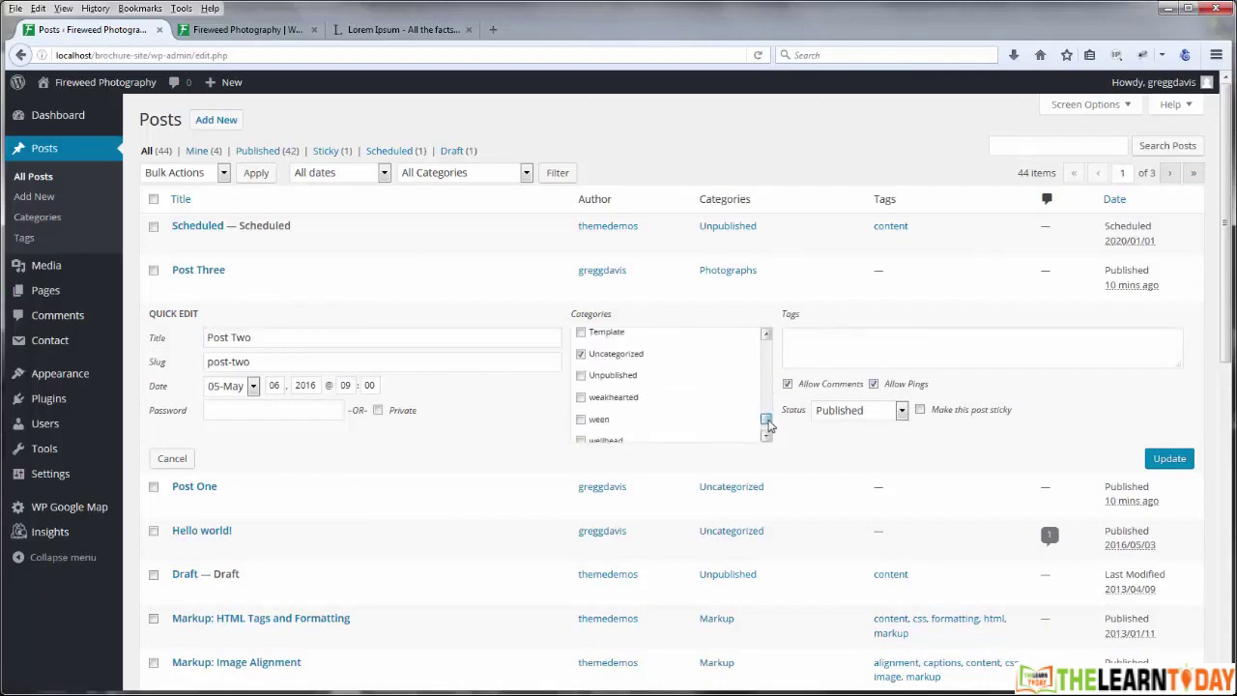
{"action": "left_click", "coordinate": [634, 356]}
{"action": "left_click", "coordinate": [1168, 460]}
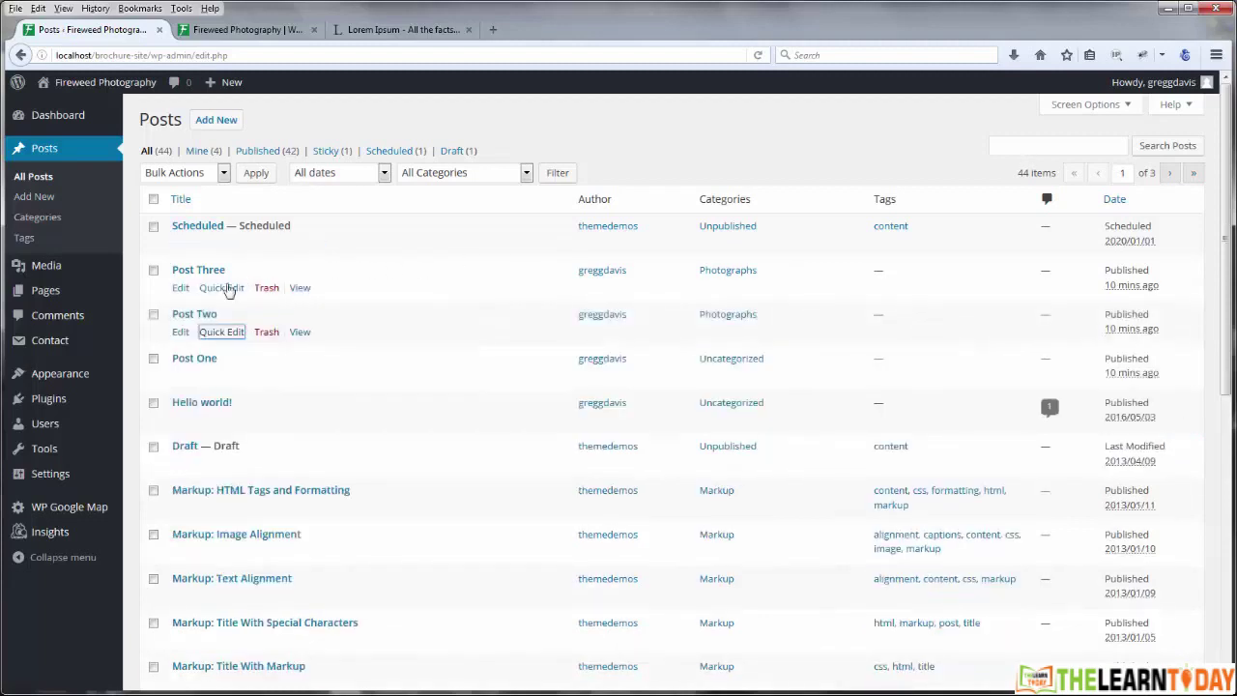
Step: Quick-edit Post One, replacing Uncategorized with the Photographs category, and update it
{"action": "left_click", "coordinate": [220, 377]}
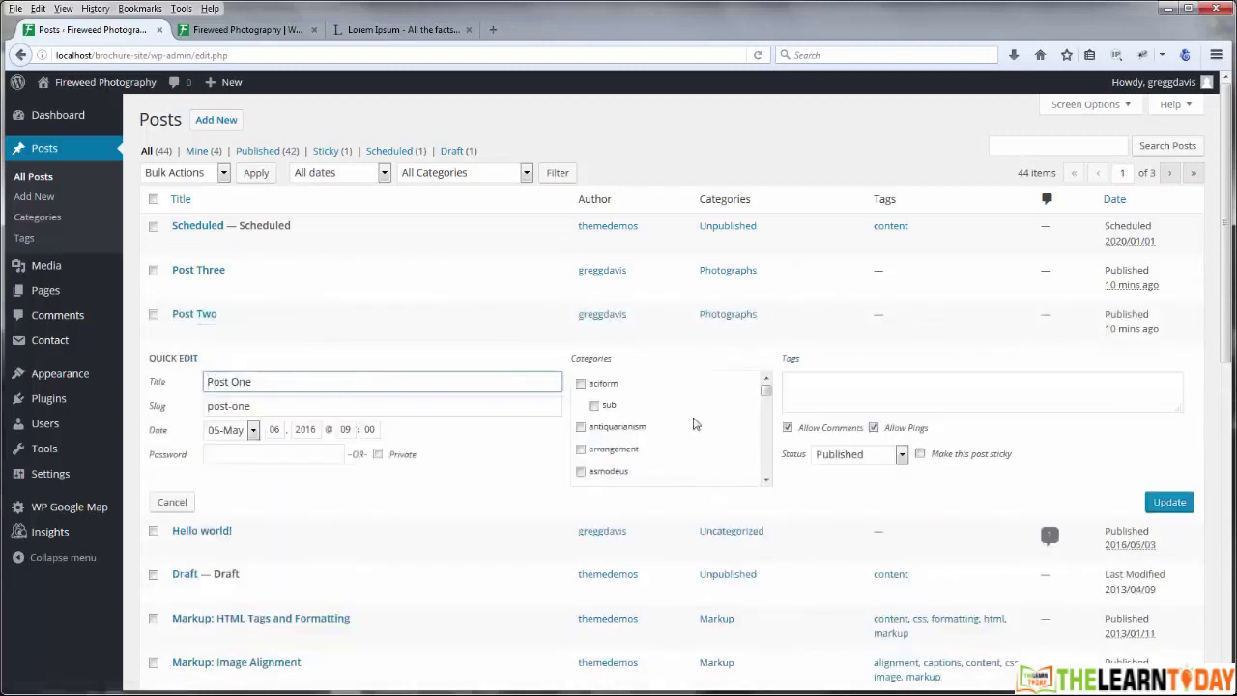
{"action": "left_click_drag", "start_coordinate": [765, 394], "coordinate": [766, 455]}
{"action": "scroll", "coordinate": [715, 447], "scroll_direction": "up", "scroll_amount": 1}
{"action": "left_click", "coordinate": [626, 406]}
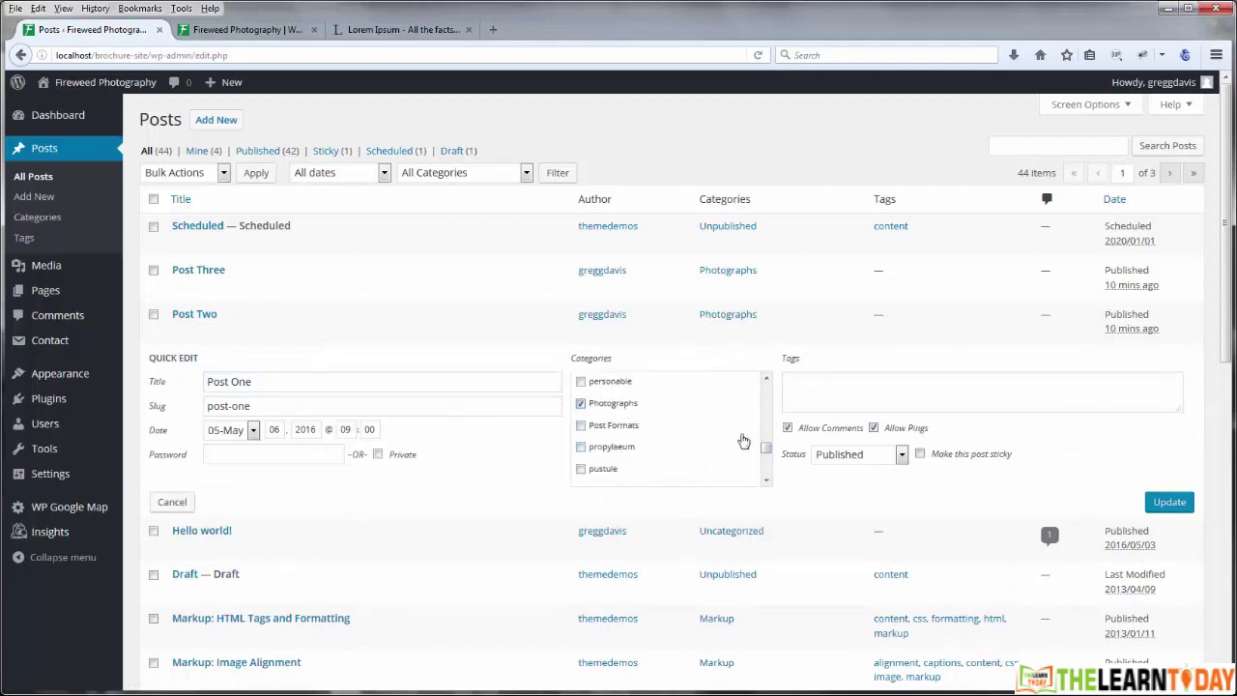
{"action": "scroll", "coordinate": [699, 451], "scroll_direction": "down", "scroll_amount": 5}
{"action": "left_click", "coordinate": [634, 407]}
{"action": "left_click", "coordinate": [1172, 507]}
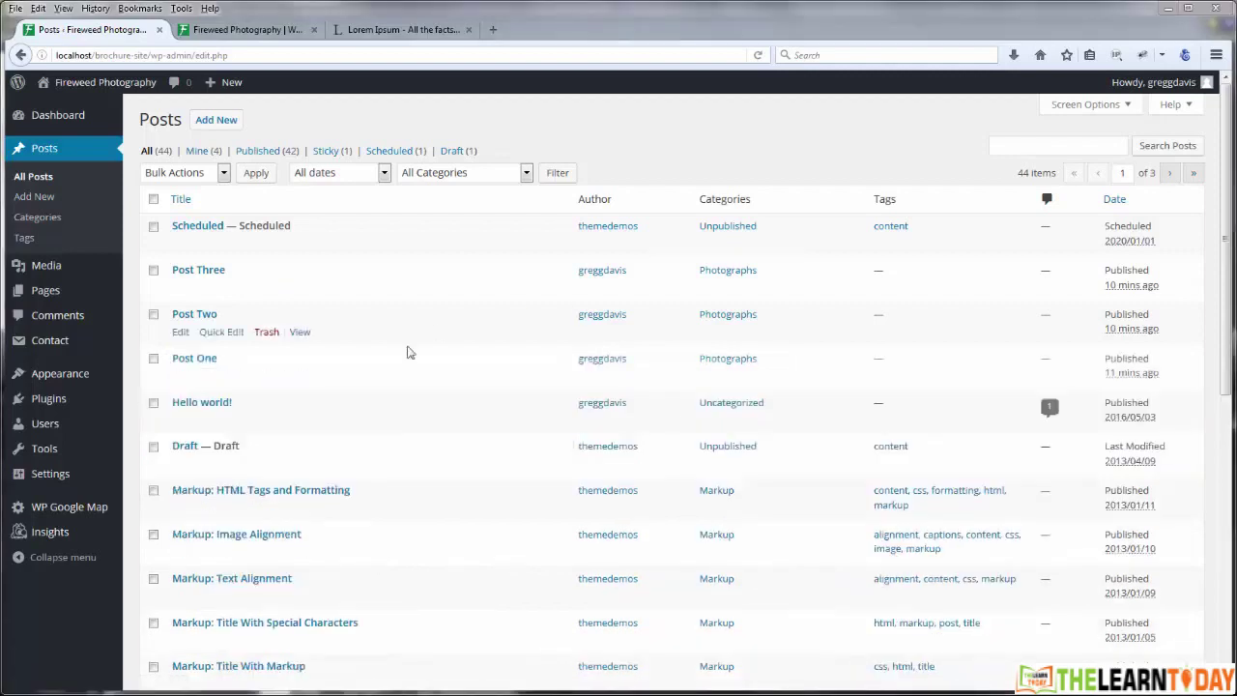
Step: Remove the sticky setting from the "Template: Sticky" post with Quick Edit and update it
{"action": "left_click_drag", "start_coordinate": [1225, 202], "coordinate": [1225, 436]}
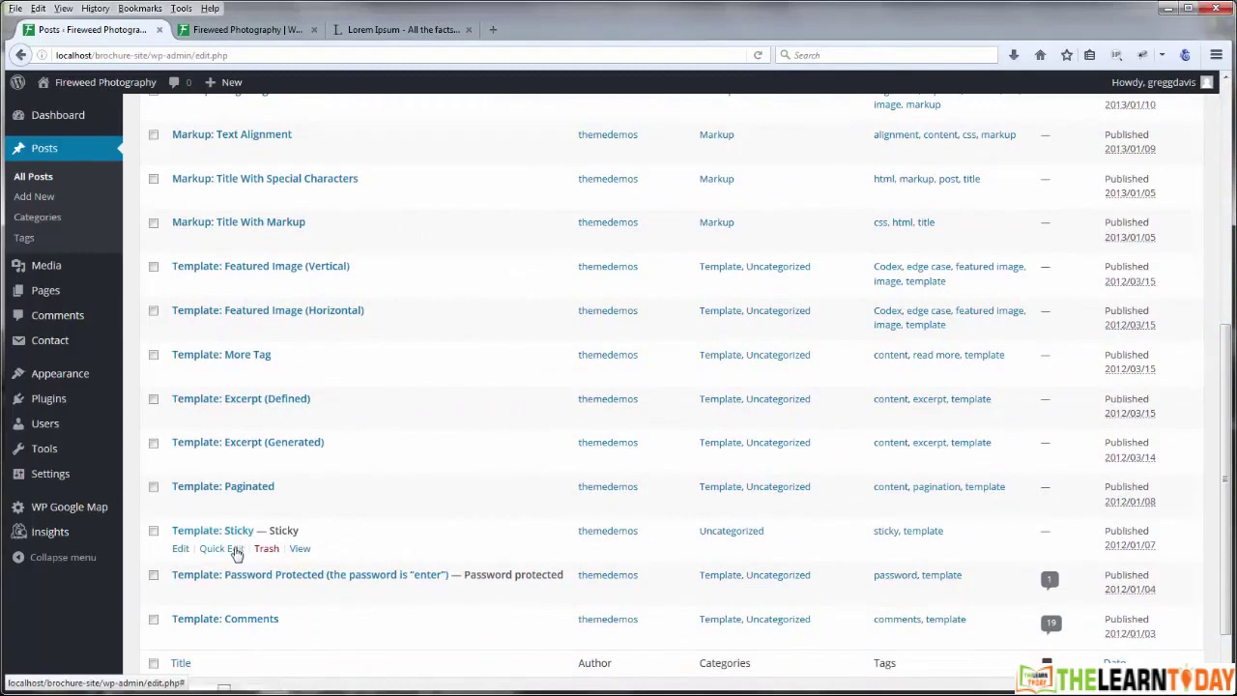
{"action": "left_click", "coordinate": [234, 549]}
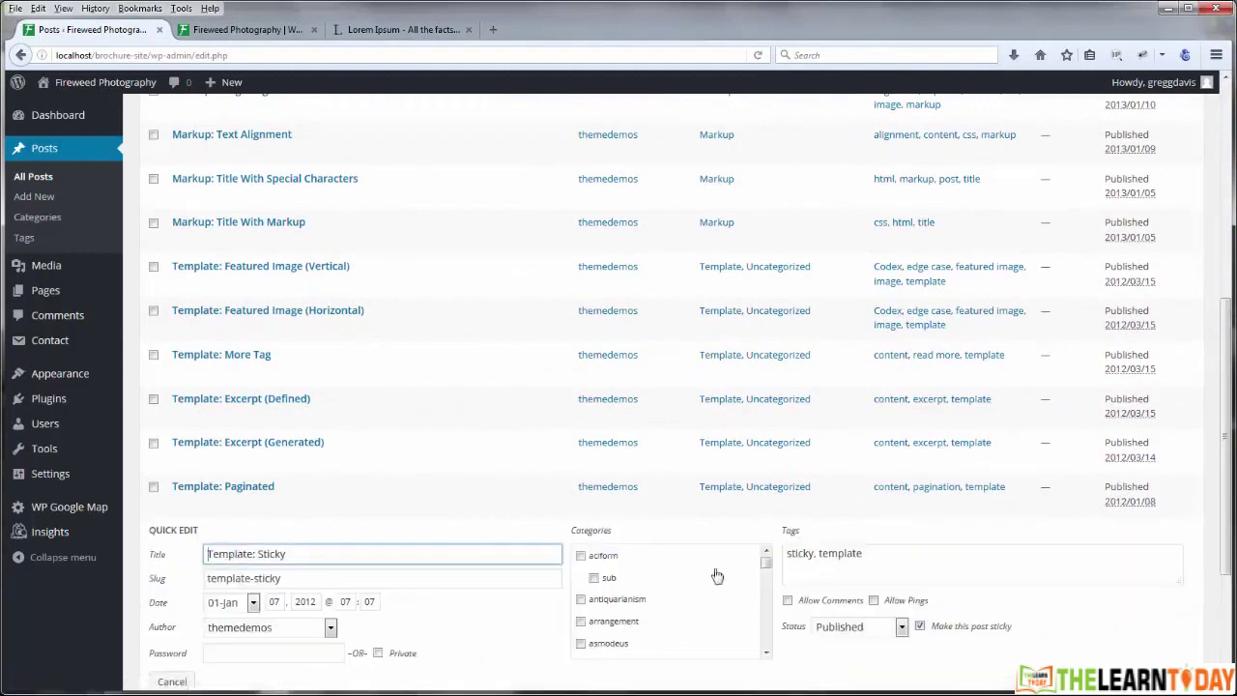
{"action": "left_click", "coordinate": [921, 628]}
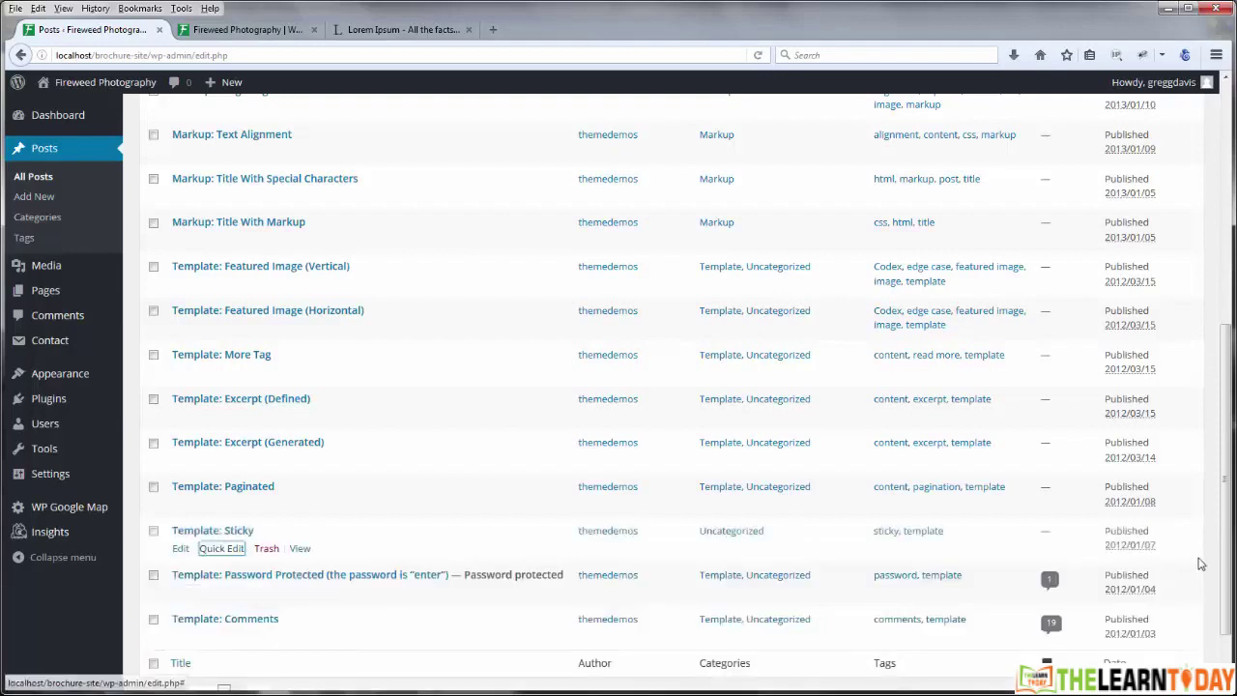
{"action": "left_click_drag", "start_coordinate": [1226, 568], "coordinate": [1227, 329]}
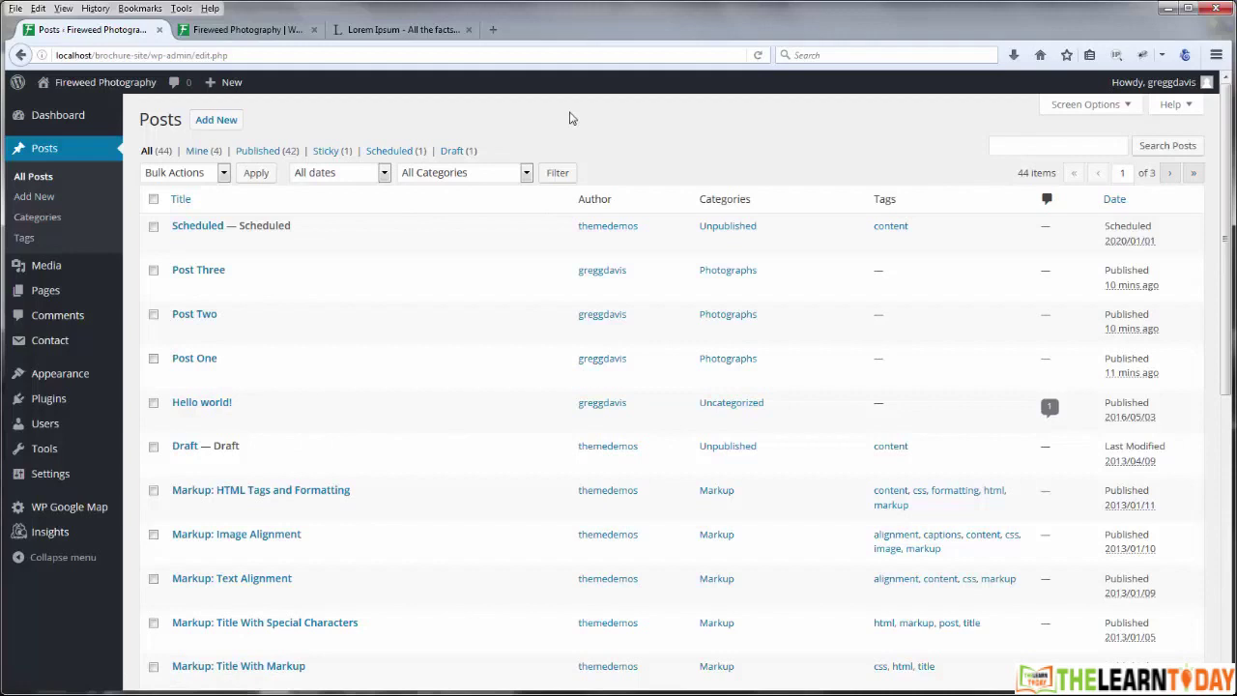
Step: Reload the site's front page and examine how the sample posts and their featured images are displayed
{"action": "left_click", "coordinate": [248, 31]}
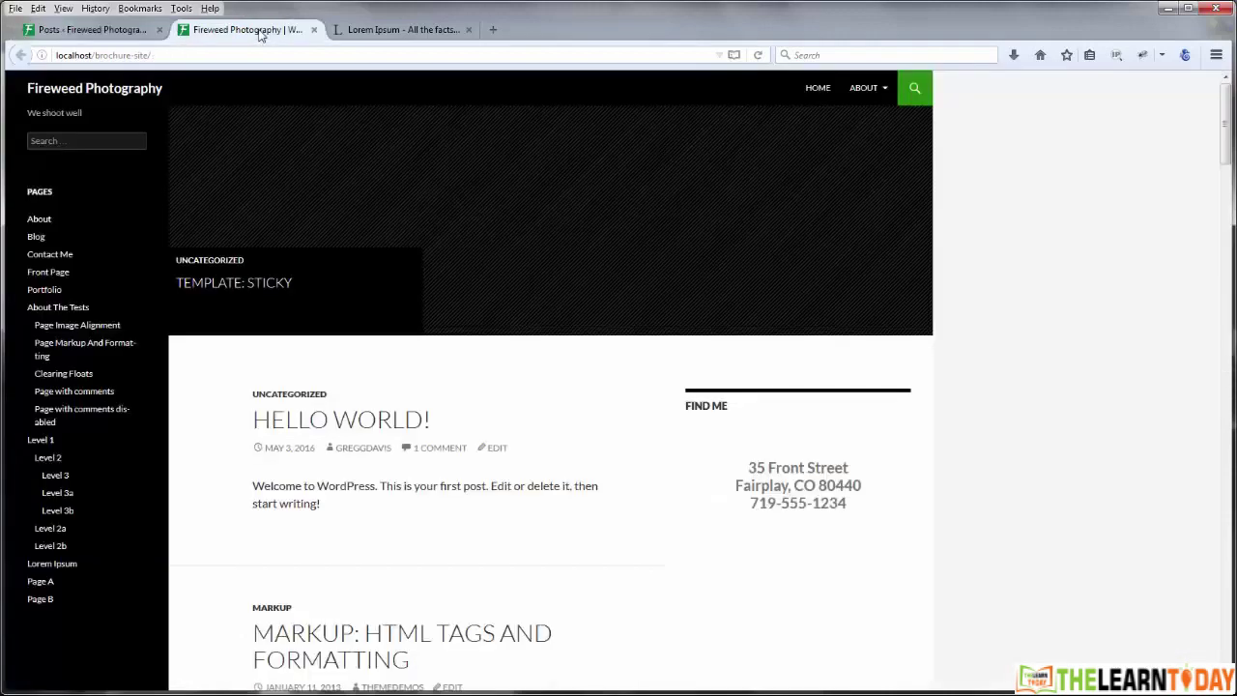
{"action": "left_click", "coordinate": [759, 55]}
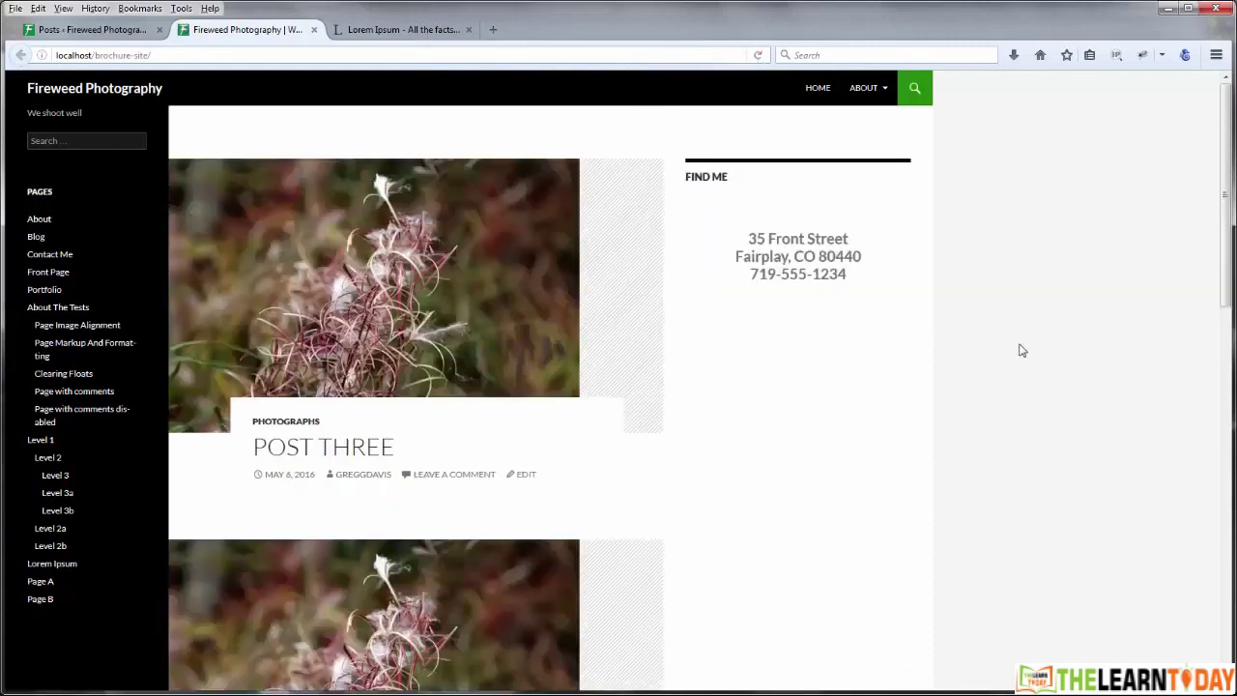
{"action": "scroll", "coordinate": [1023, 351], "scroll_direction": "down", "scroll_amount": 7}
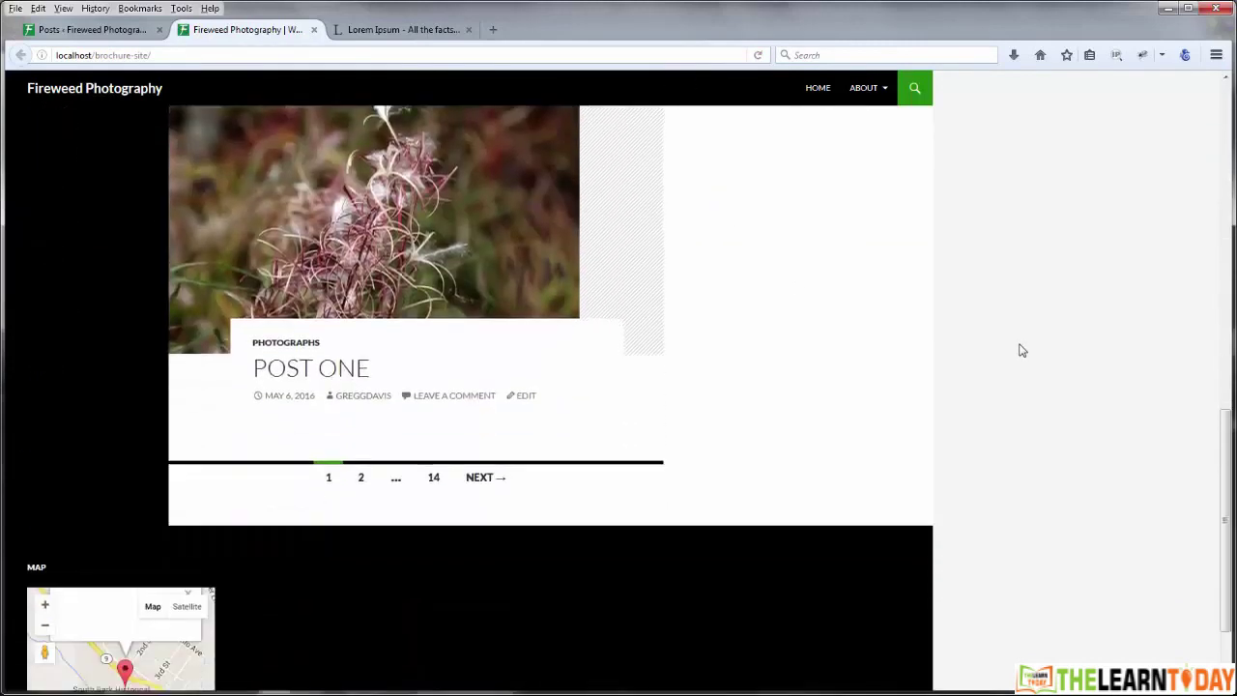
{"action": "scroll", "coordinate": [1023, 351], "scroll_direction": "up", "scroll_amount": 7}
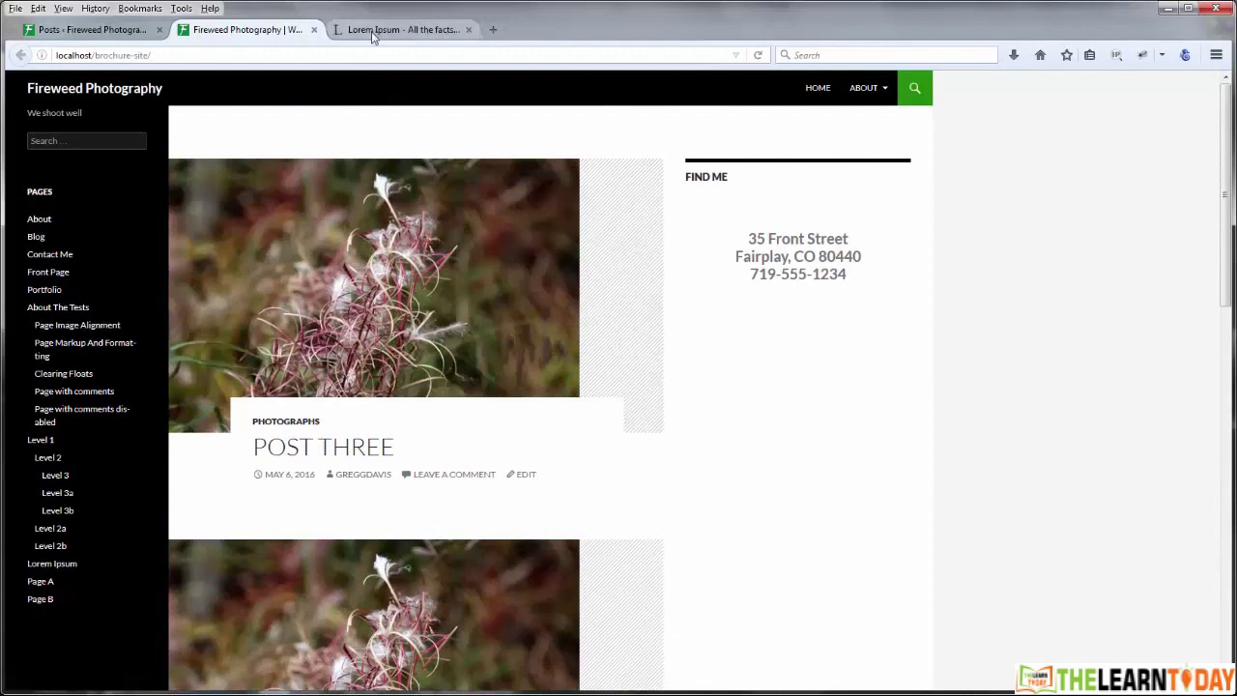
{"action": "left_click", "coordinate": [372, 31]}
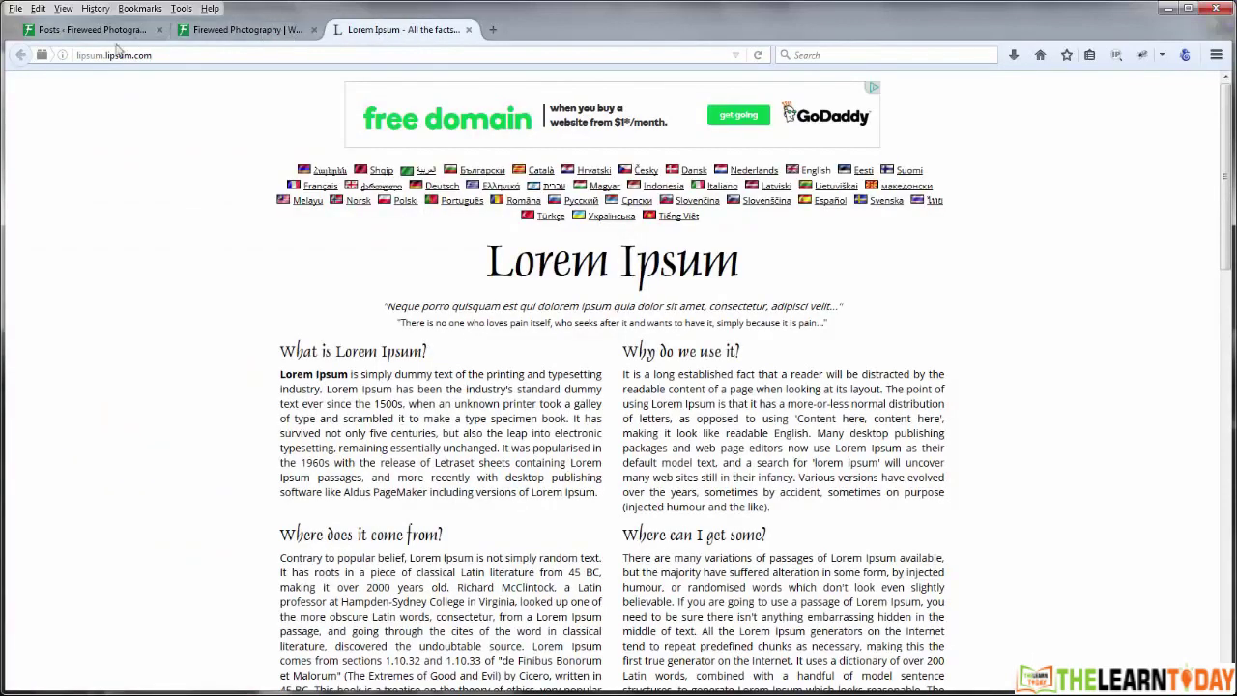
{"action": "left_click", "coordinate": [241, 32]}
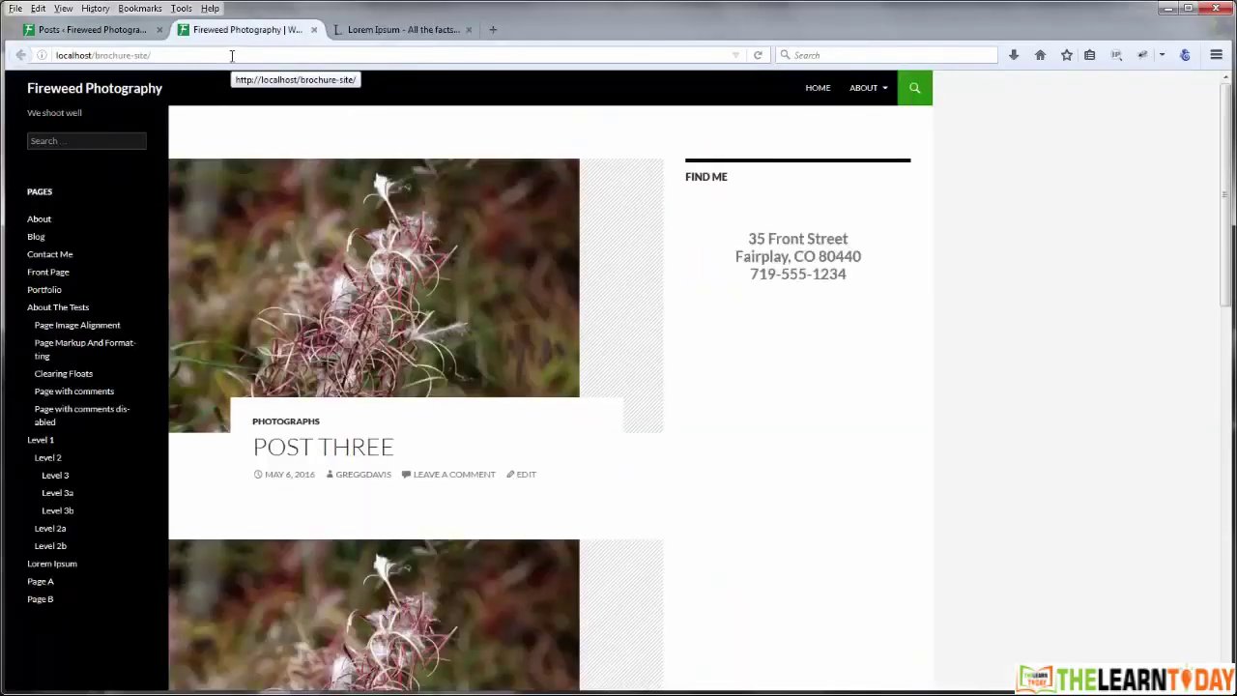
Step: Open Post Three for editing, and generate and copy 2 paragraphs of Lorem Ipsum text from the lipsum.com page
{"action": "left_click", "coordinate": [114, 31]}
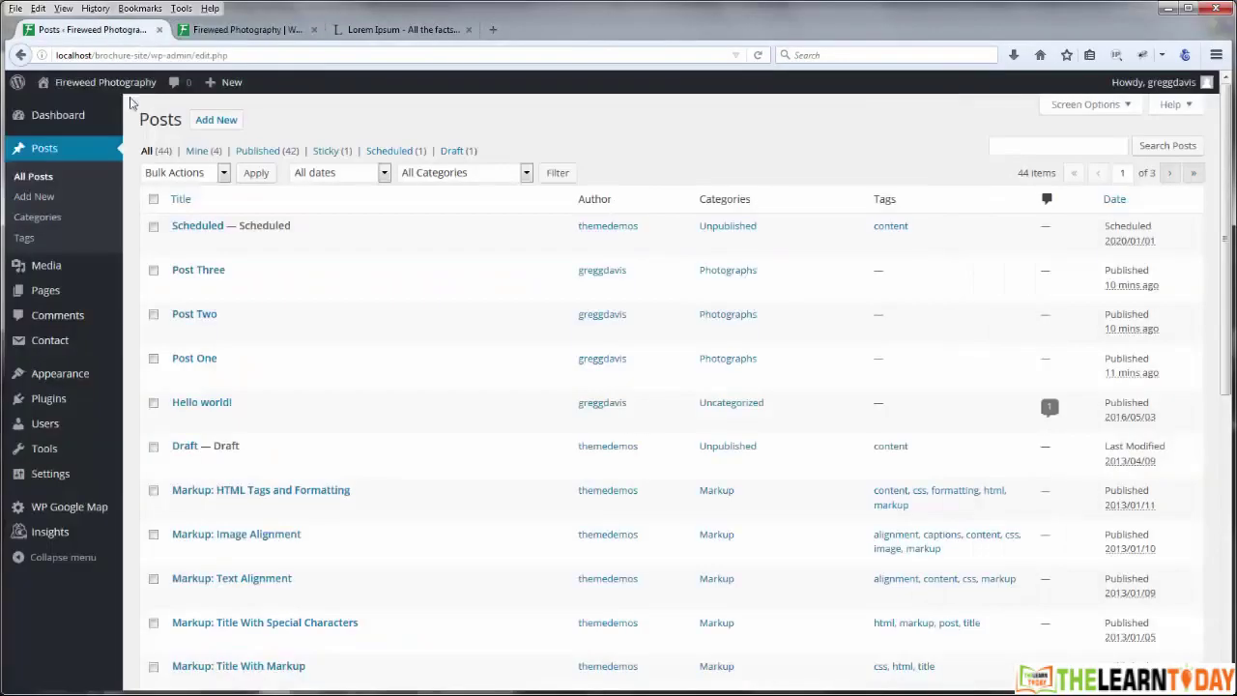
{"action": "left_click", "coordinate": [213, 276]}
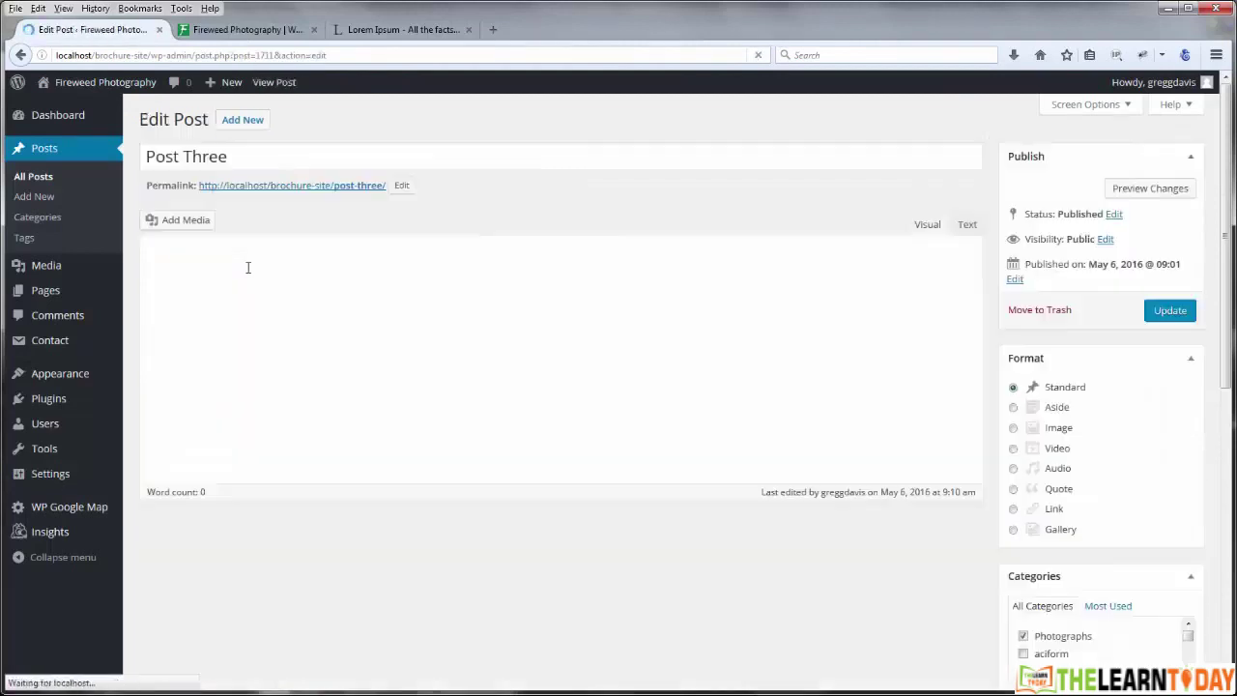
{"action": "left_click", "coordinate": [375, 30]}
{"action": "scroll", "coordinate": [660, 349], "scroll_direction": "down", "scroll_amount": 7}
{"action": "scroll", "coordinate": [660, 350], "scroll_direction": "up", "scroll_amount": 1}
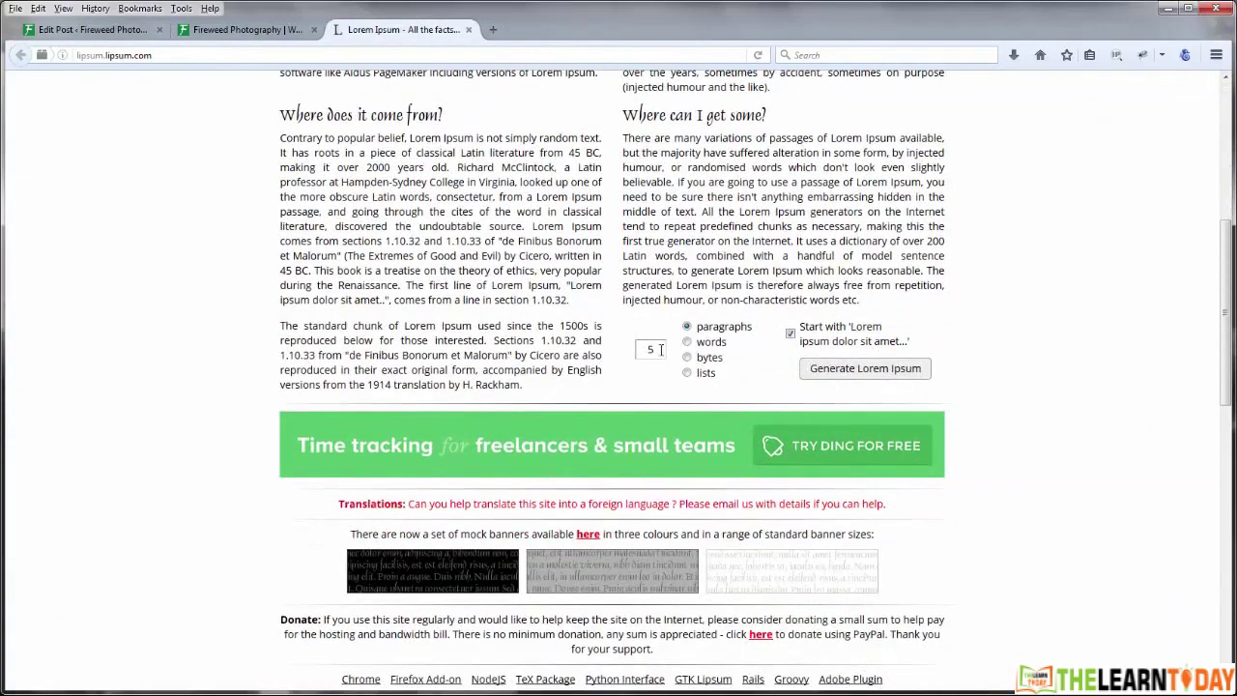
{"action": "type", "text": "2"}
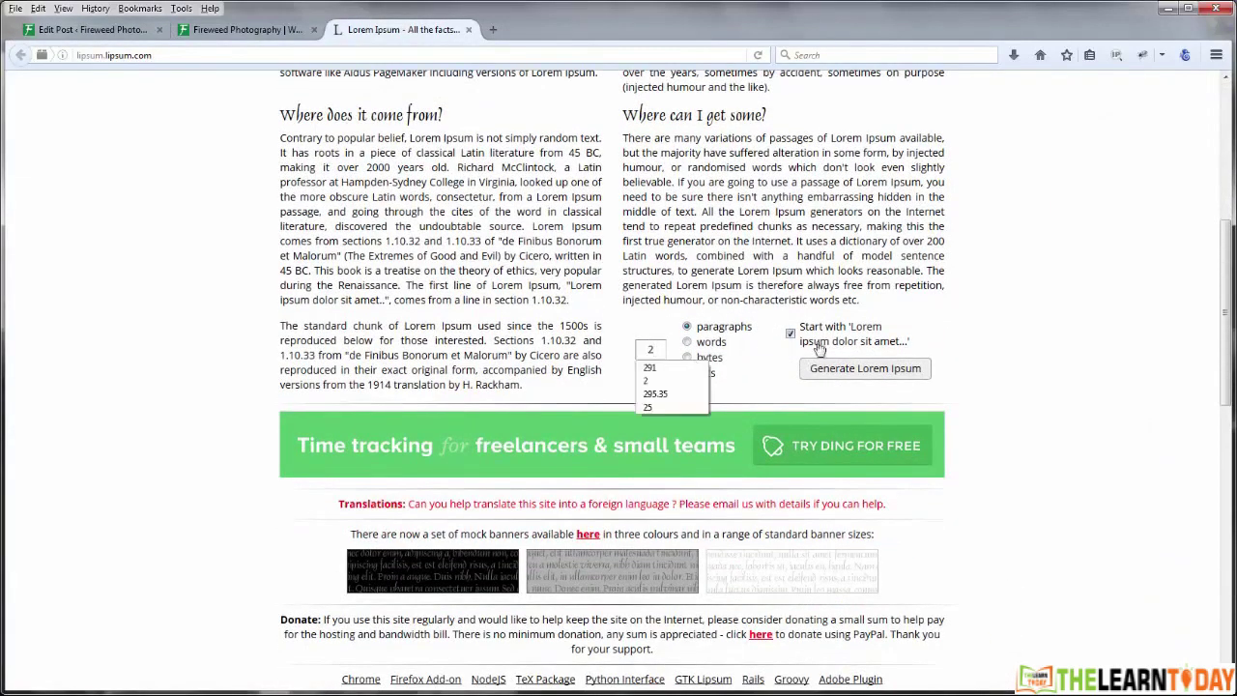
{"action": "left_click", "coordinate": [847, 371]}
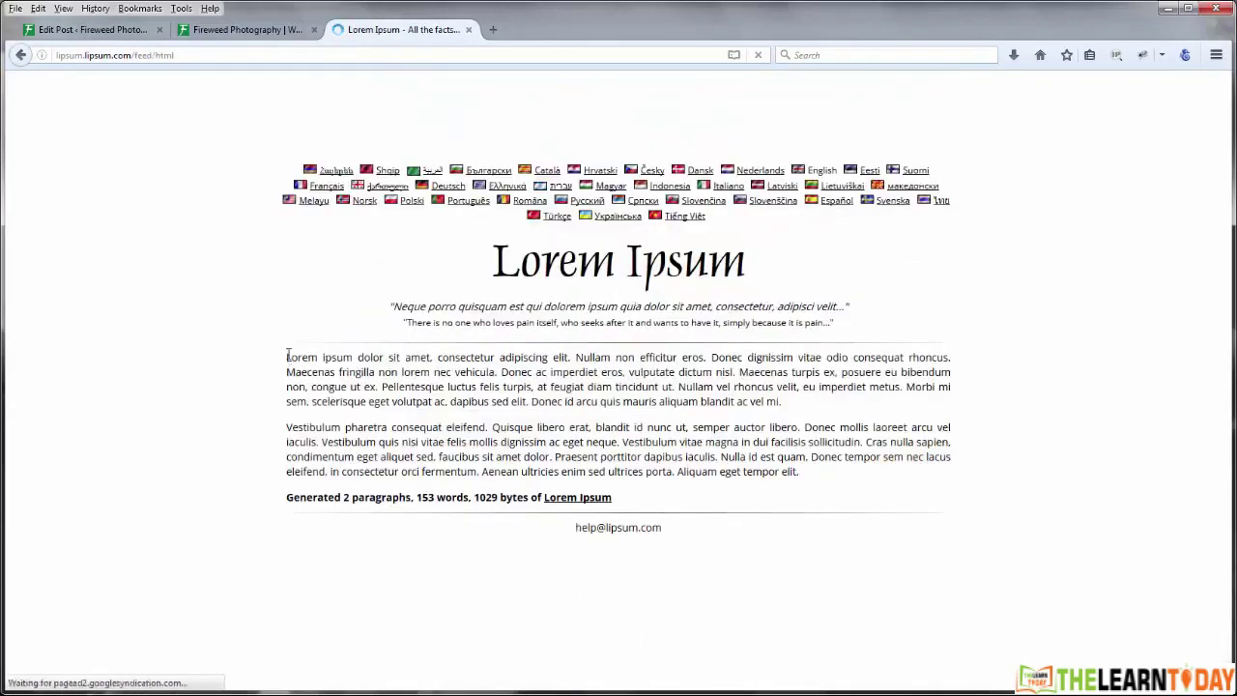
{"action": "left_click_drag", "start_coordinate": [287, 357], "coordinate": [800, 472]}
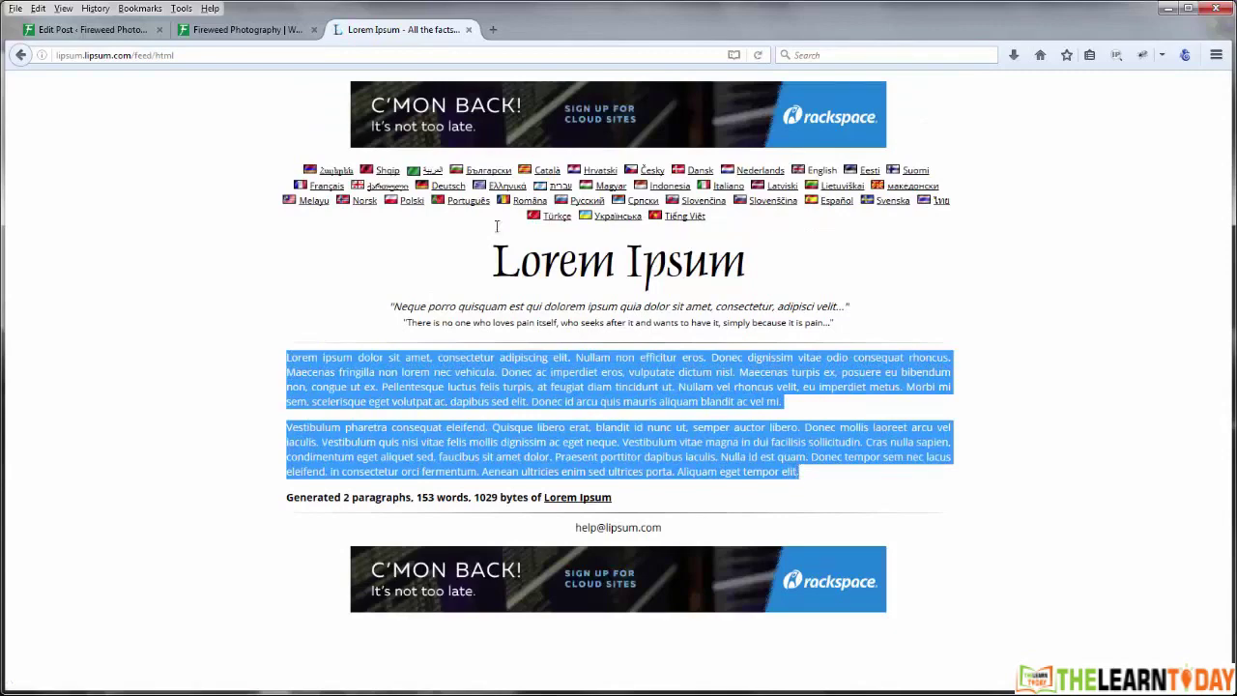
Step: Paste the copied Lorem Ipsum paragraphs as plain text into Post Three's content and update the post
{"action": "left_click", "coordinate": [145, 30]}
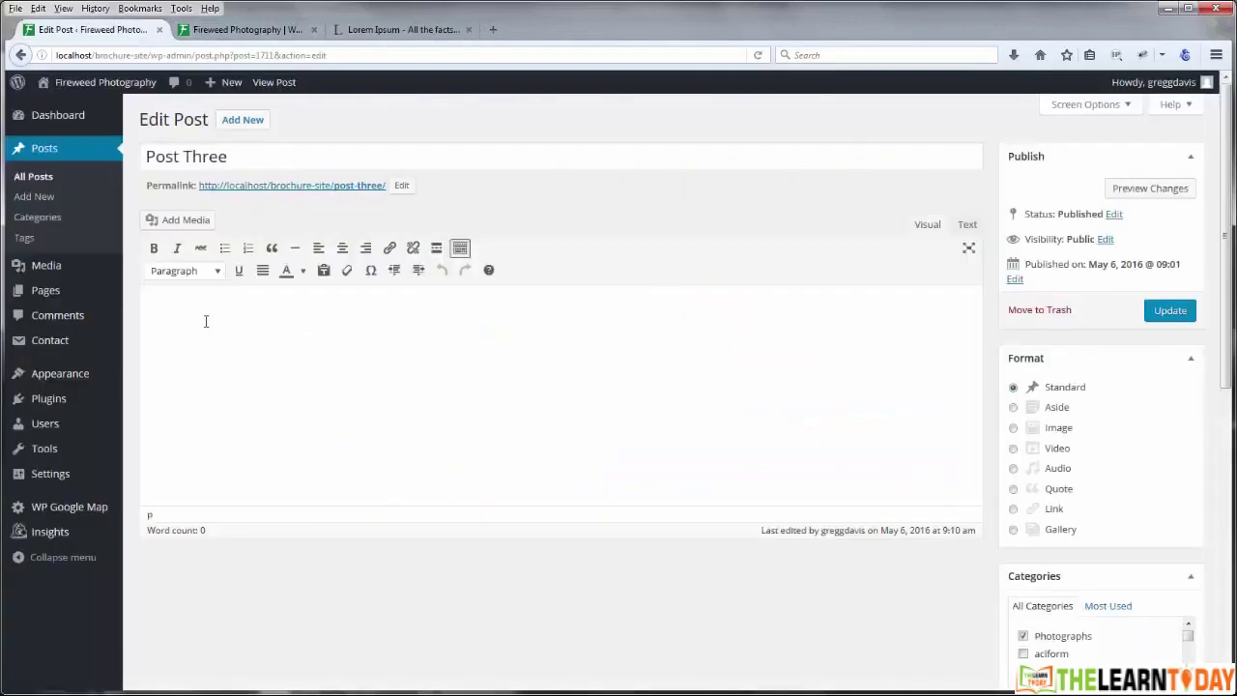
{"action": "left_click", "coordinate": [324, 270]}
{"action": "type", "text": "Lorem ipsum dolor sit amet, consectetur adipiscing elit. Nullam non efficitur eros. Donec dignissim vitae odio consequat rhoncus. Maecenas fringilla non lorem nec vehicula. Donec ac imperdiet eros, vulputate dictum nisl. Maecenas turpis ex, posuere eu bibendum non, congue ut ex. Pellentesque luctus felis turpis, at feugiat diam tincidunt ut. Nullam vel rhoncus velit, eu imperdiet metus. Morbi mi sem, scelerisque eget volutpat ac, dapibus sed elit. Donec id arcu quis mauris aliquam blandit ac vel mi.  Vestibulum pharetra consequat eleifend. Quisque libero erat, blandit id nunc ut, semper auctor libero. Donec mollis laoreet arcu vel iaculis. Vestibulum quis nisi vitae felis mollis dignissim ac eget neque. Vestibulum vitae magna in dui facilisis sollicitudin. Cras nulla sapien, condimentum eget aliquet sed, faucibus sit amet dolor. Praesent porttitor dapibus iaculis. Nulla id est quam. Donec tempor sem nec lacus eleifend, in consectetur orci fermentum. Aenean ultricies enim sed ultrices porta. Aliquam eget tempor elit."}
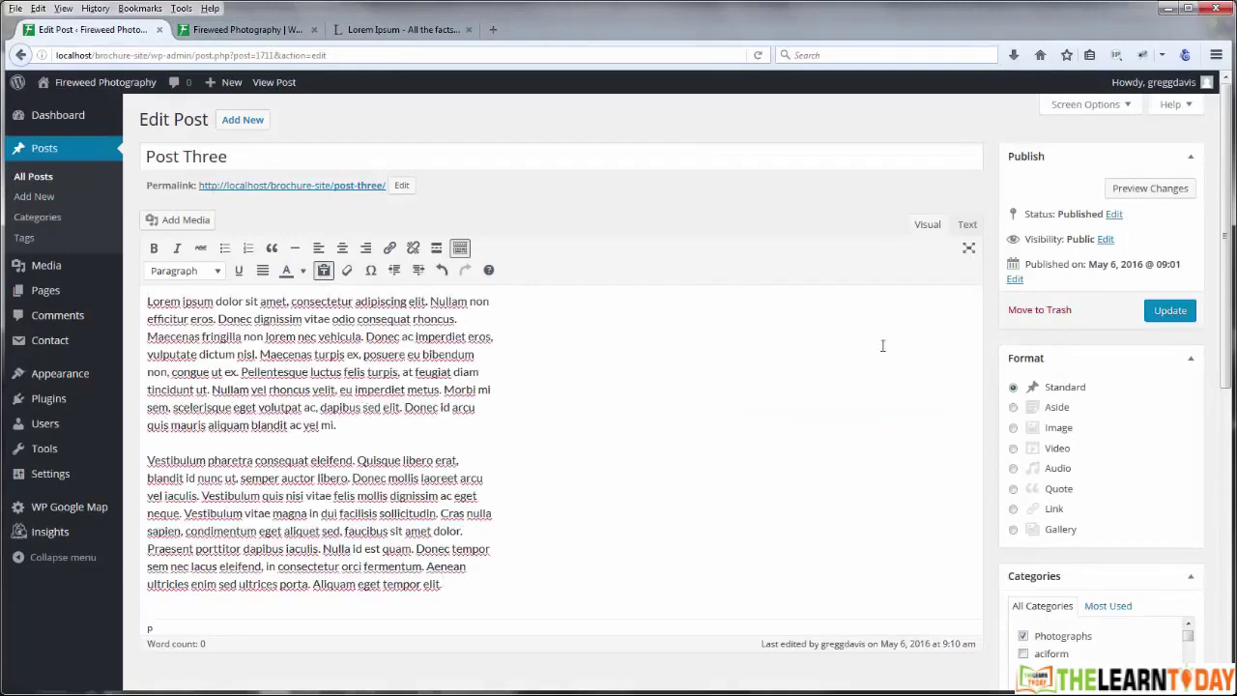
{"action": "left_click", "coordinate": [1169, 311]}
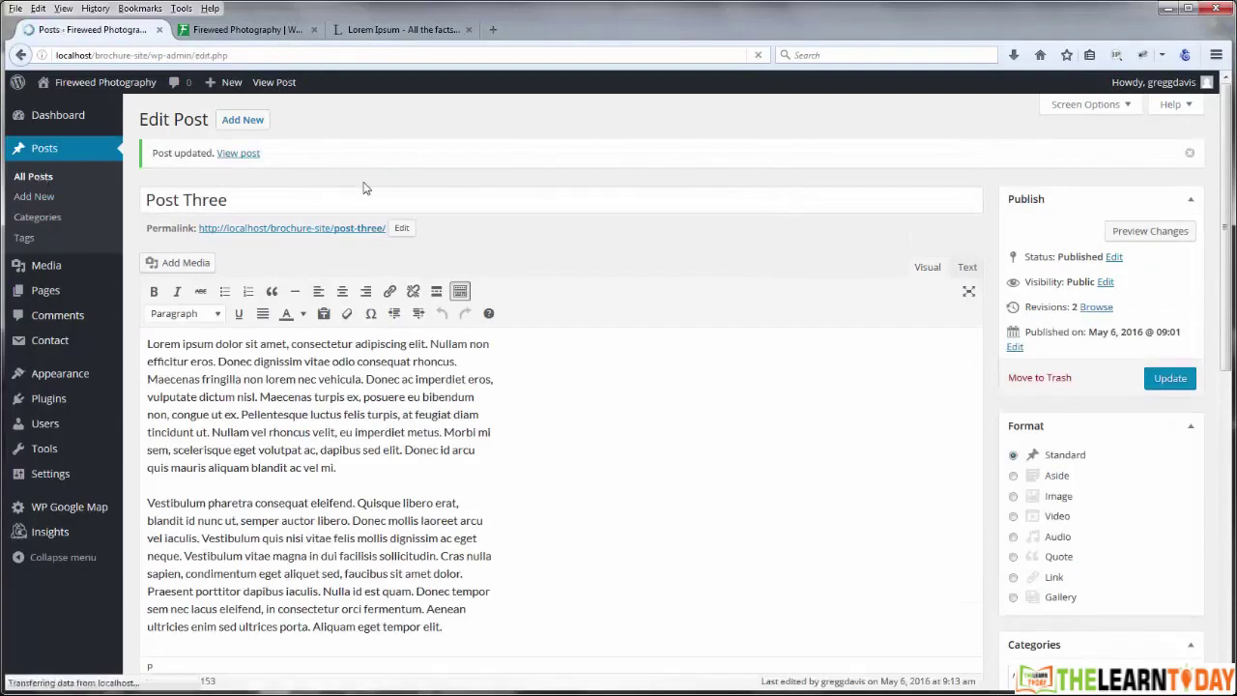
Step: Open Post Two for editing, fill its content with the same Lorem Ipsum paragraphs as plain text and update the post
{"action": "left_click", "coordinate": [202, 319]}
{"action": "left_click", "coordinate": [323, 270]}
{"action": "type", "text": "Lorem ipsum dolor sit amet, consectetur adipiscing elit. Nullam non efficitur eros. Donec dignissim vitae odio consequat rhoncus. Maecenas fringilla non lorem nec vehicula. Donec ac imperdiet eros, vulputate dictum nisl. Maecenas turpis ex, posuere eu bibendum non, congue ut ex. Pellentesque luctus felis turpis, at feugiat diam tincidunt ut. Nullam vel rhoncus velit, eu imperdiet metus. Morbi mi sem, scelerisque eget volutpat ac, dapibus sed elit. Donec id arcu quis mauris aliquam blandit ac vel mi.  Vestibulum pharetra consequat eleifend. Quisque libero erat, blandit id nunc ut, semper auctor libero. Donec mollis laoreet arcu vel iaculis. Vestibulum quis nisi vitae felis mollis dignissim ac eget neque. Vestibulum vitae magna in dui facilisis sollicitudin. Cras nulla sapien, condimentum eget aliquet sed, faucibus sit amet dolor. Praesent porttitor dapibus iaculis. Nulla id est quam. Donec tempor sem nec lacus eleifend, in consectetur orci fermentum. Aenean ultricies enim sed ultrices porta. Aliquam eget tempor elit."}
{"action": "left_click", "coordinate": [1170, 310]}
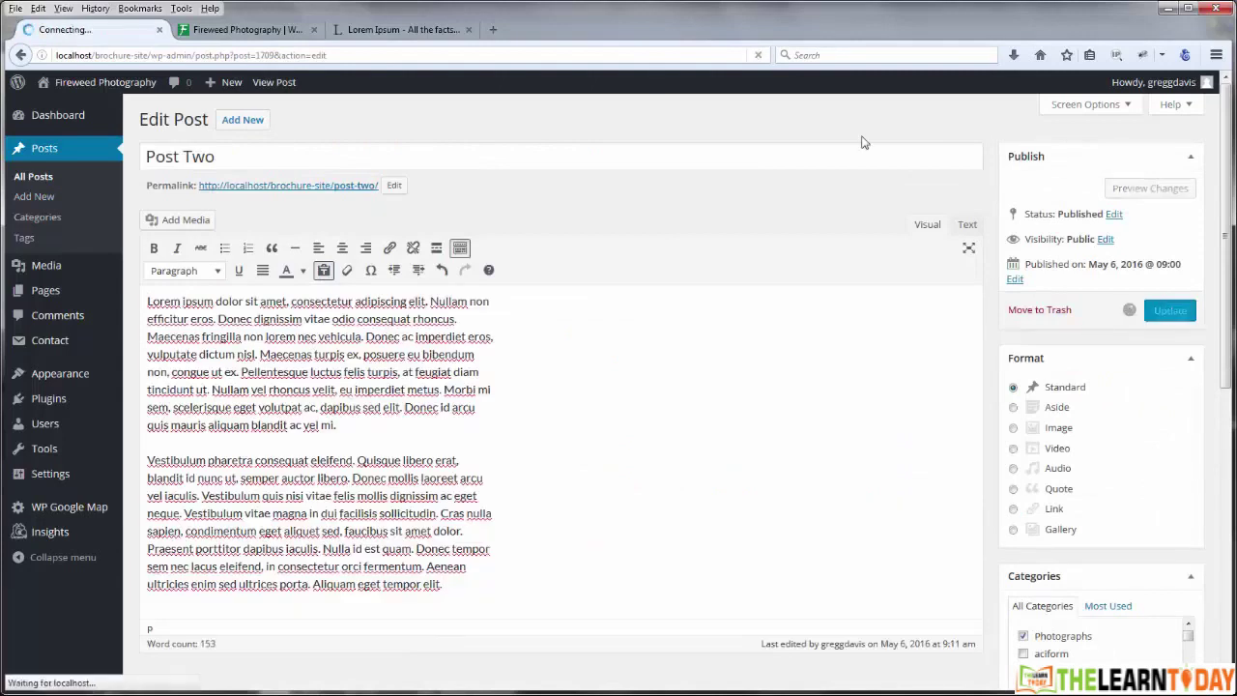
{"action": "left_click", "coordinate": [41, 177]}
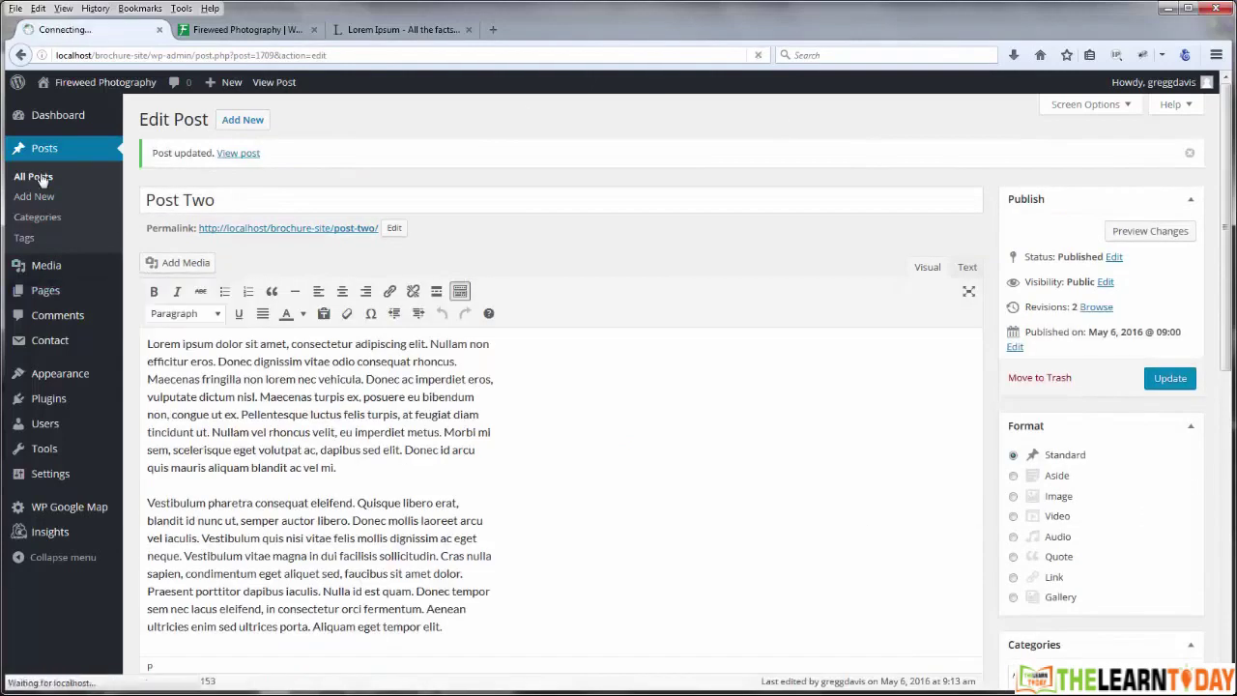
Step: Open Post One for editing, paste the copied Lorem Ipsum paragraphs as plain text into its content and update the post
{"action": "left_click", "coordinate": [190, 357]}
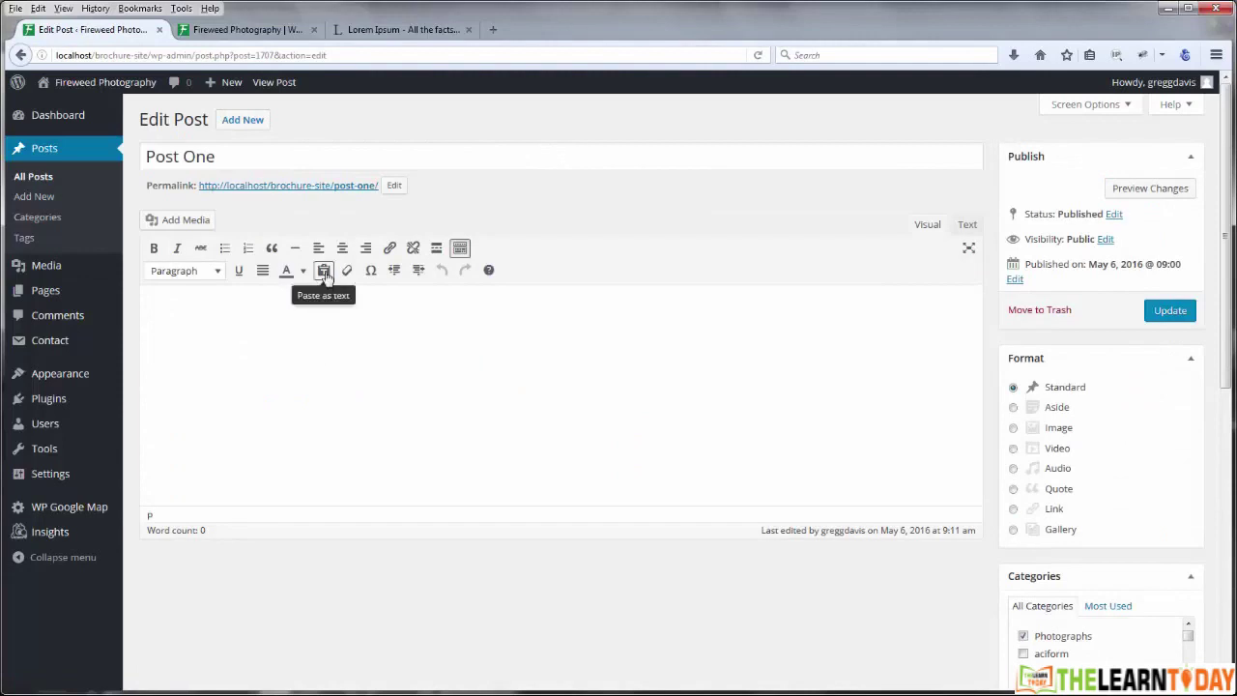
{"action": "left_click", "coordinate": [323, 270]}
{"action": "type", "text": "Lorem ipsum dolor sit amet, consectetur adipiscing elit. Nullam non efficitur eros. Donec dignissim vitae odio consequat rhoncus. Maecenas fringilla non lorem nec vehicula. Donec ac imperdiet eros, vulputate dictum nisl. Maecenas turpis ex, posuere eu bibendum non, congue ut ex. Pellentesque luctus felis turpis, at feugiat diam tincidunt ut. Nullam vel rhoncus velit, eu imperdiet metus. Morbi mi sem, scelerisque eget volutpat ac, dapibus sed elit. Donec id arcu quis mauris aliquam blandit ac vel mi.  Vestibulum pharetra consequat eleifend. Quisque libero erat, blandit id nunc ut, semper auctor libero. Donec mollis laoreet arcu vel iaculis. Vestibulum quis nisi vitae felis mollis dignissim ac eget neque. Vestibulum vitae magna in dui facilisis sollicitudin. Cras nulla sapien, condimentum eget aliquet sed, faucibus sit amet dolor. Praesent porttitor dapibus iaculis. Nulla id est quam. Donec tempor sem nec lacus eleifend, in consectetur orci fermentum. Aenean ultricies enim sed ultrices porta. Aliquam eget tempor elit."}
{"action": "left_click", "coordinate": [1170, 310]}
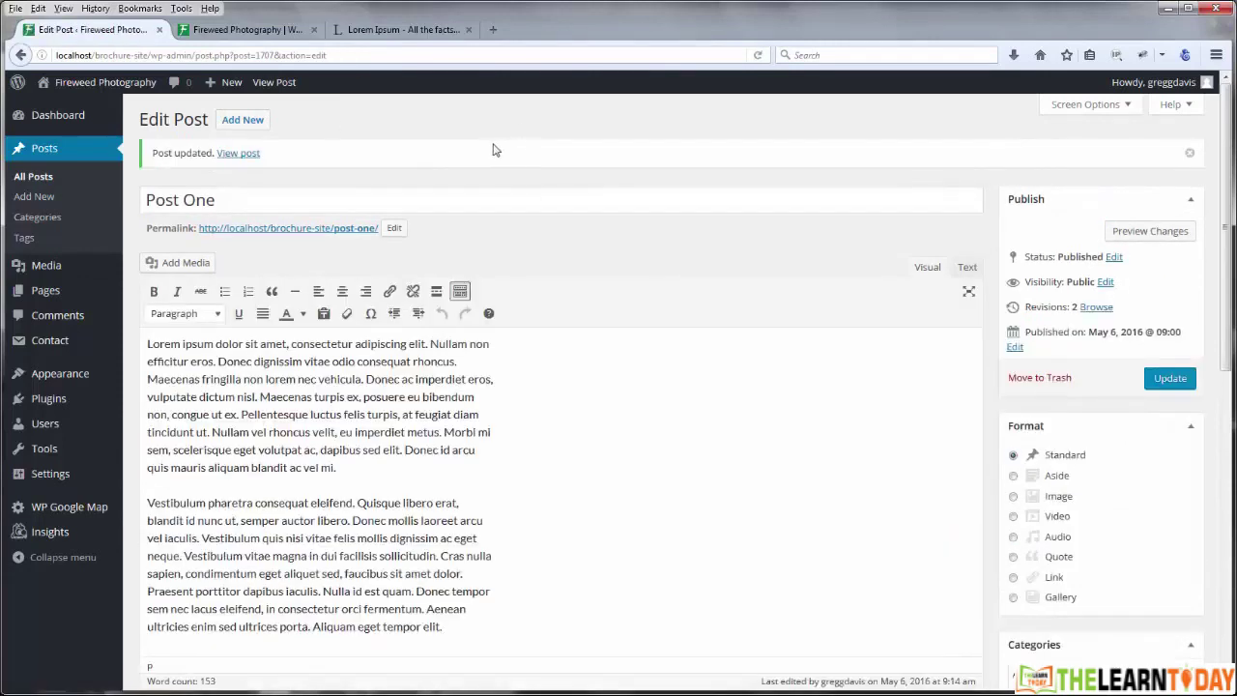
Step: Reload the site's front page and examine how the three posts' text and featured images fit the layout
{"action": "left_click", "coordinate": [290, 32]}
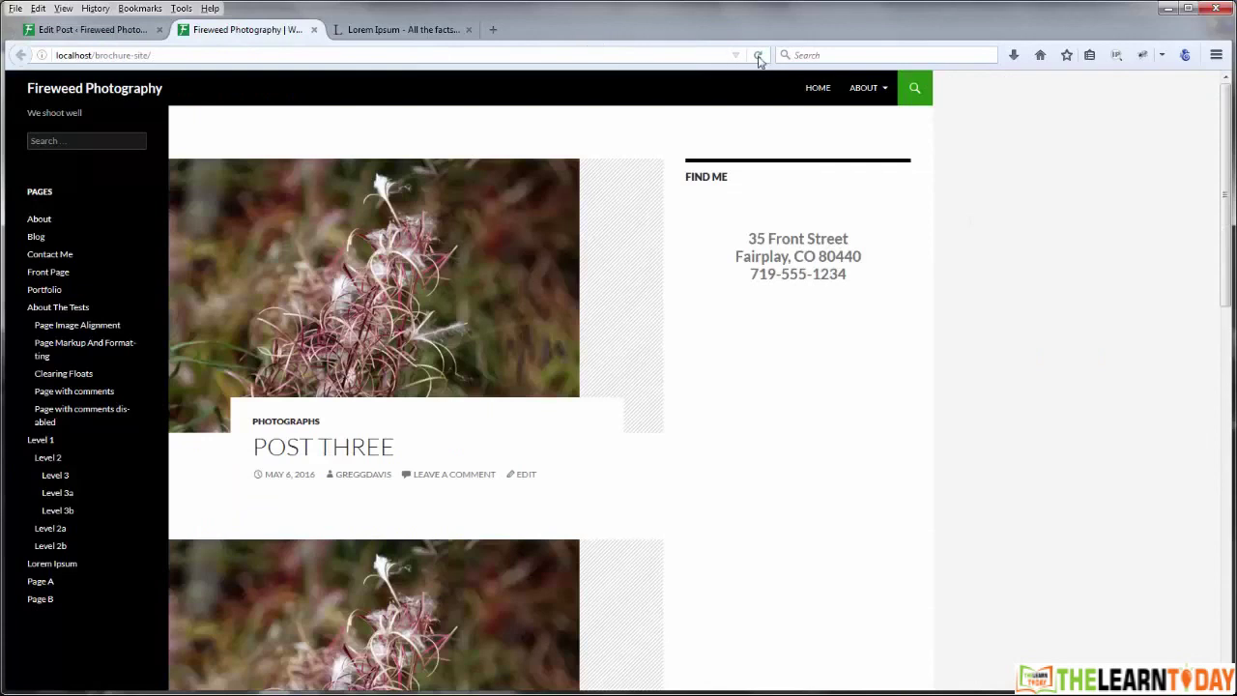
{"action": "left_click", "coordinate": [759, 55]}
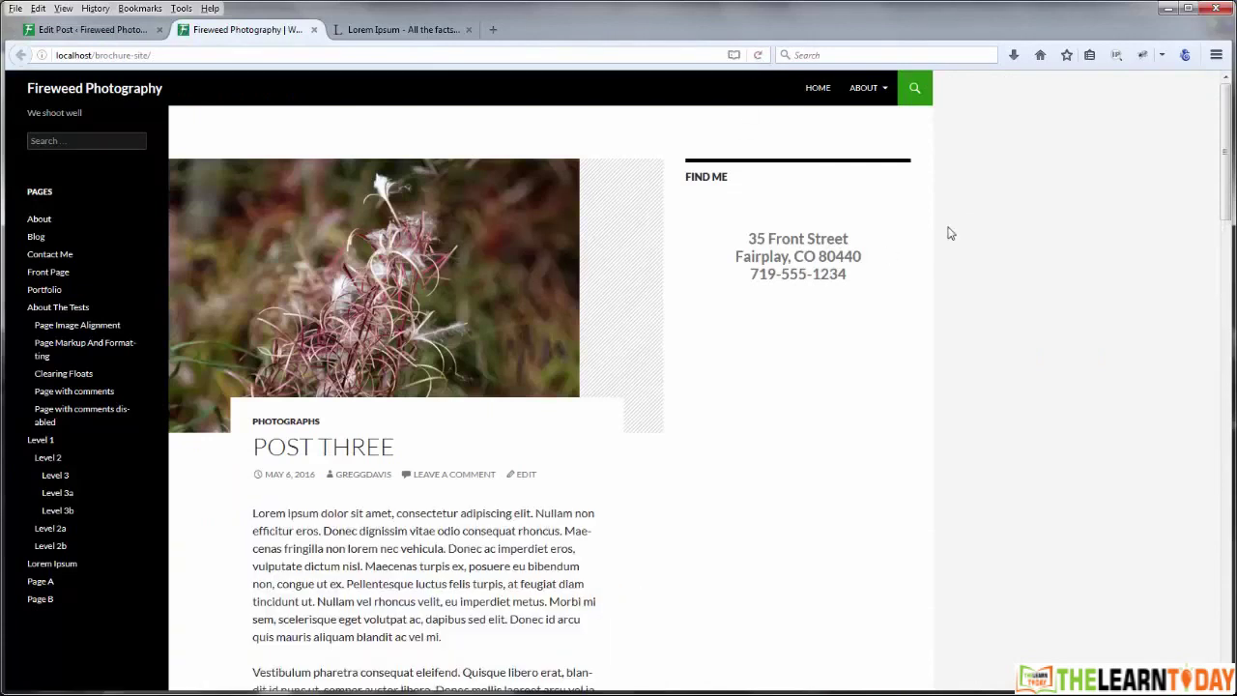
{"action": "scroll", "coordinate": [987, 315], "scroll_direction": "down", "scroll_amount": 10}
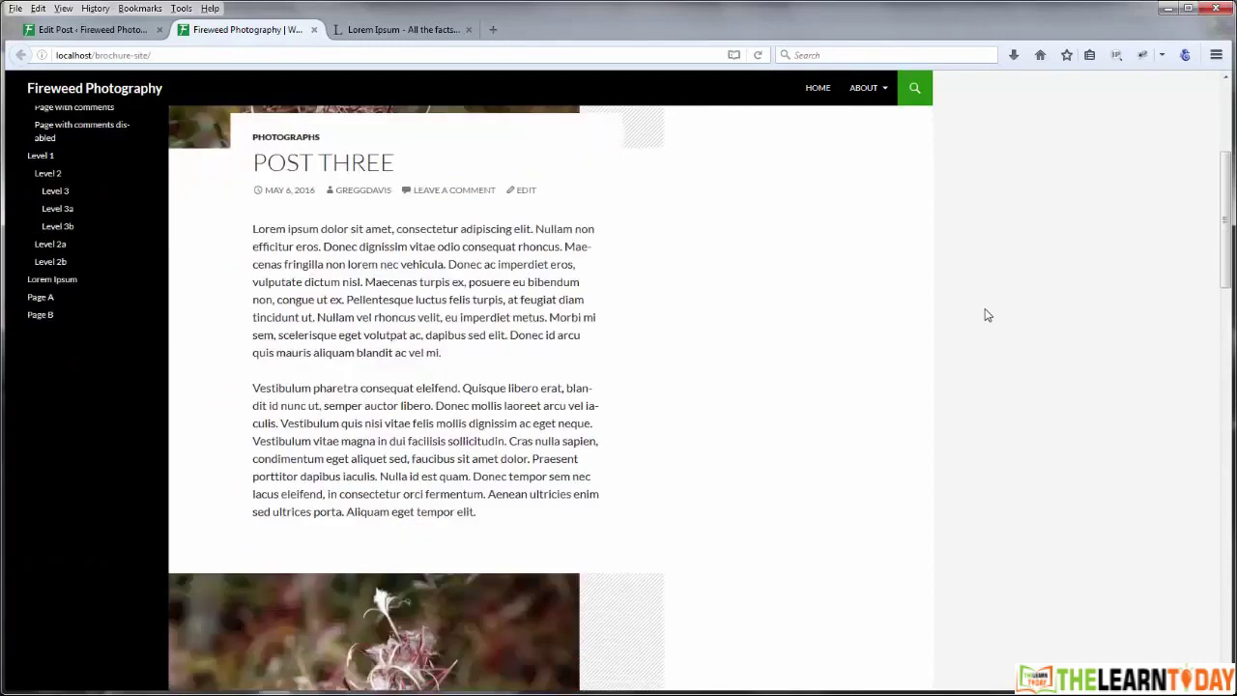
{"action": "scroll", "coordinate": [987, 315], "scroll_direction": "down", "scroll_amount": 10}
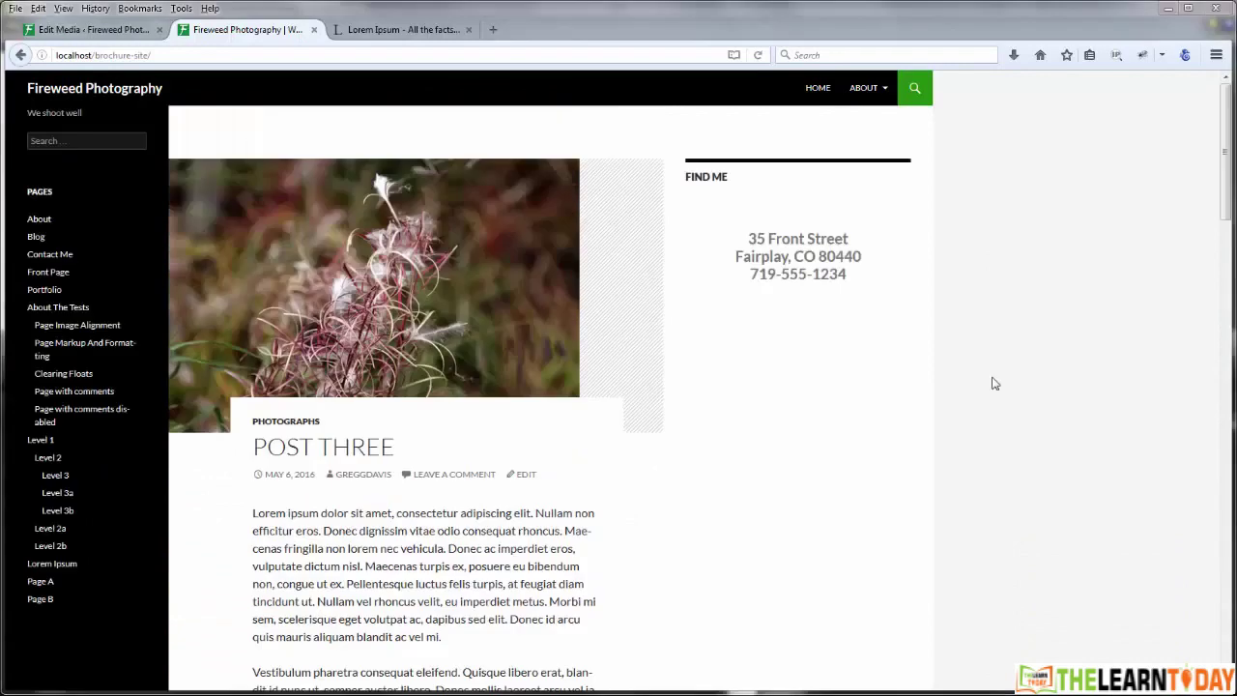
{"action": "left_click_drag", "start_coordinate": [1227, 192], "coordinate": [1229, 250]}
{"action": "scroll", "coordinate": [951, 293], "scroll_direction": "down", "scroll_amount": 8}
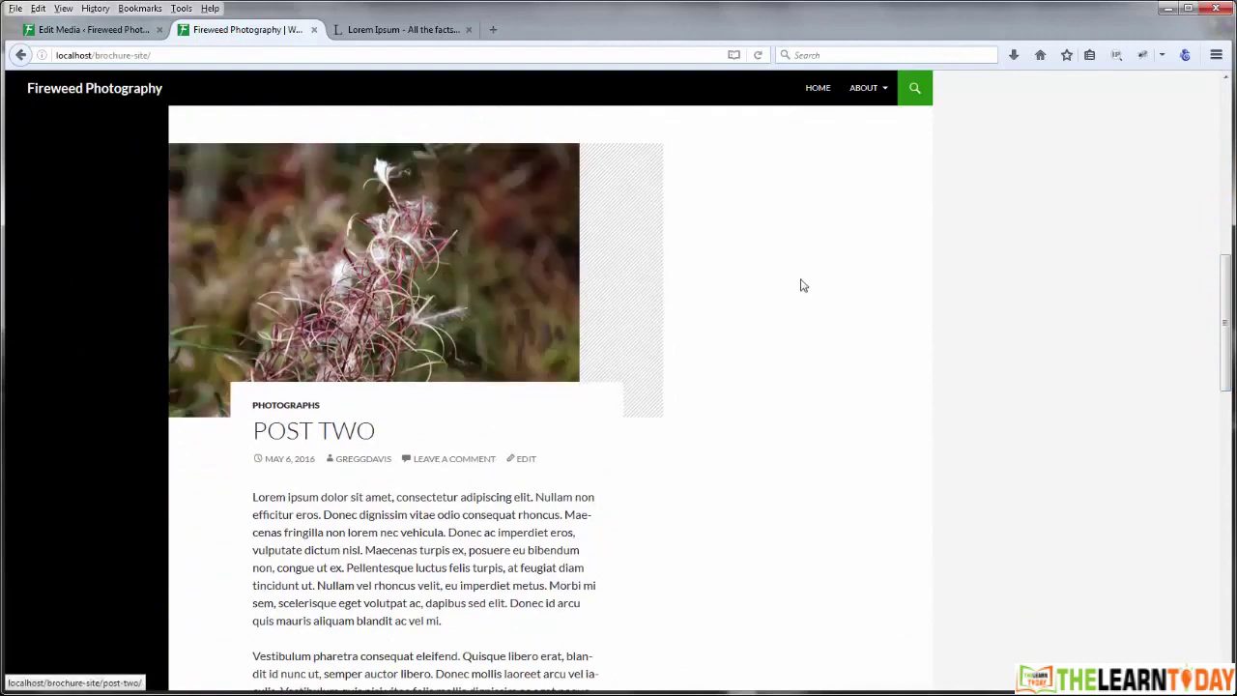
{"action": "left_click_drag", "start_coordinate": [1225, 323], "coordinate": [1227, 96]}
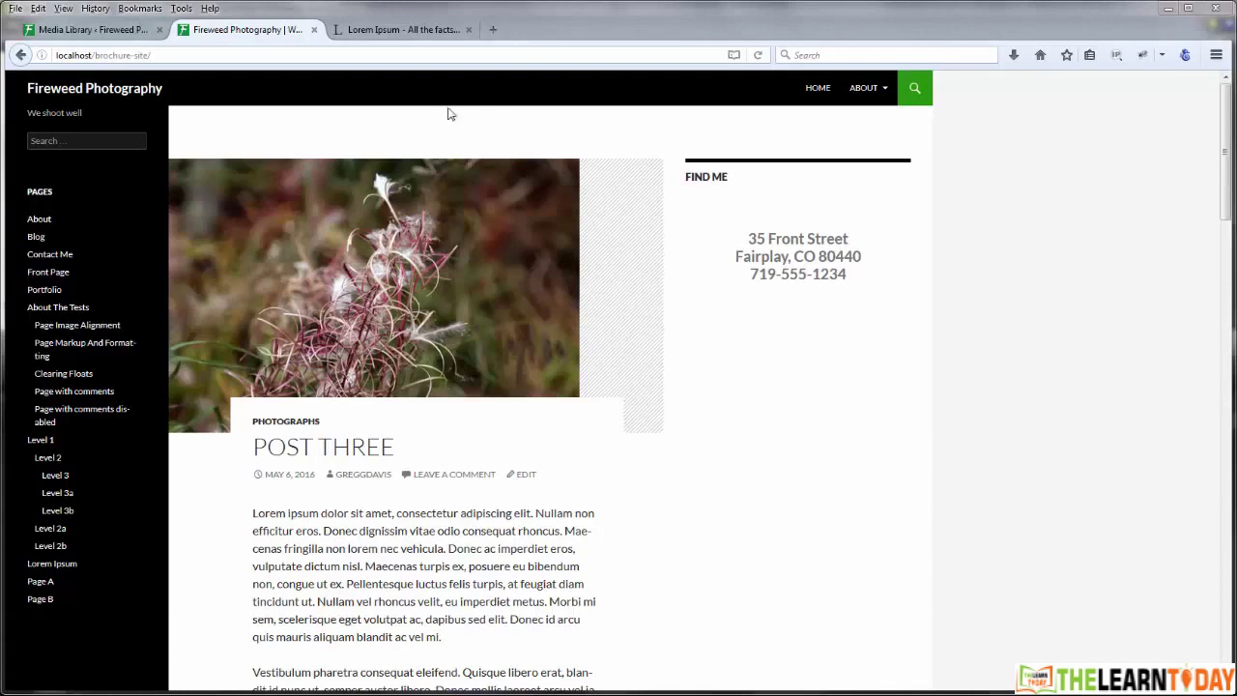
Step: Open the Big Sur image's details from page 2 of the media library and compare its dimensions with the featured image area on the front page
{"action": "left_click", "coordinate": [122, 35]}
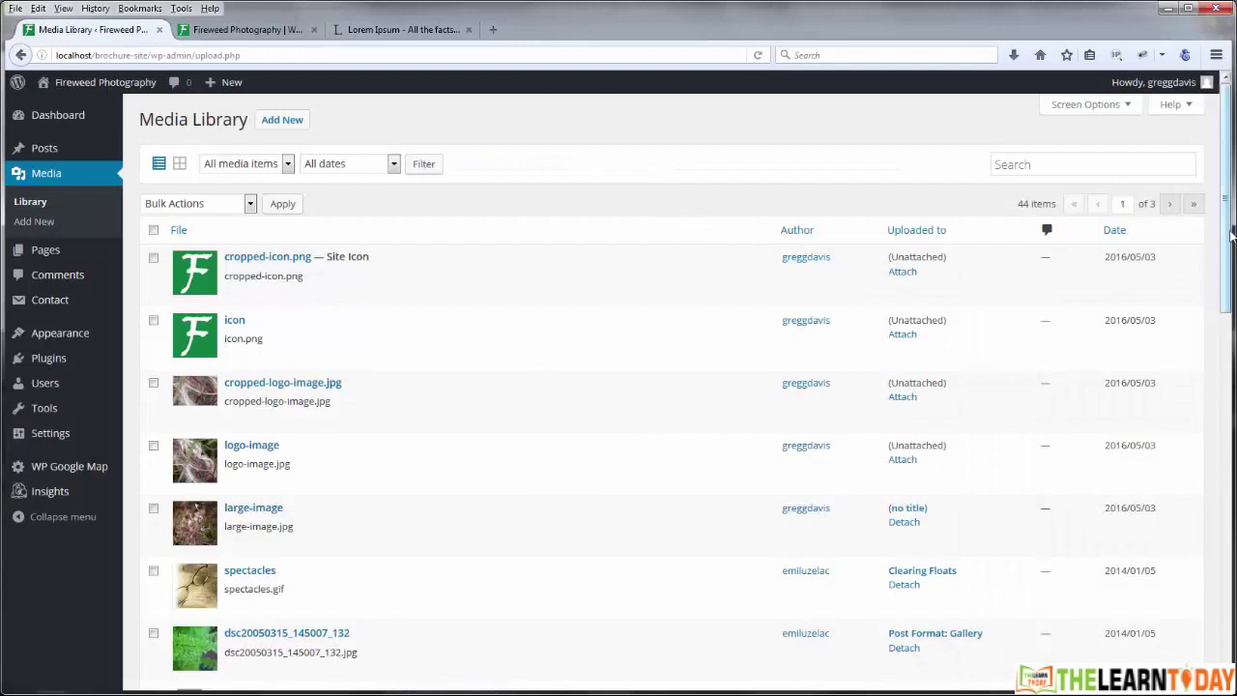
{"action": "left_click_drag", "start_coordinate": [1226, 218], "coordinate": [1149, 648]}
{"action": "left_click", "coordinate": [1168, 630]}
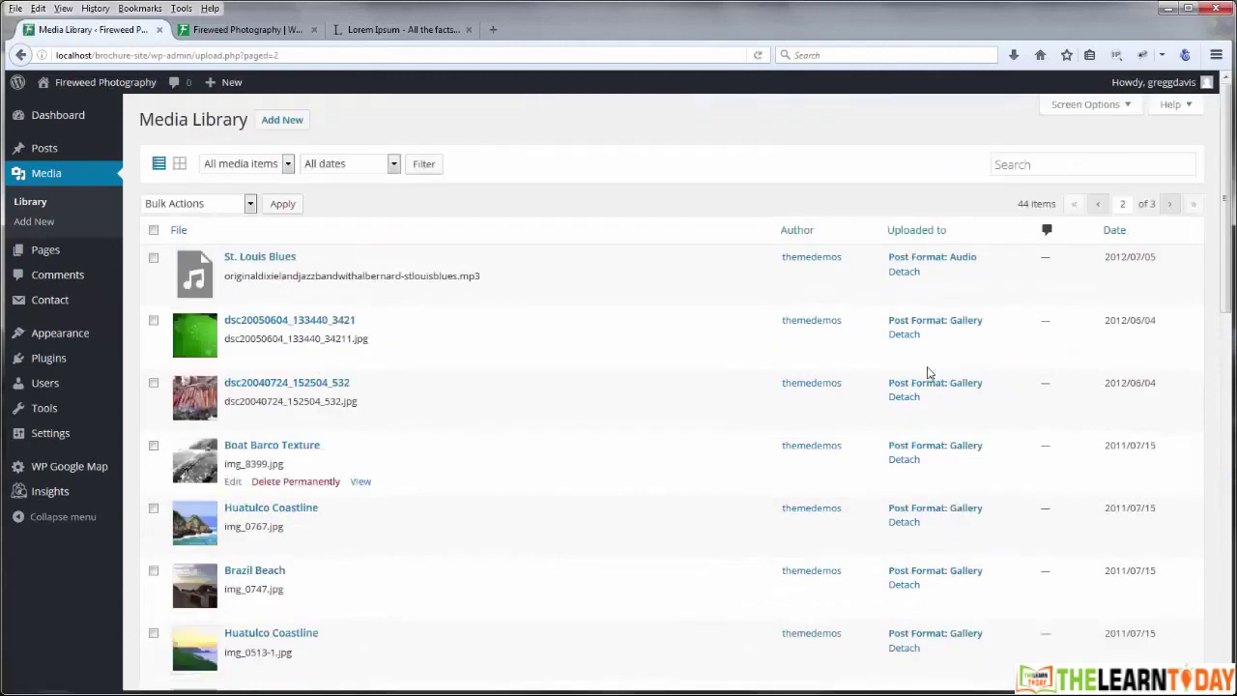
{"action": "scroll", "coordinate": [597, 266], "scroll_direction": "down", "scroll_amount": 1}
{"action": "scroll", "coordinate": [597, 266], "scroll_direction": "down", "scroll_amount": 5}
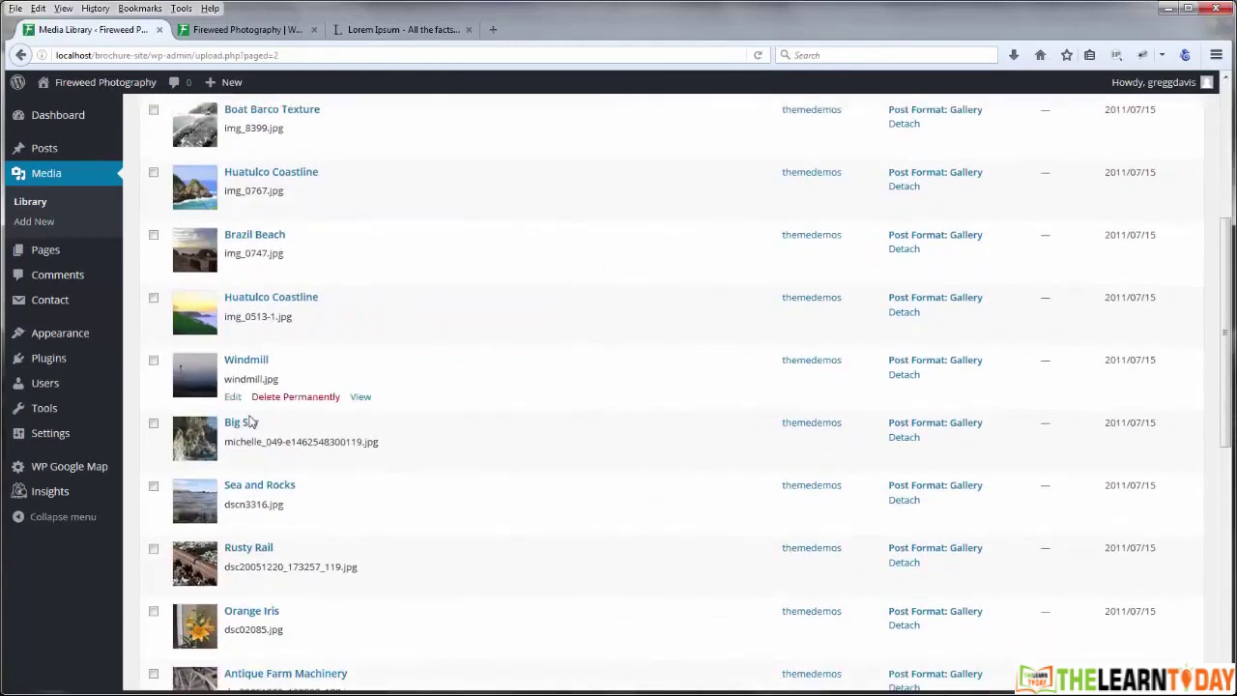
{"action": "left_click", "coordinate": [248, 424]}
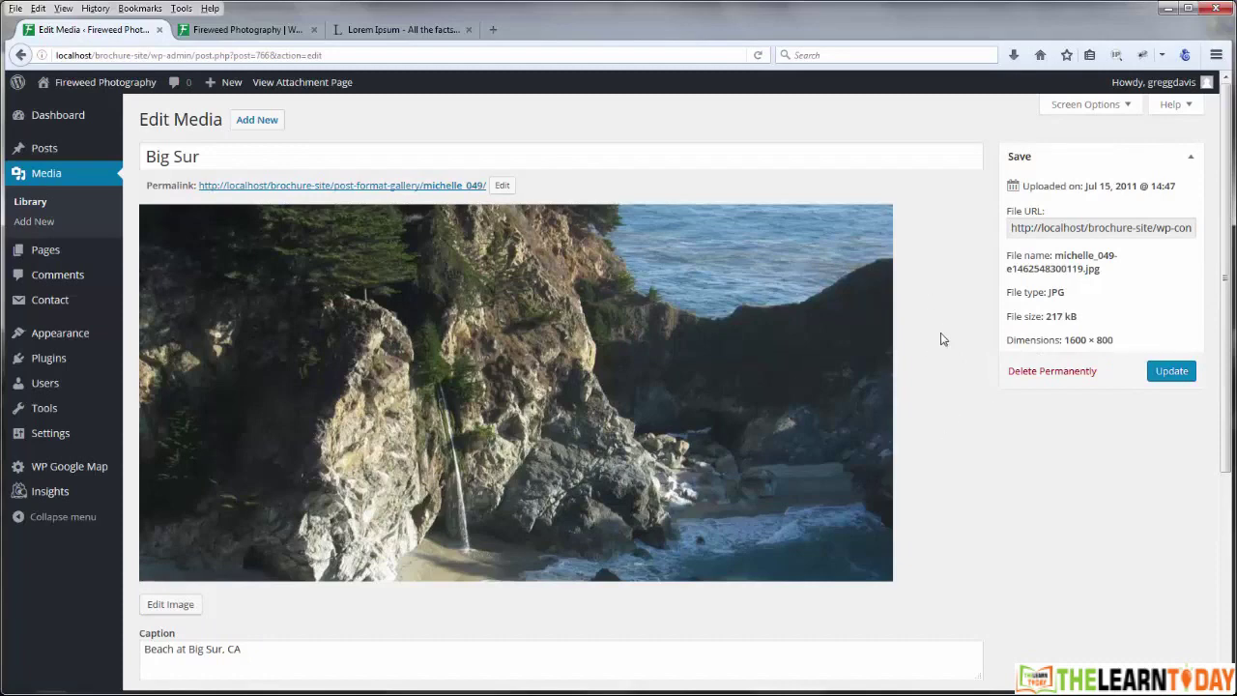
{"action": "left_click", "coordinate": [247, 29]}
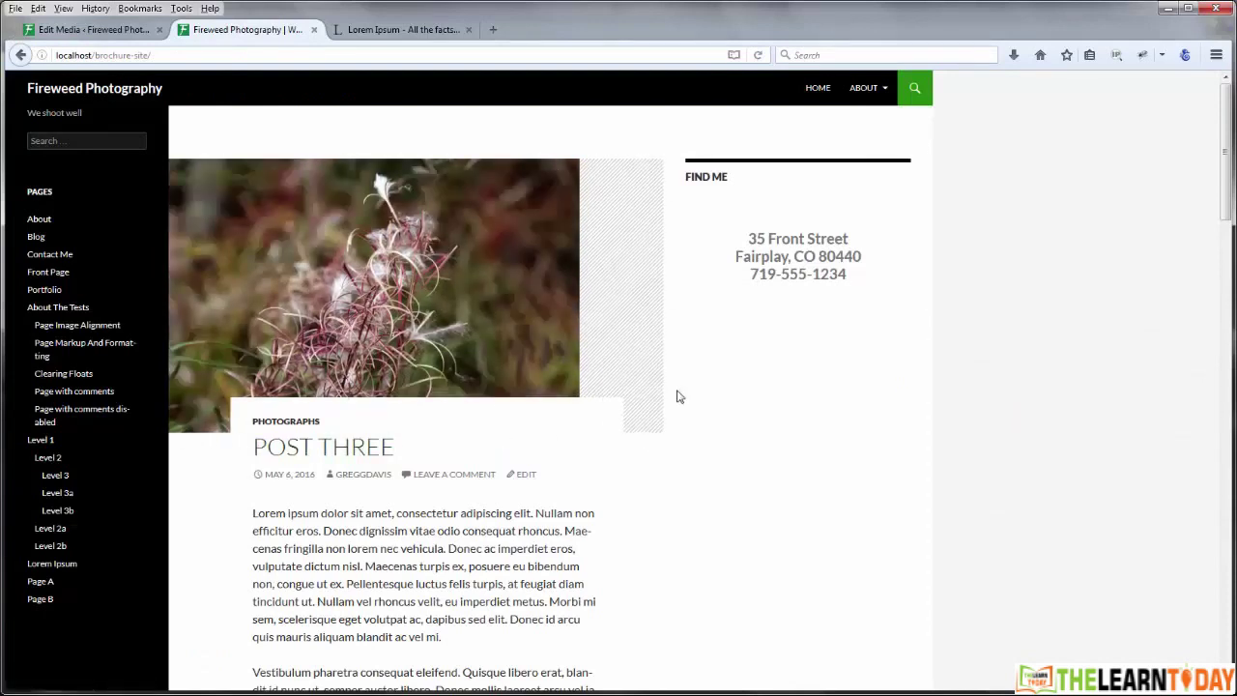
{"action": "left_click", "coordinate": [119, 33]}
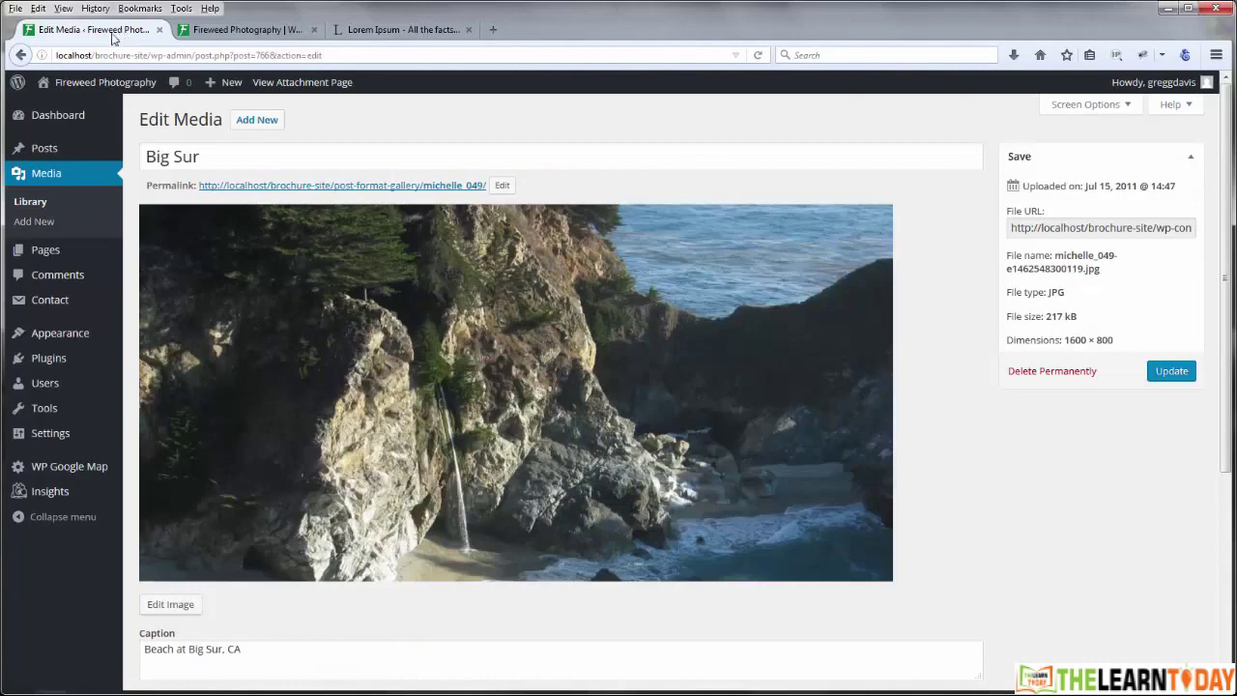
Step: Open Post Three for editing, replace its featured image with the Big Sur picture and update the post
{"action": "left_click", "coordinate": [164, 152]}
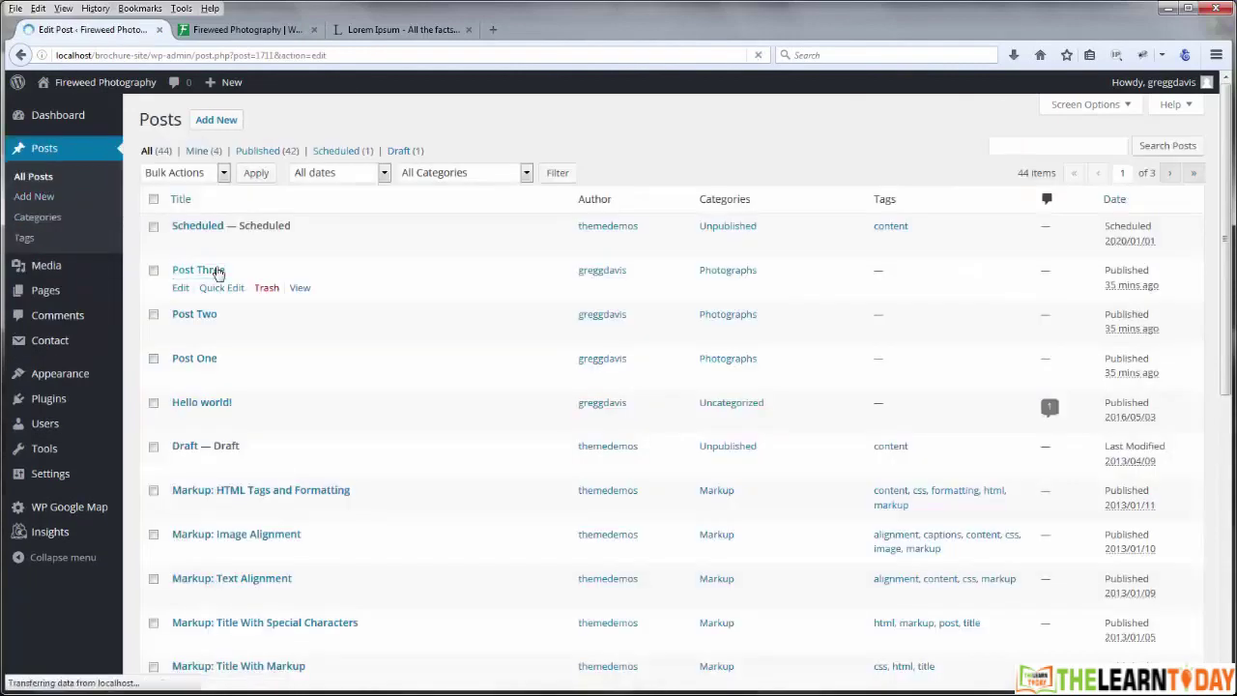
{"action": "left_click", "coordinate": [207, 271]}
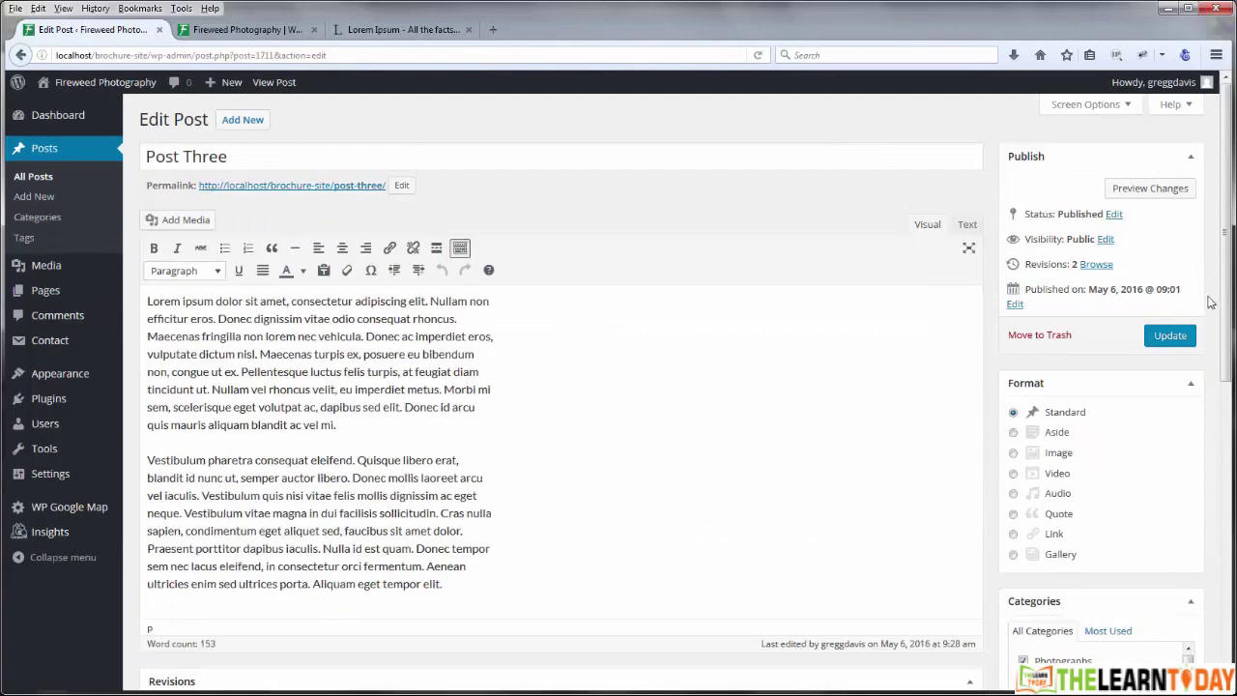
{"action": "scroll", "coordinate": [1168, 591], "scroll_direction": "down", "scroll_amount": 10}
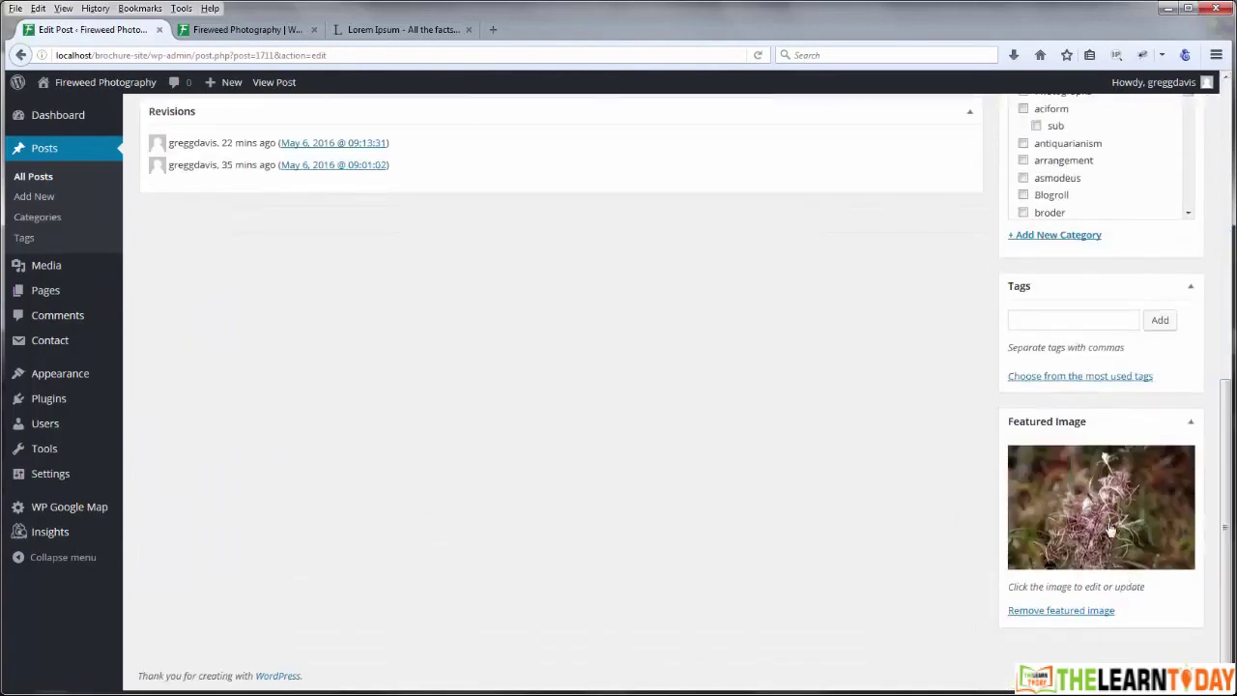
{"action": "left_click", "coordinate": [1112, 530]}
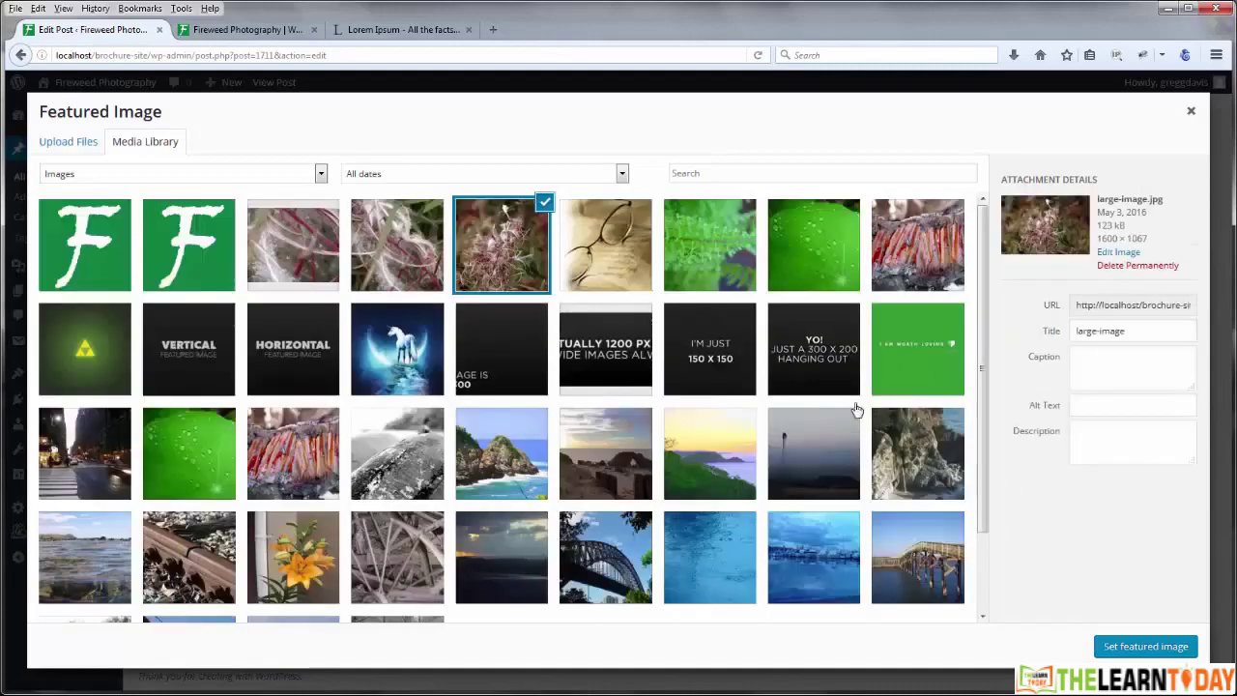
{"action": "scroll", "coordinate": [743, 386], "scroll_direction": "down", "scroll_amount": 1}
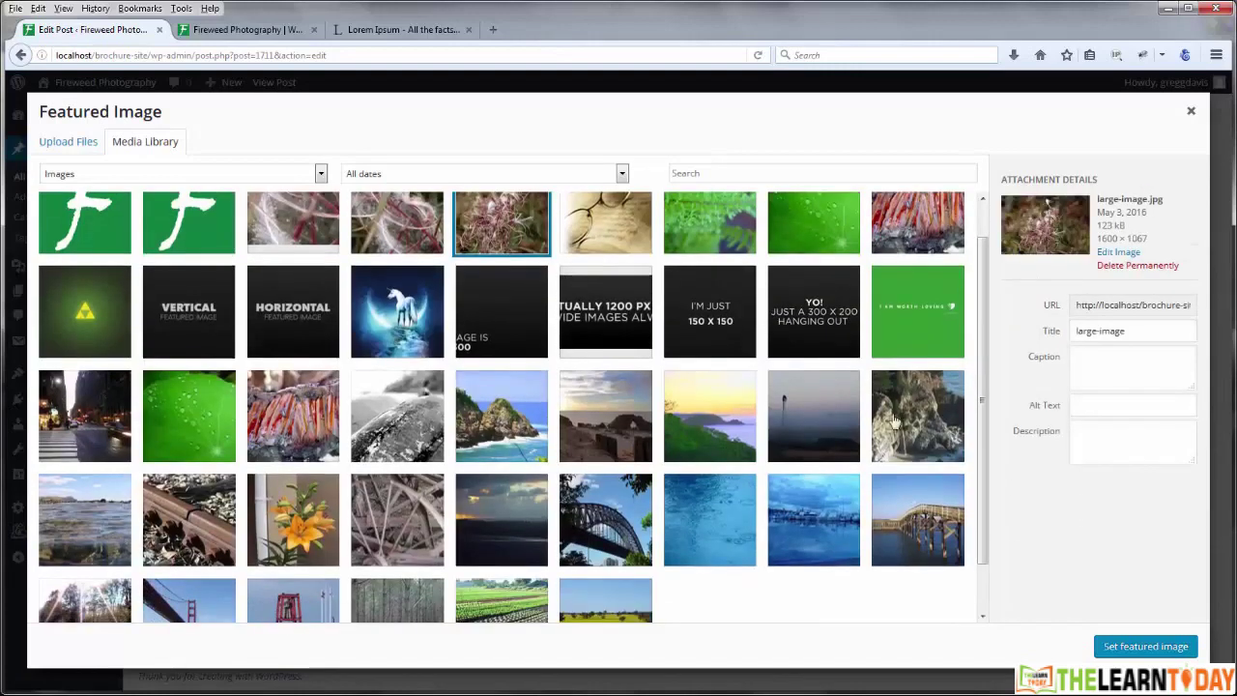
{"action": "left_click", "coordinate": [911, 421]}
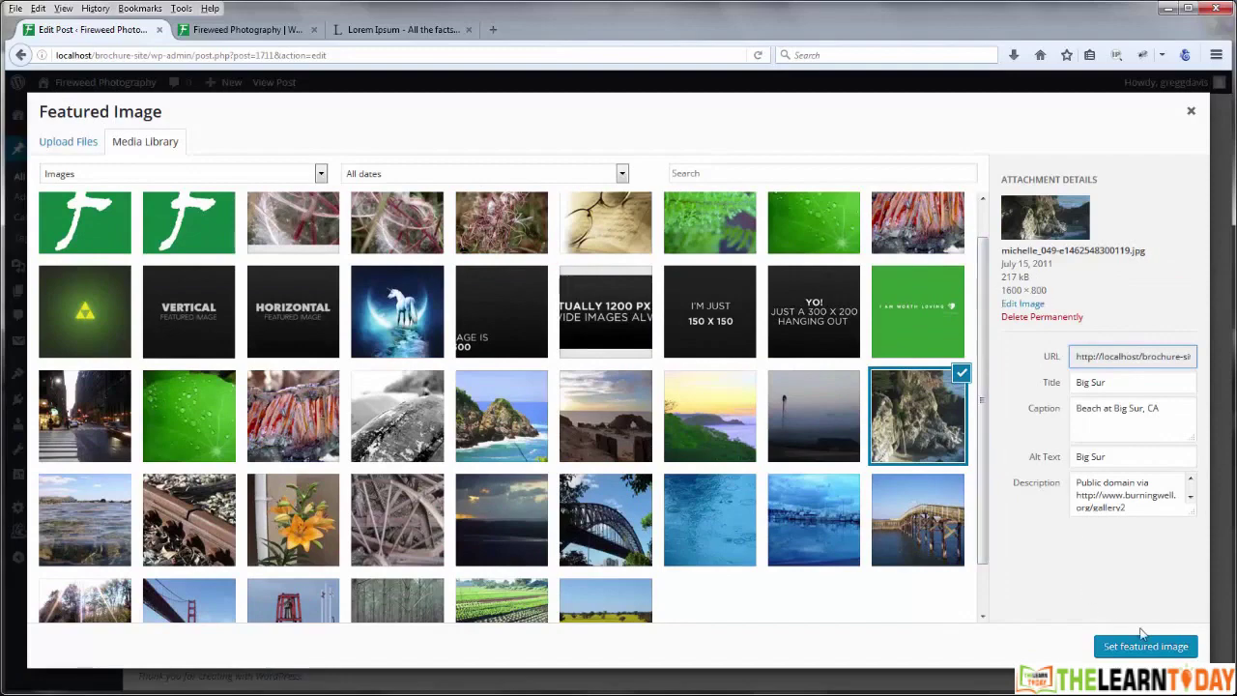
{"action": "left_click", "coordinate": [1156, 653]}
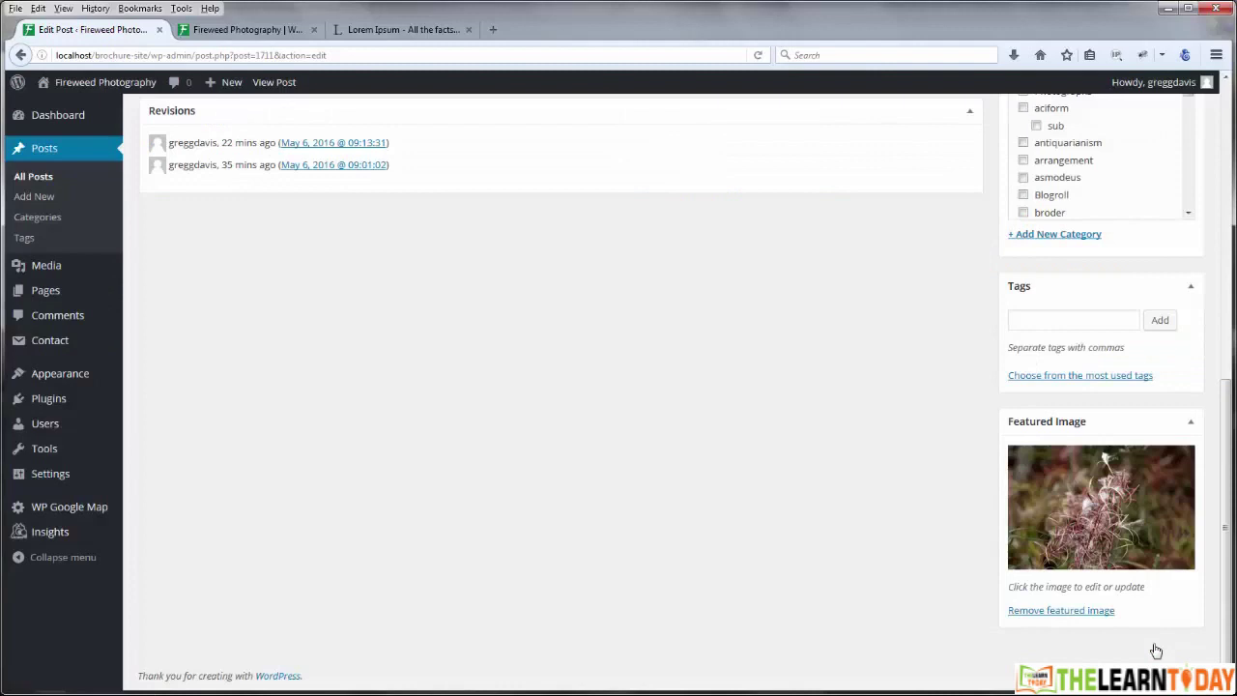
{"action": "left_click_drag", "start_coordinate": [1227, 580], "coordinate": [1226, 311]}
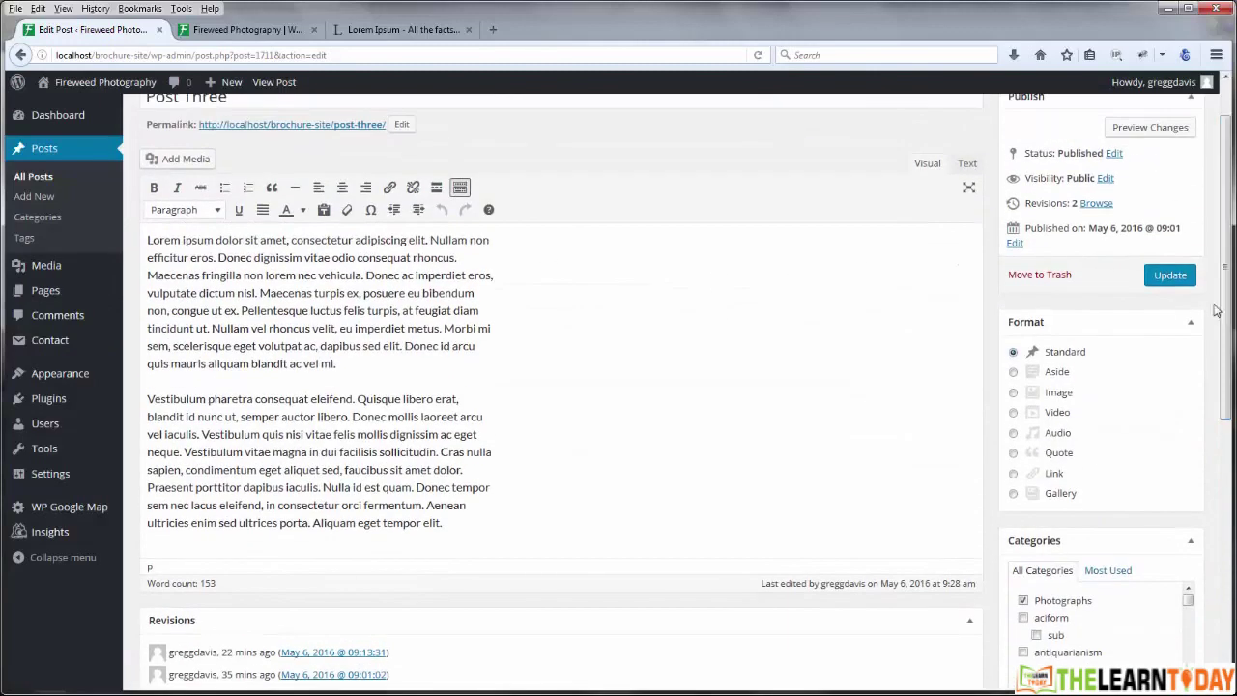
{"action": "left_click", "coordinate": [1172, 278]}
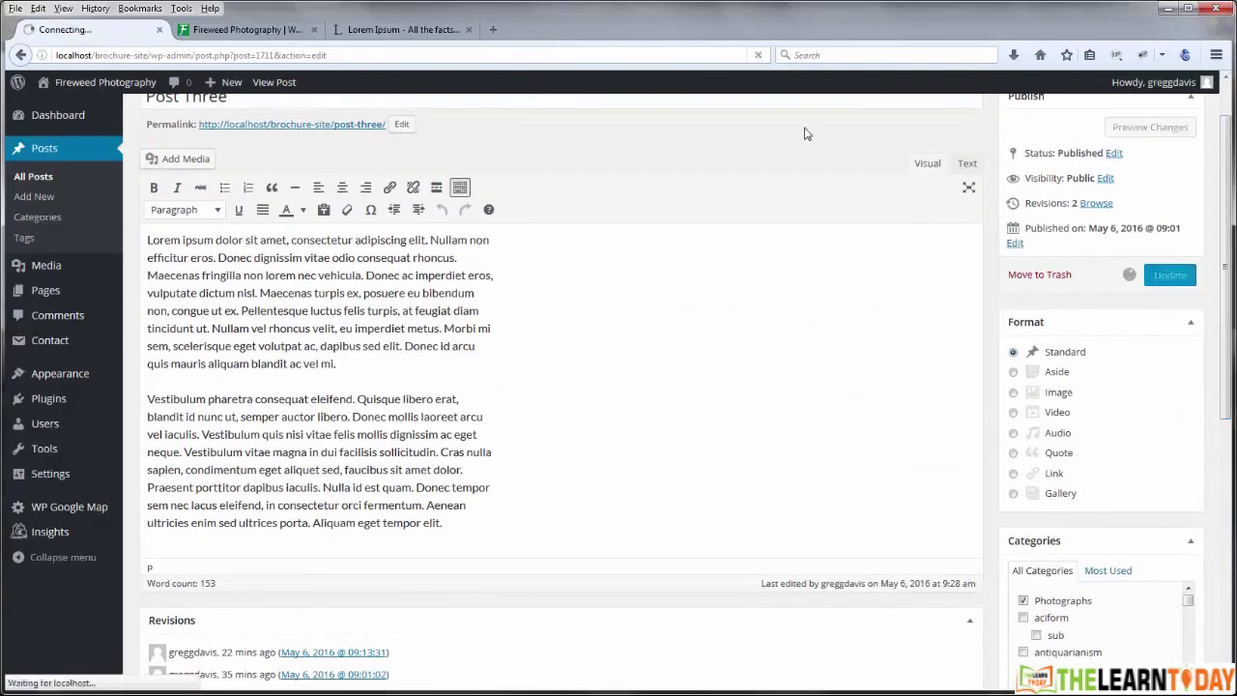
Step: Reload the site's front page and compare Post Three's featured image with the one on Post Two
{"action": "key", "text": "ctrl+Tab"}
{"action": "left_click", "coordinate": [758, 55]}
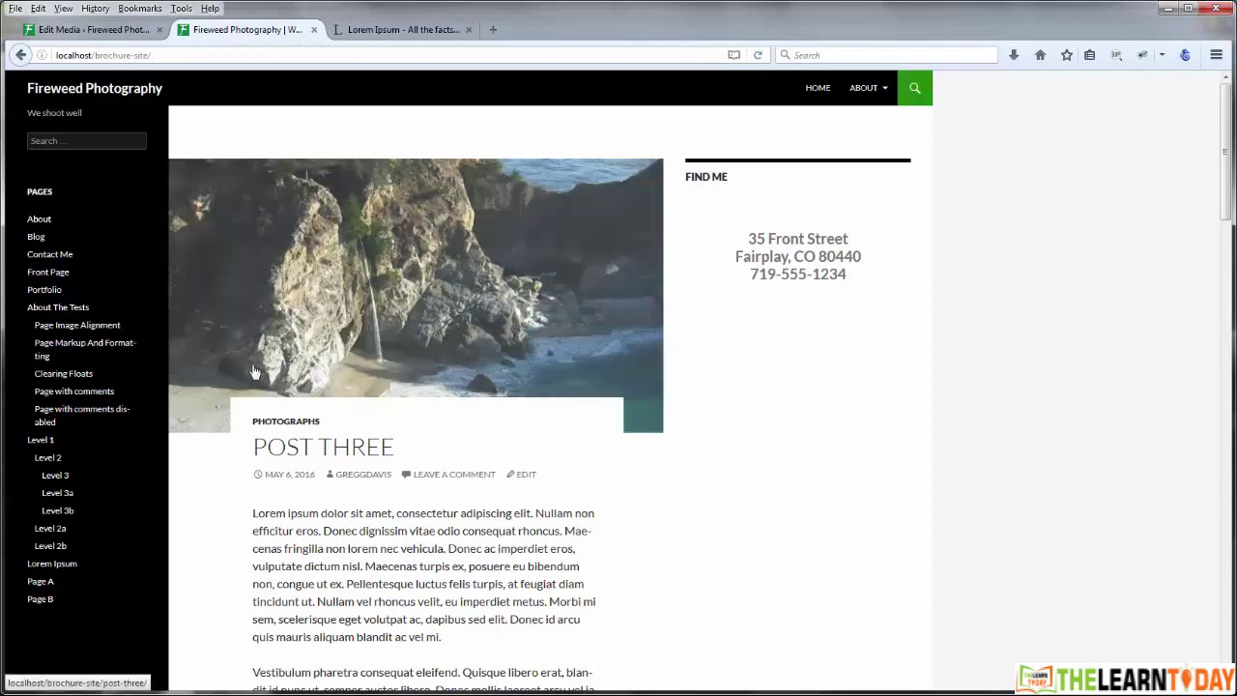
{"action": "scroll", "coordinate": [722, 417], "scroll_direction": "down", "scroll_amount": 5}
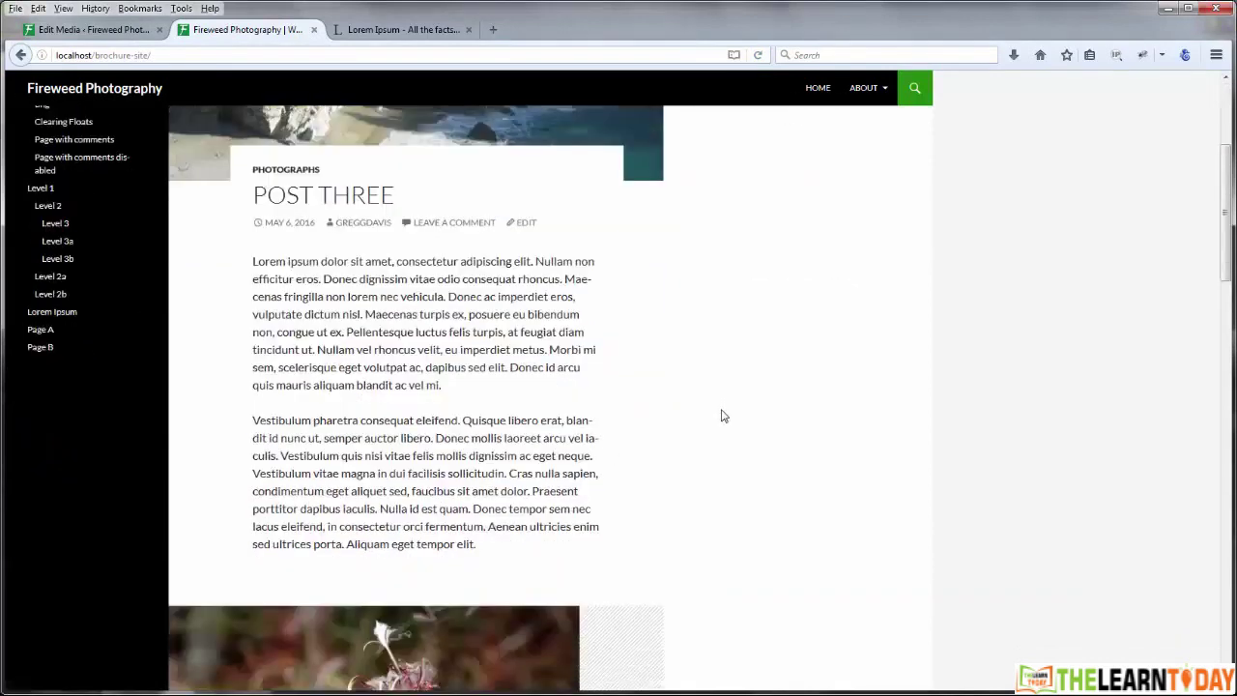
{"action": "scroll", "coordinate": [723, 410], "scroll_direction": "down", "scroll_amount": 1}
{"action": "scroll", "coordinate": [729, 404], "scroll_direction": "down", "scroll_amount": 2}
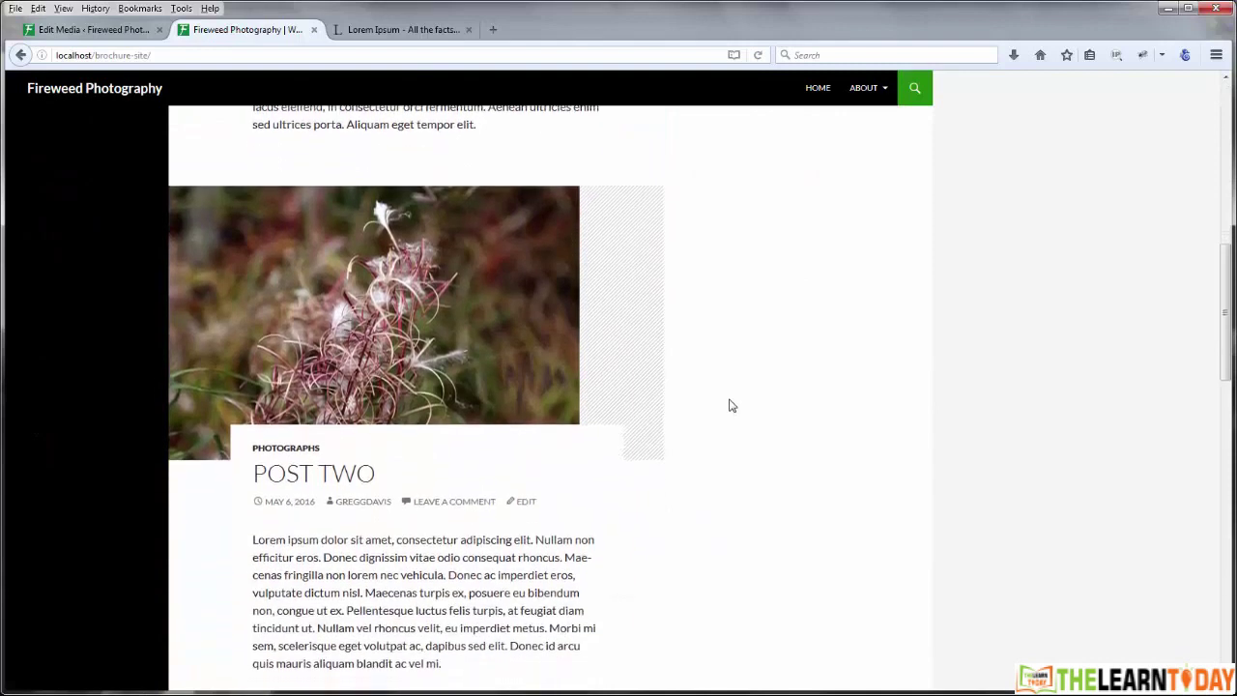
{"action": "scroll", "coordinate": [856, 362], "scroll_direction": "up", "scroll_amount": 8}
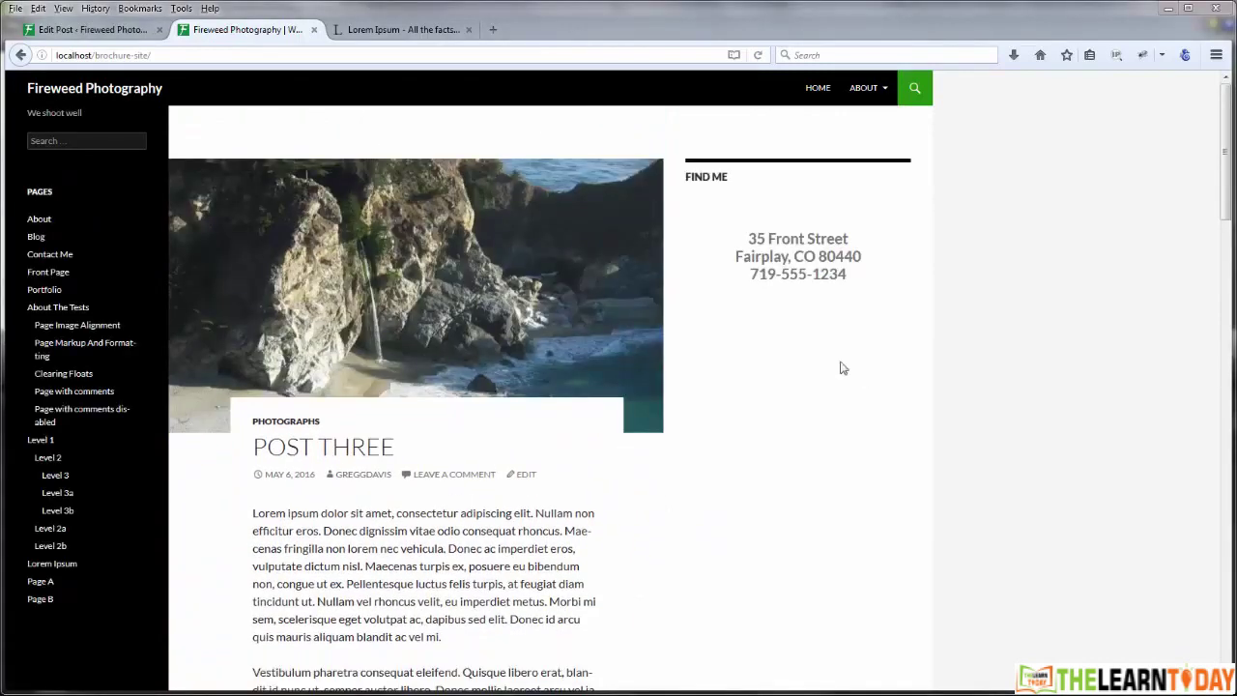
Step: Open the Big Sur image from page 2 of the media library in the image editor and expand the Restore Original Image options
{"action": "left_click", "coordinate": [131, 31]}
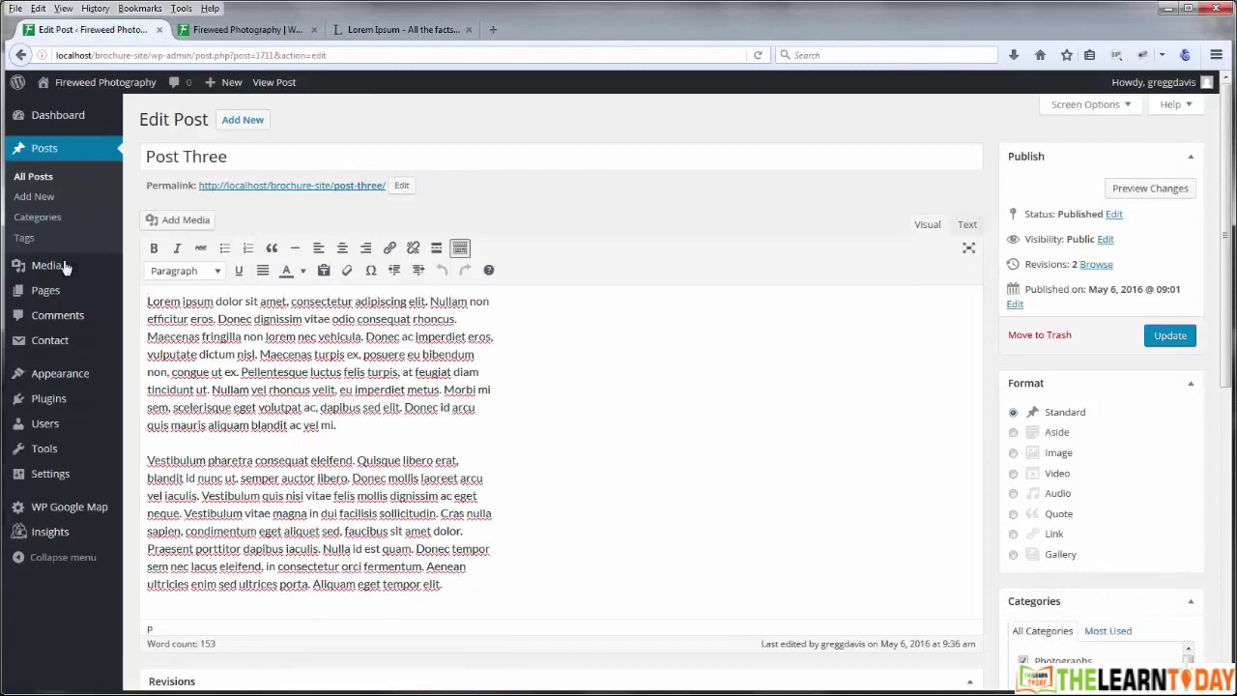
{"action": "left_click", "coordinate": [149, 268]}
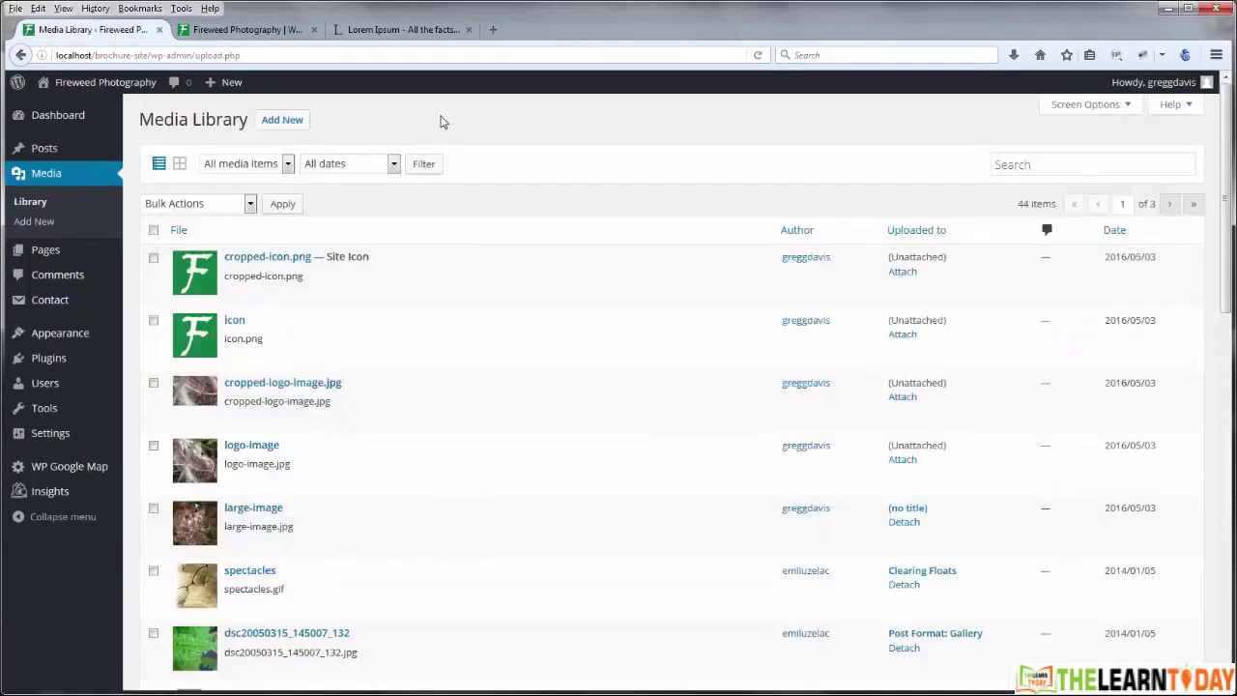
{"action": "left_click_drag", "start_coordinate": [1228, 219], "coordinate": [1228, 572]}
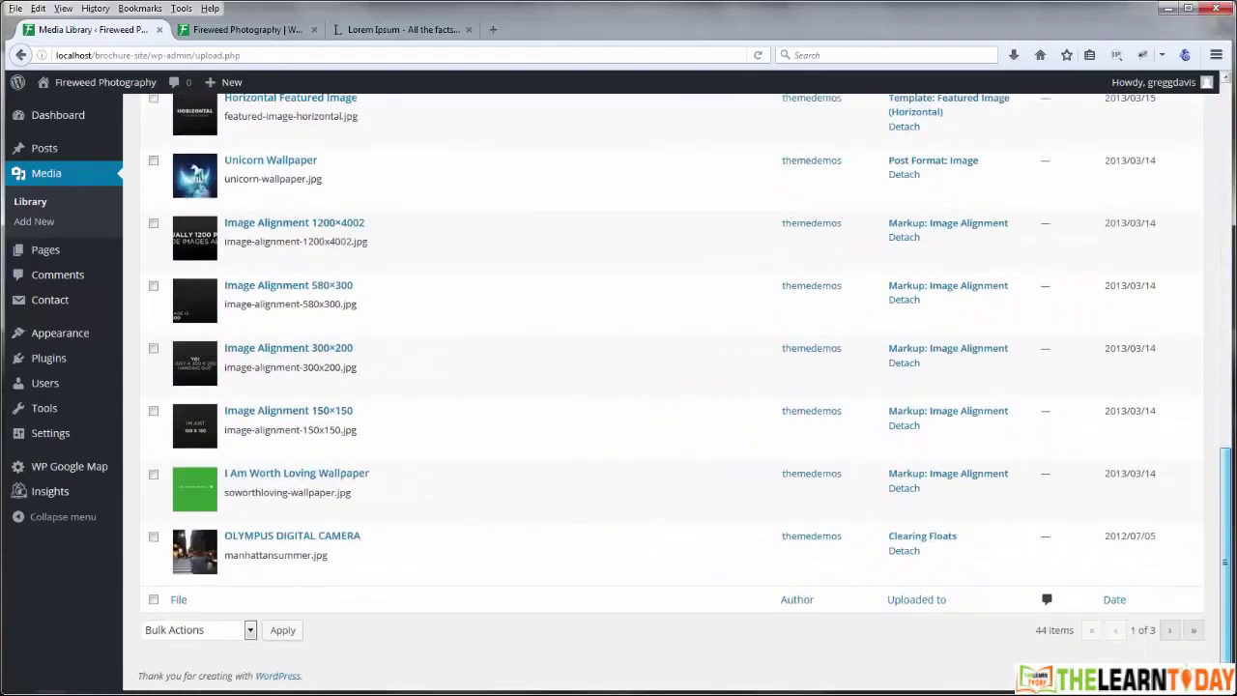
{"action": "left_click", "coordinate": [1169, 630]}
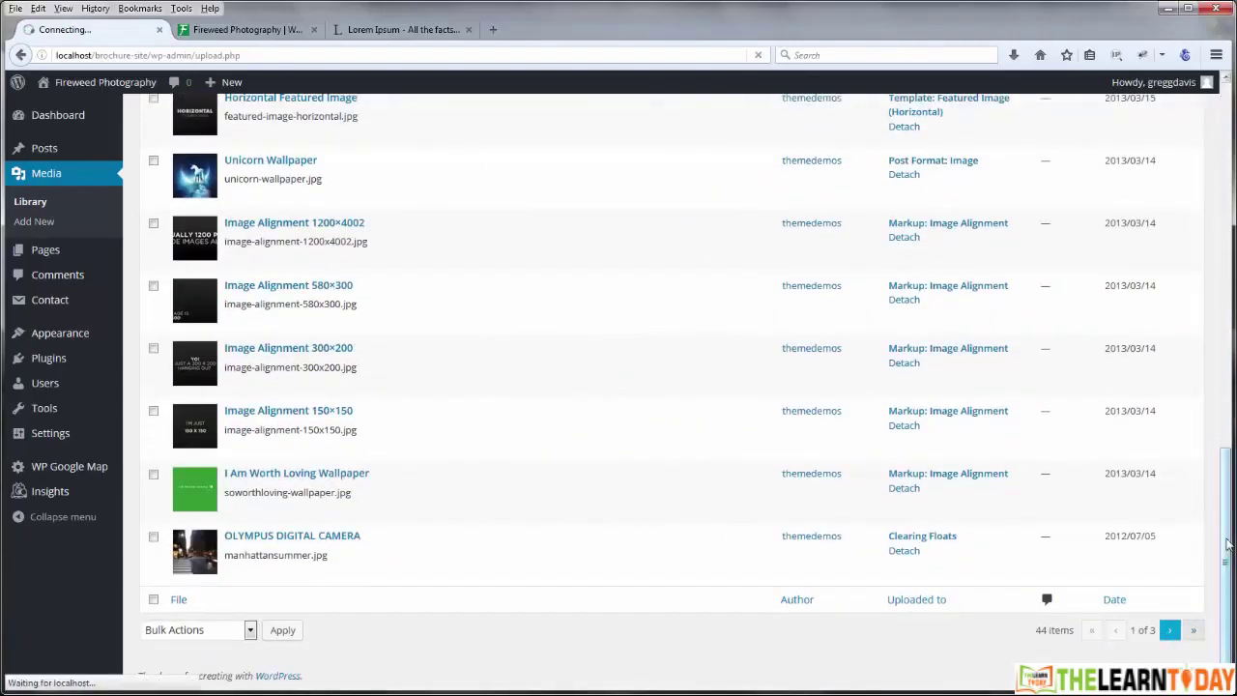
{"action": "scroll", "coordinate": [420, 382], "scroll_direction": "down", "scroll_amount": 1}
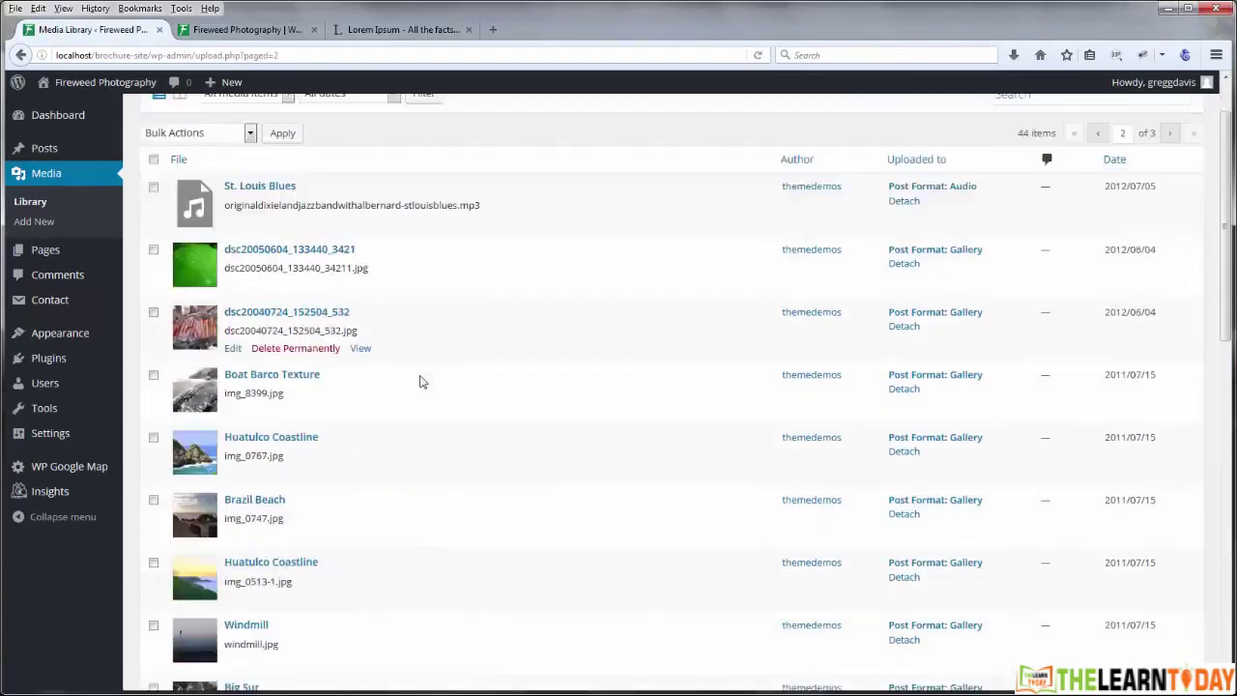
{"action": "scroll", "coordinate": [419, 380], "scroll_direction": "down", "scroll_amount": 5}
{"action": "left_click", "coordinate": [248, 338]}
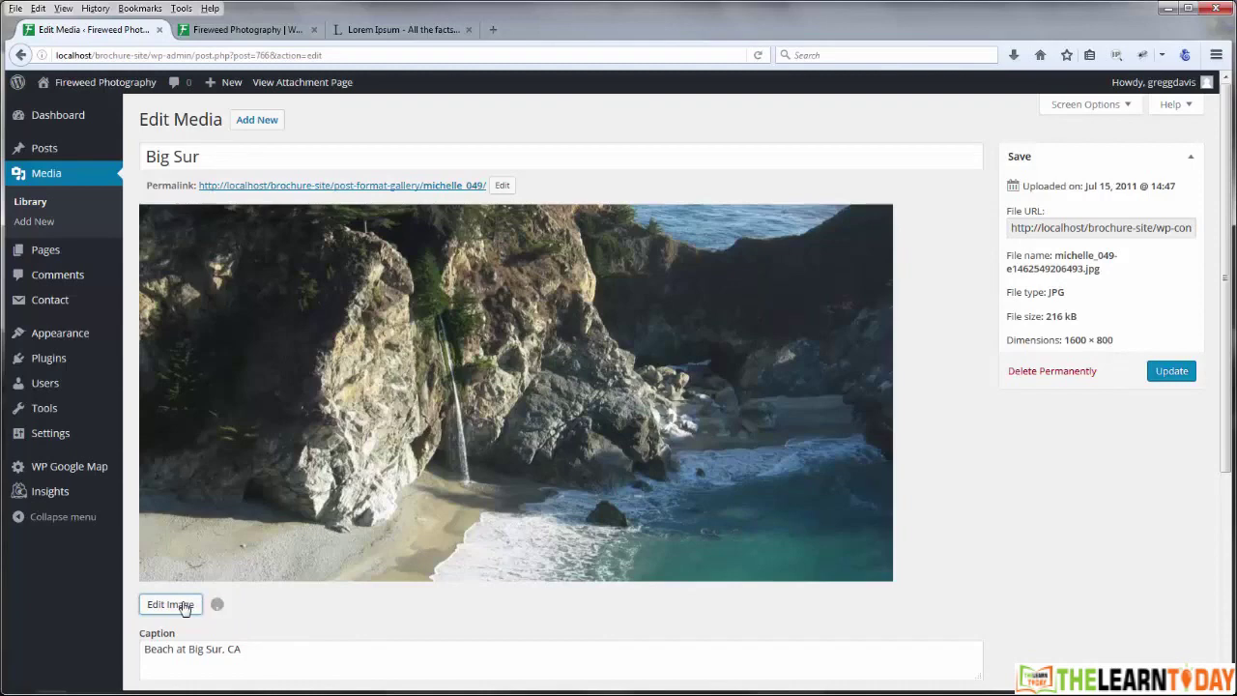
{"action": "left_click", "coordinate": [184, 606]}
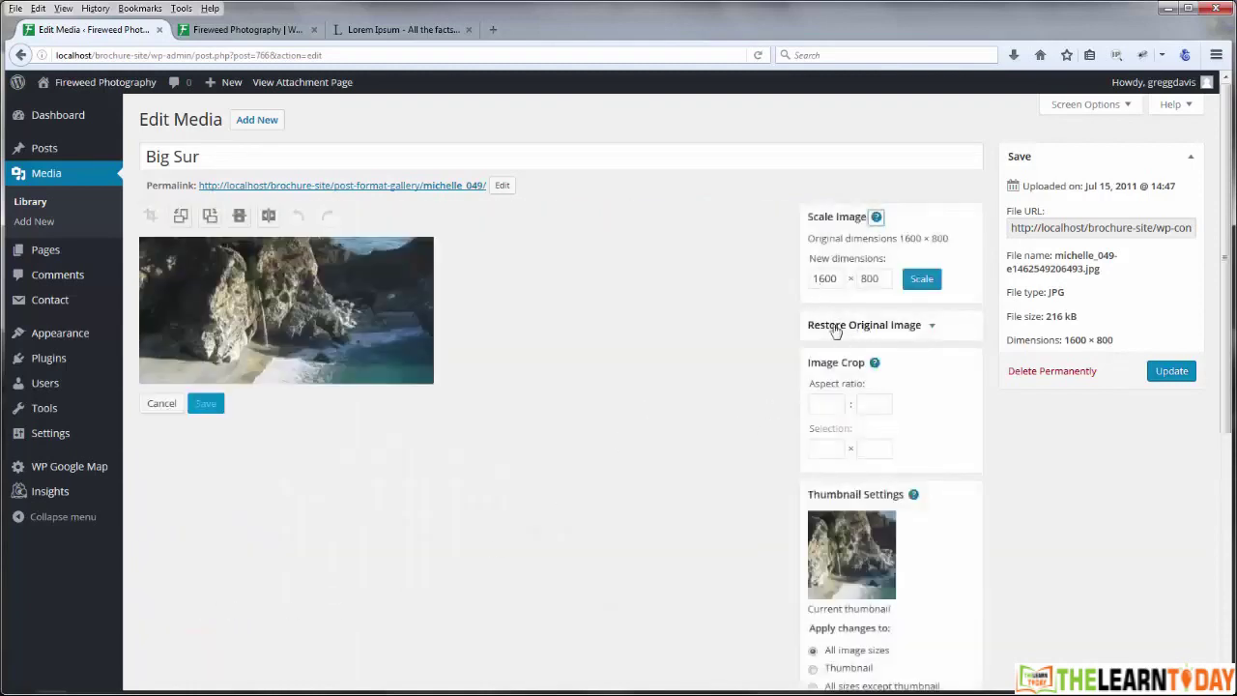
{"action": "left_click", "coordinate": [931, 327]}
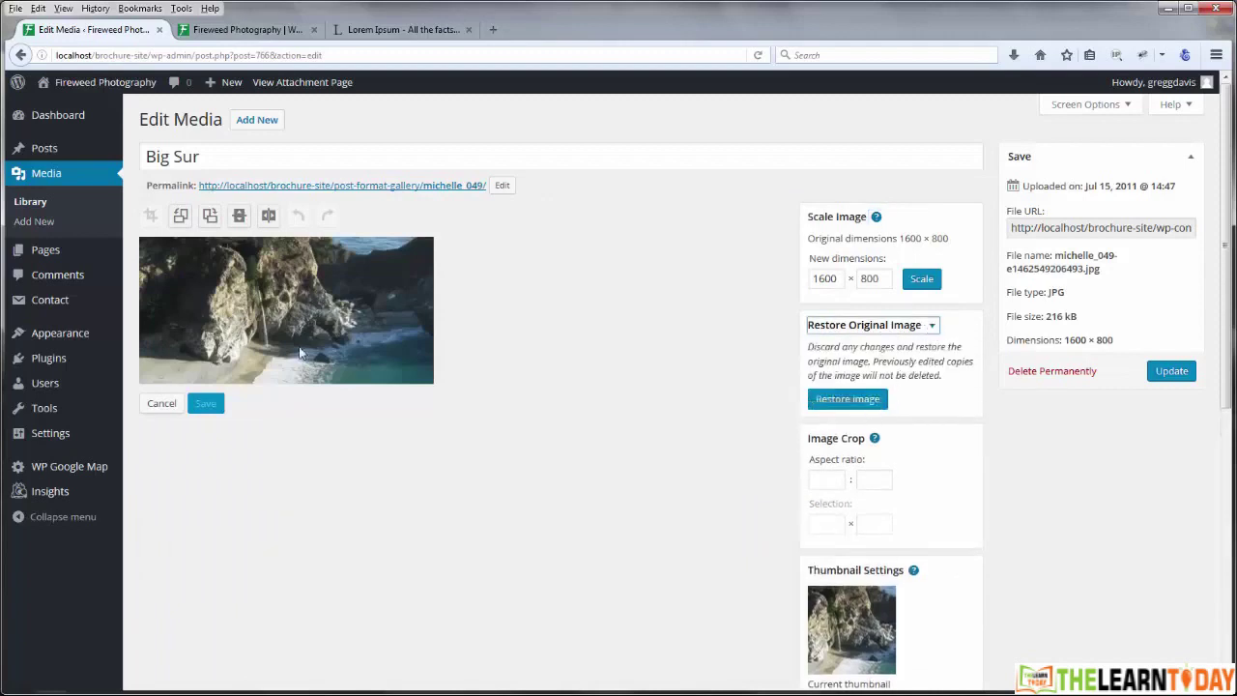
Step: Restore the original Big Sur image, update the media file and check Post Three's featured image on the reloaded front page
{"action": "left_click", "coordinate": [840, 401]}
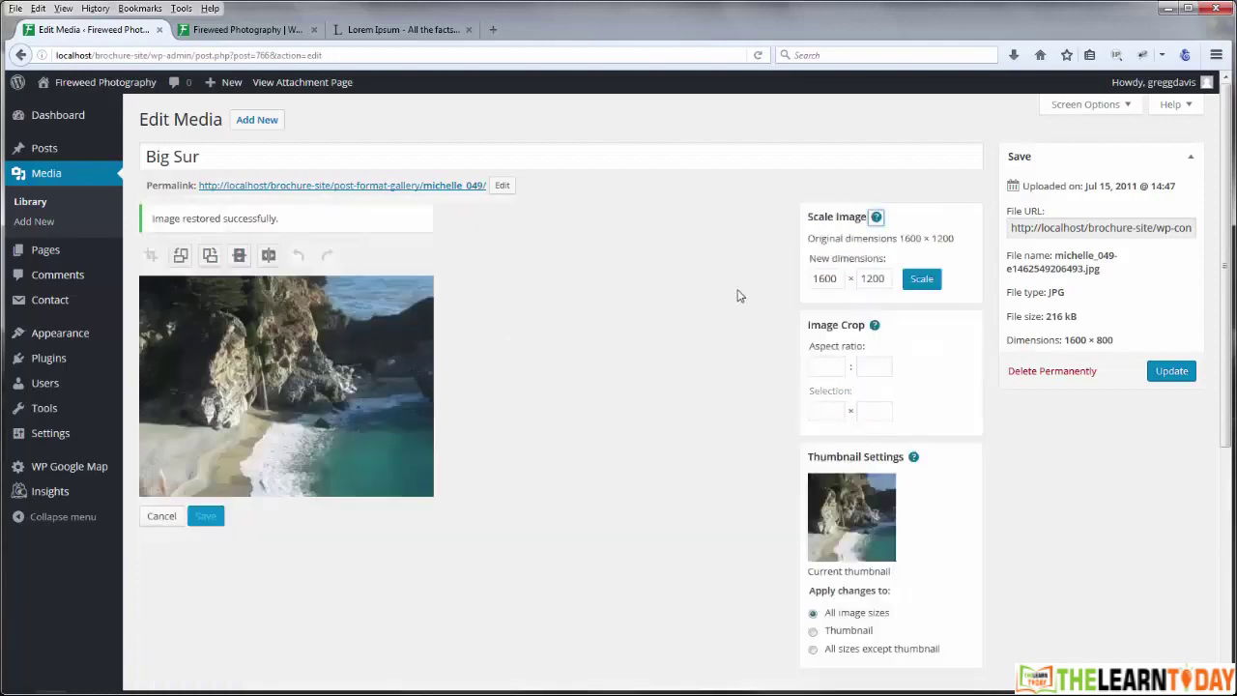
{"action": "left_click", "coordinate": [1168, 375]}
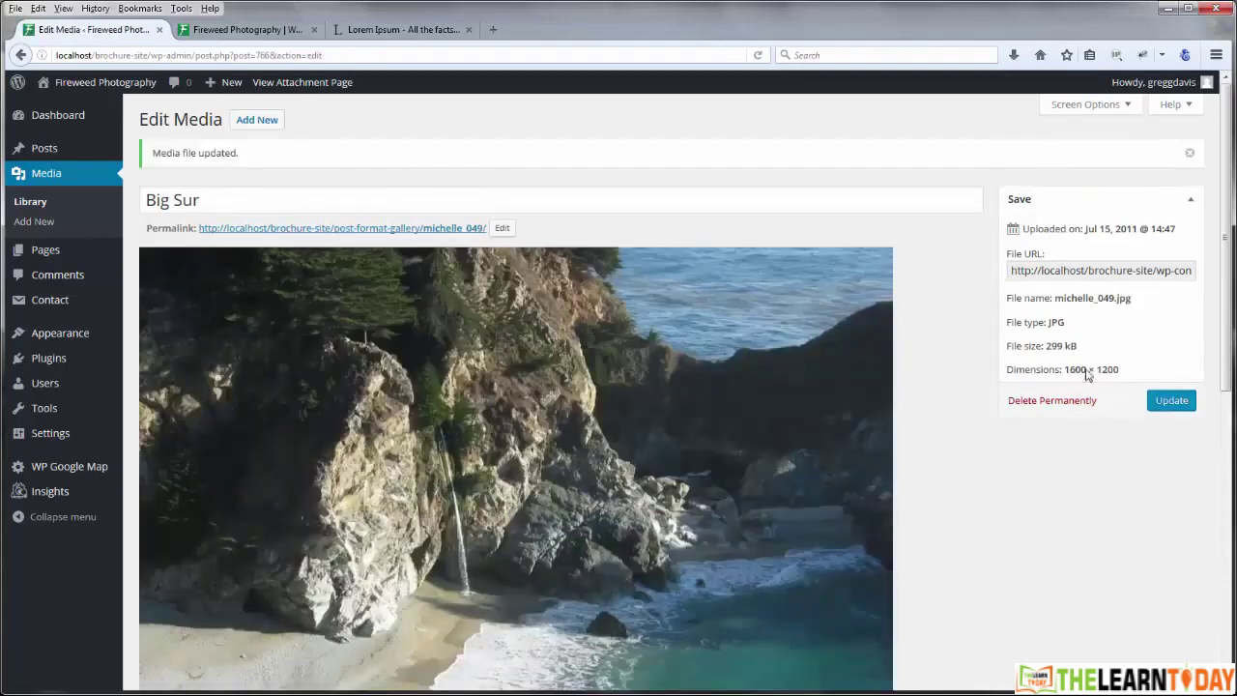
{"action": "left_click", "coordinate": [241, 31]}
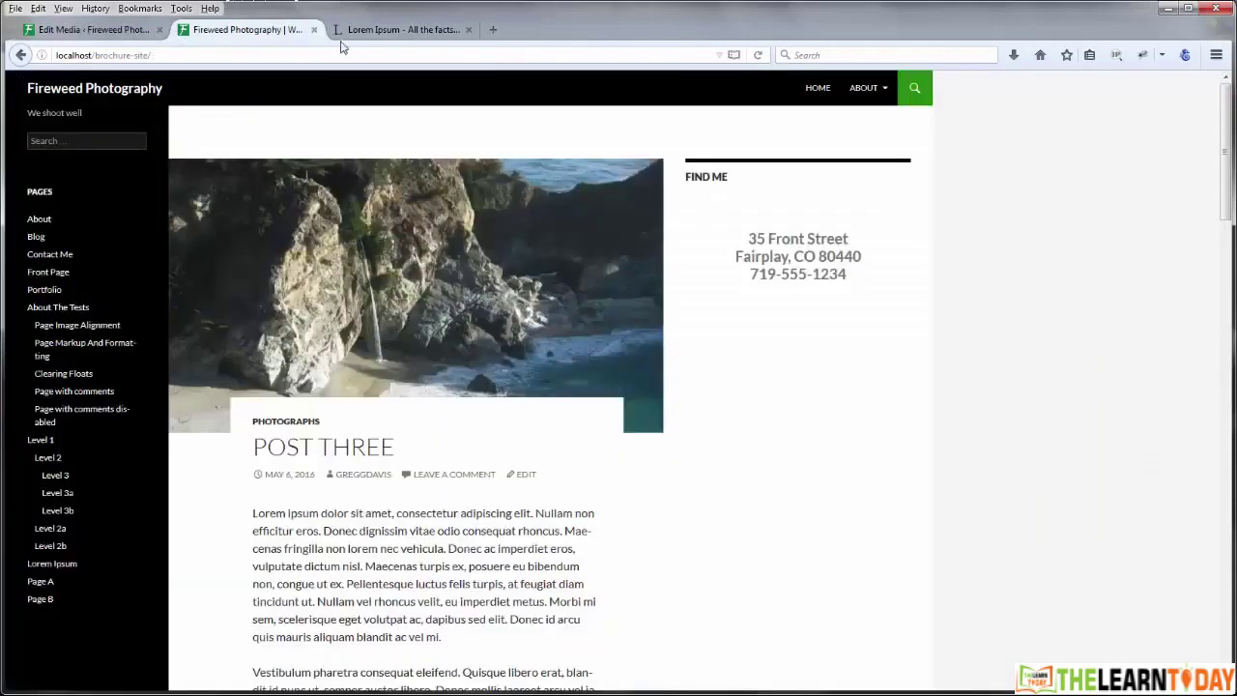
{"action": "left_click", "coordinate": [759, 56]}
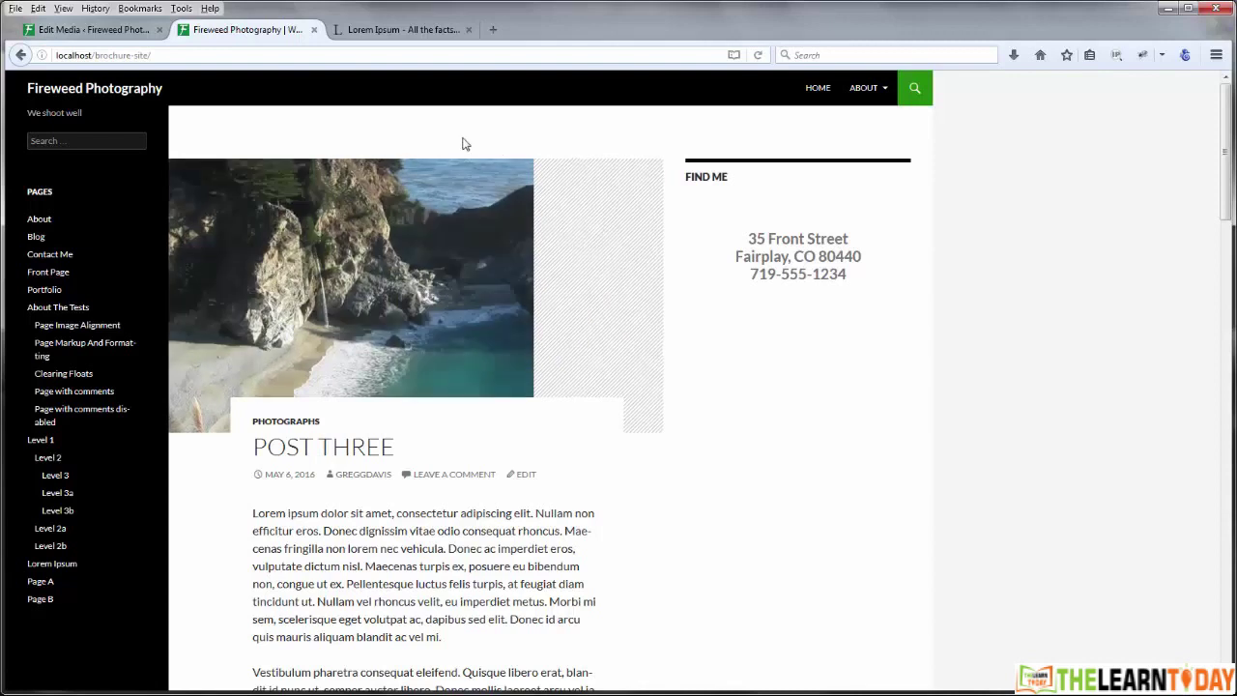
Step: Reopen the Big Sur image in the image editor and draw a full-width crop selection of about 1600 × 776 from its upper edge
{"action": "left_click", "coordinate": [117, 31]}
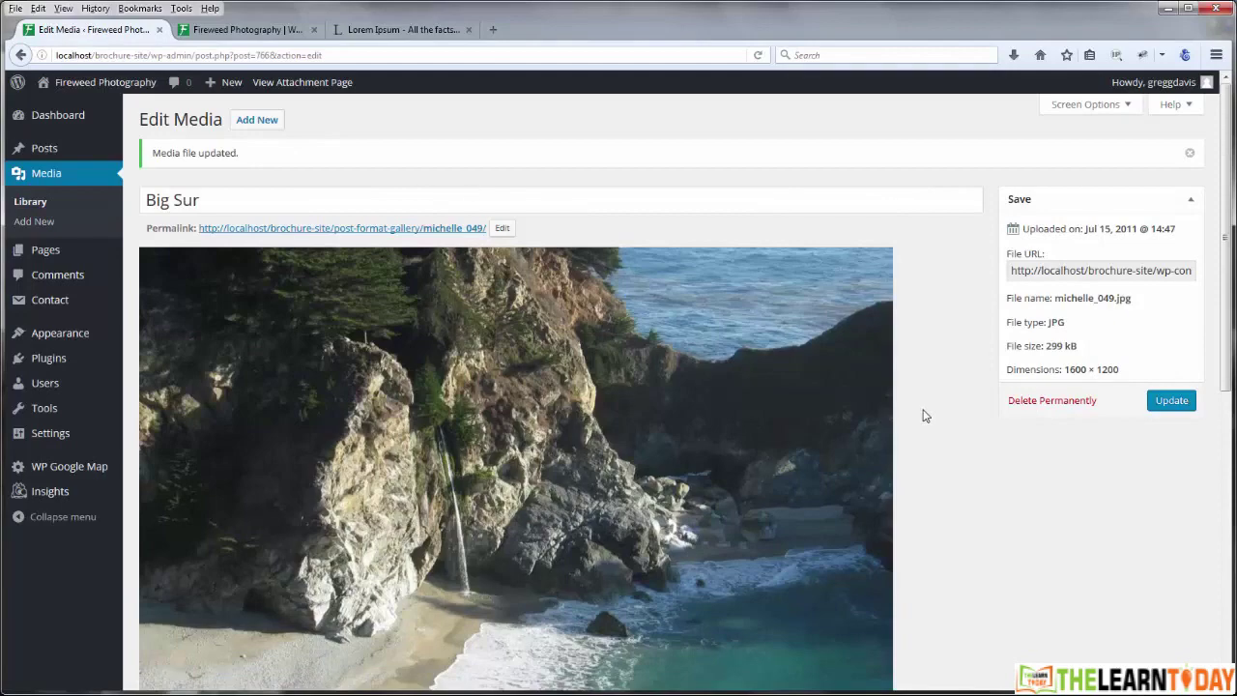
{"action": "scroll", "coordinate": [921, 419], "scroll_direction": "down", "scroll_amount": 5}
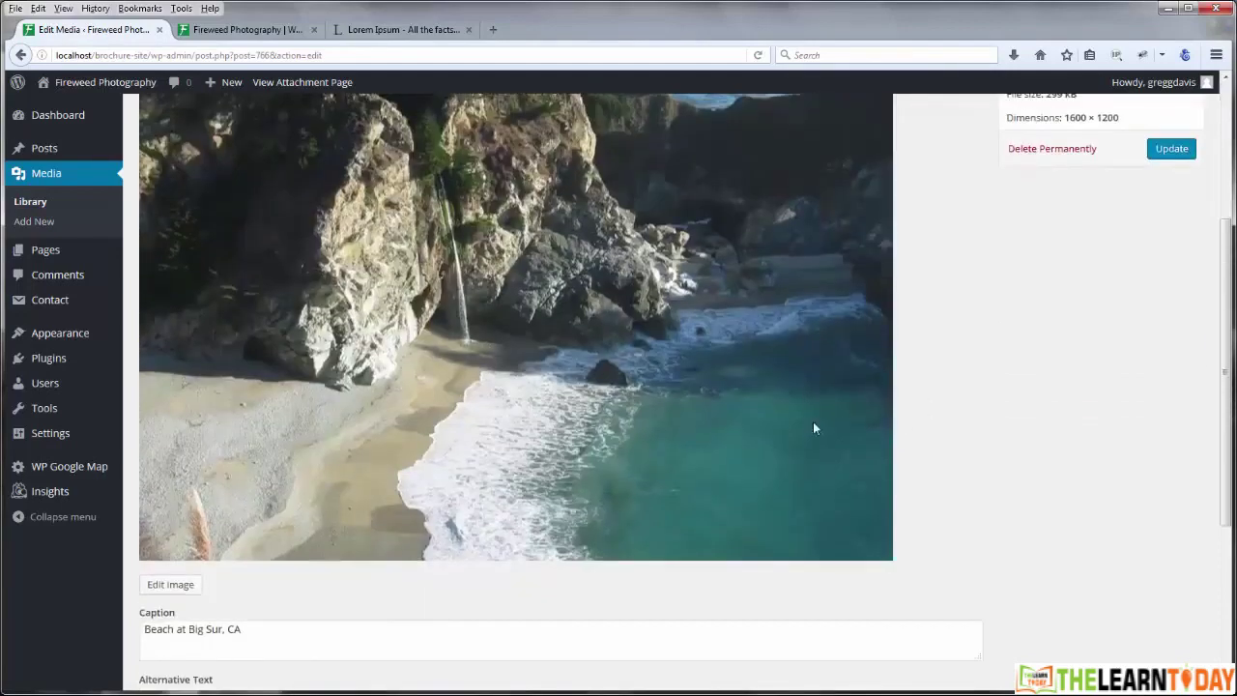
{"action": "left_click", "coordinate": [183, 586]}
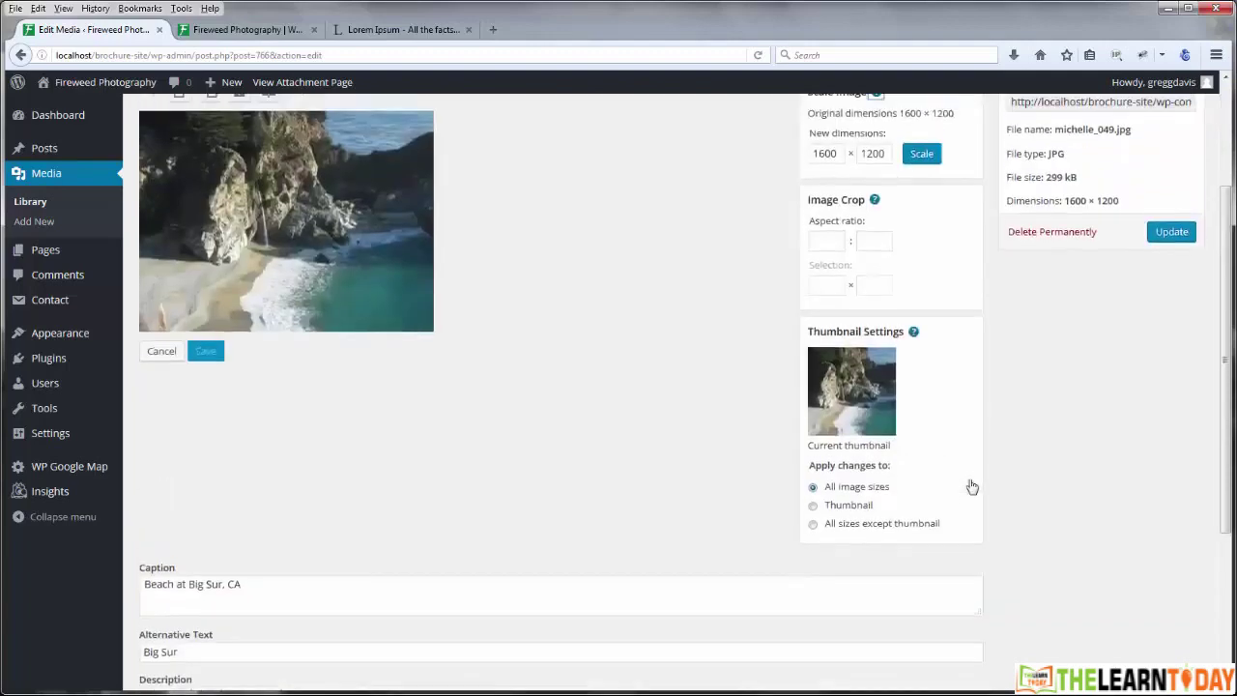
{"action": "scroll", "coordinate": [969, 486], "scroll_direction": "up", "scroll_amount": 5}
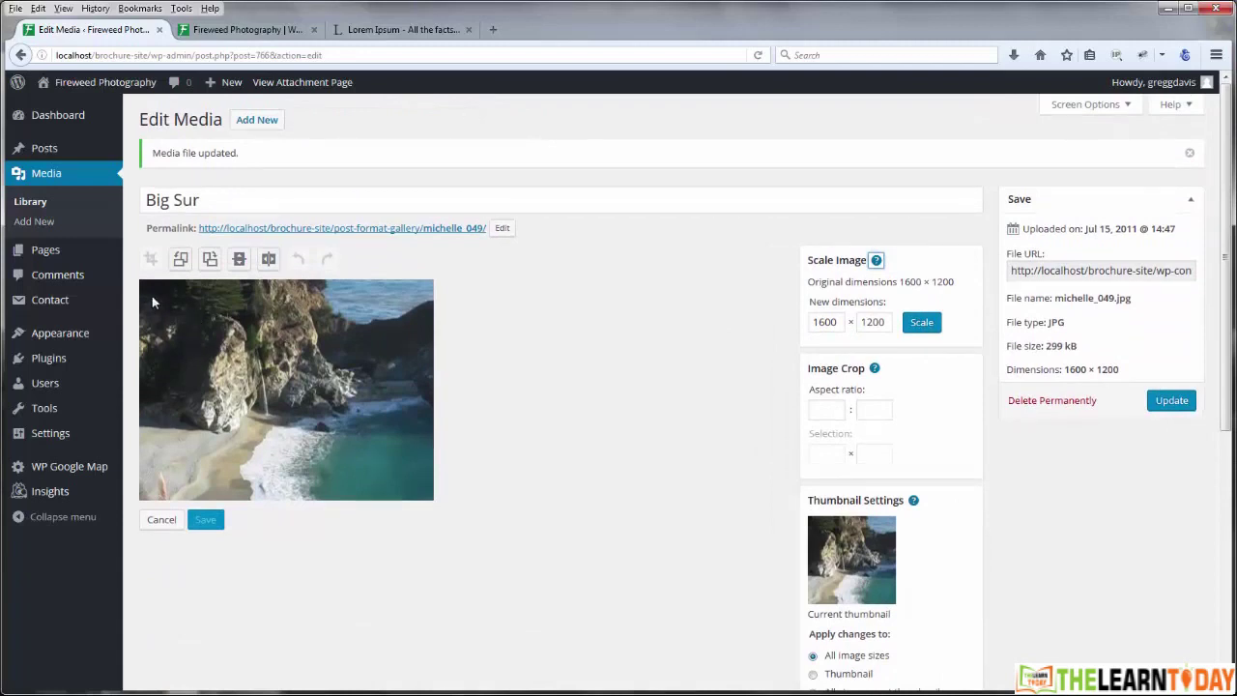
{"action": "left_click_drag", "start_coordinate": [152, 295], "coordinate": [385, 416]}
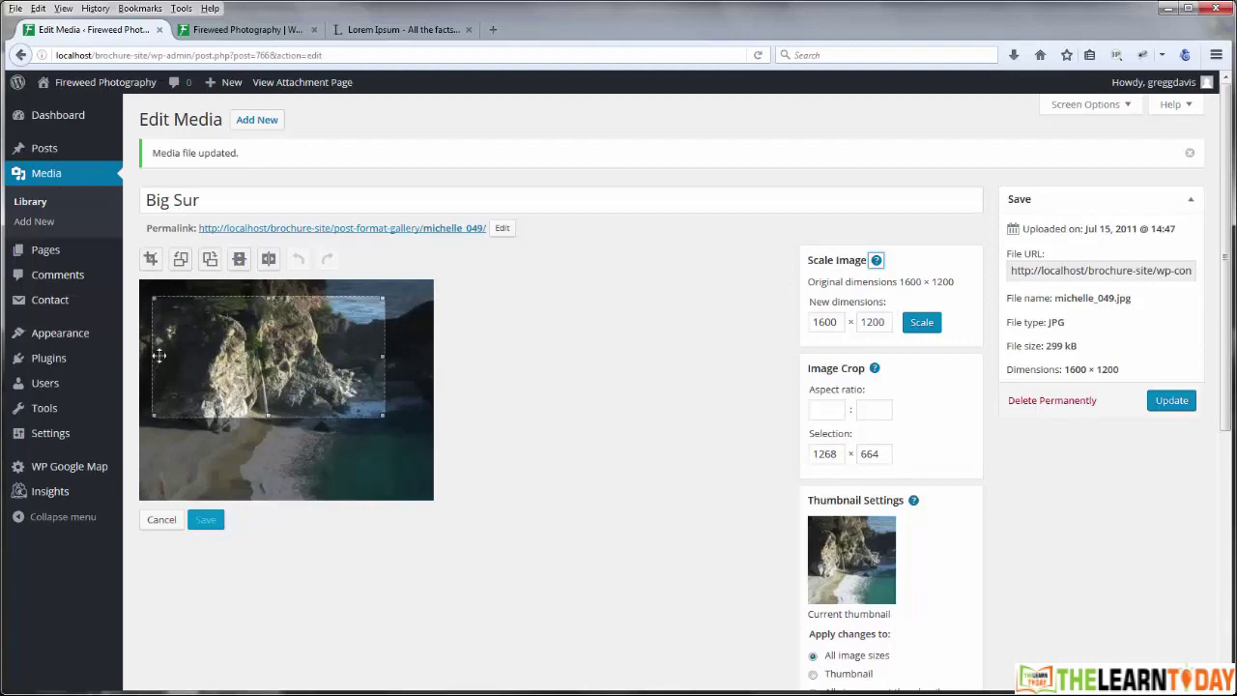
{"action": "left_click_drag", "start_coordinate": [214, 348], "coordinate": [199, 329]}
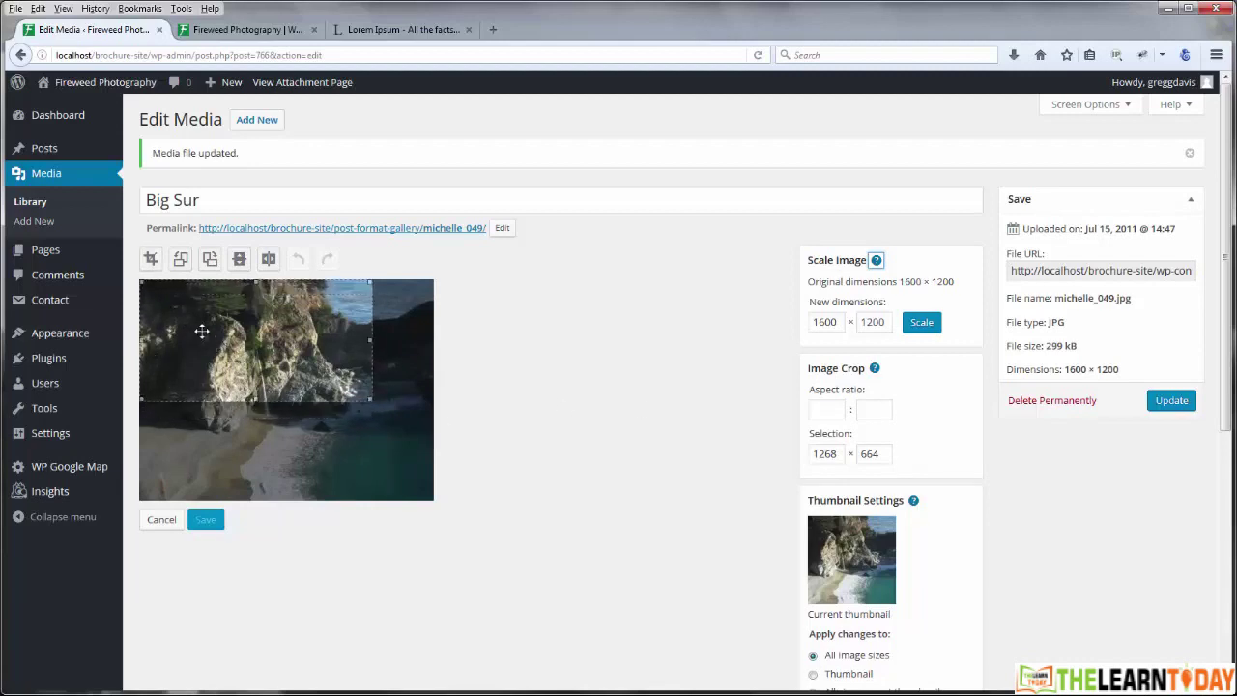
{"action": "left_click_drag", "start_coordinate": [368, 397], "coordinate": [451, 426]}
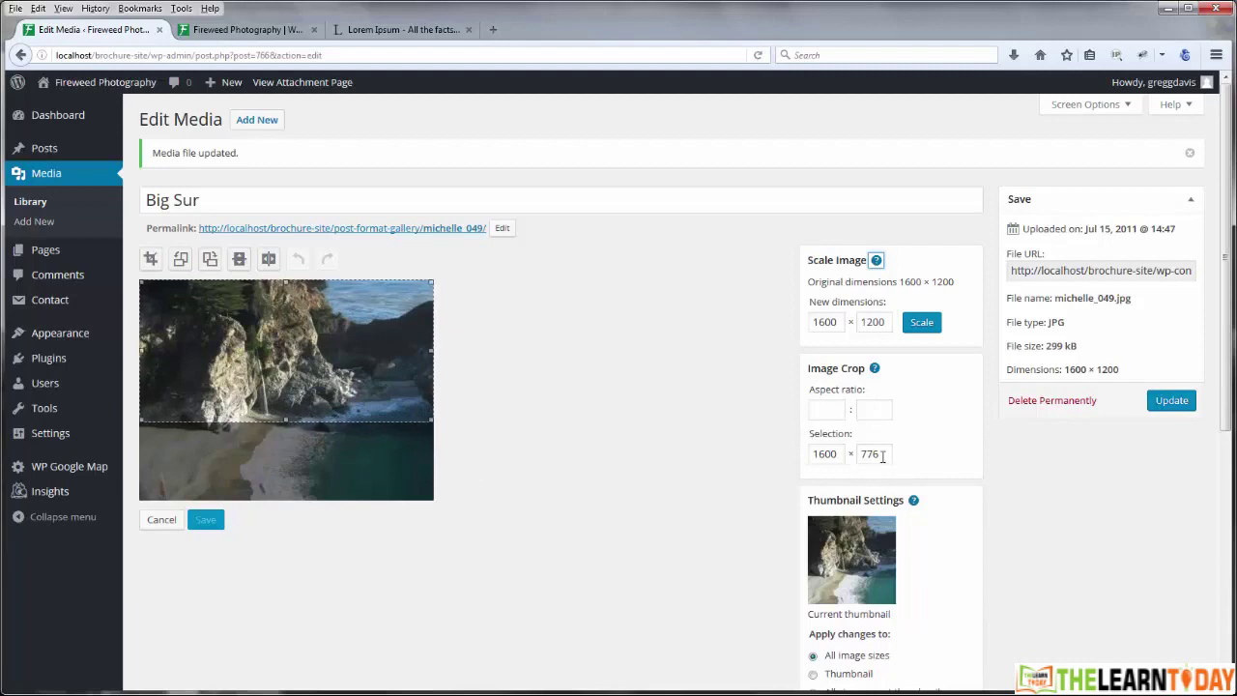
Step: Set the crop aspect ratio to 2:1 and reposition the 1600 × 800 selection slightly below the Big Sur image's upper edge
{"action": "left_click", "coordinate": [832, 412]}
{"action": "type", "text": "2"}
{"action": "left_click", "coordinate": [873, 410]}
{"action": "type", "text": "1"}
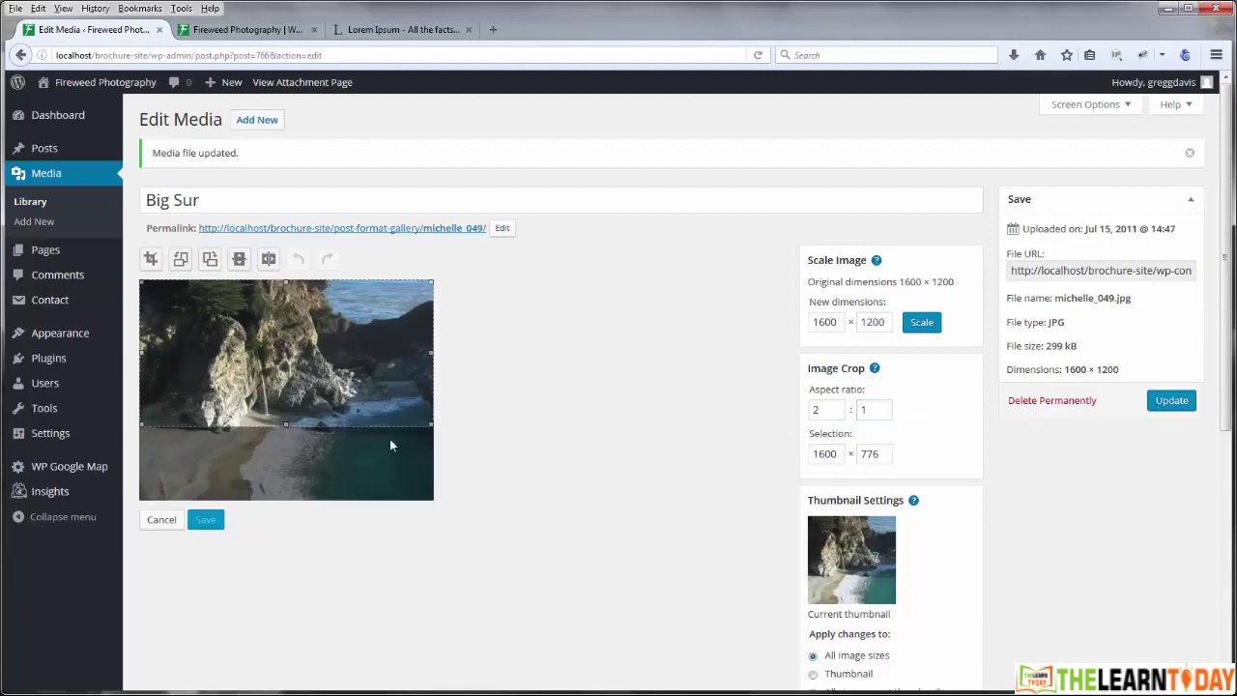
{"action": "mouse_move", "coordinate": [346, 391]}
{"action": "left_mouse_down"}
{"action": "mouse_move", "coordinate": [350, 403]}
{"action": "mouse_move", "coordinate": [355, 384]}
{"action": "left_mouse_up"}
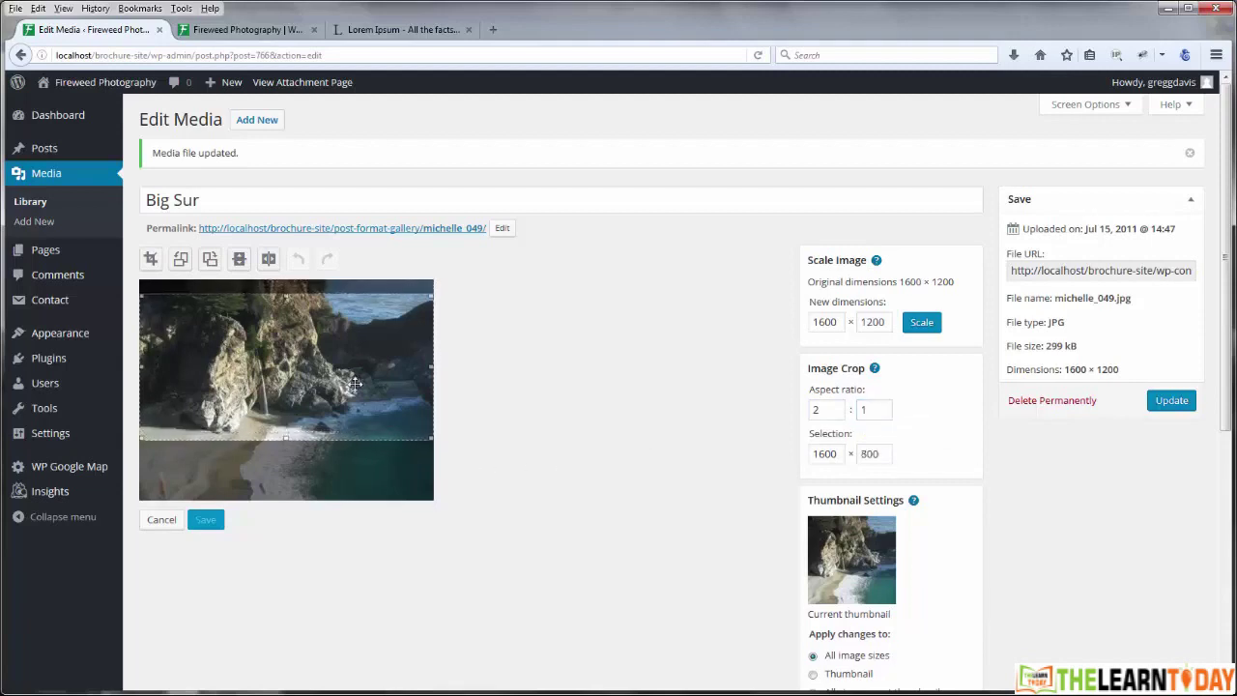
{"action": "left_click_drag", "start_coordinate": [355, 384], "coordinate": [359, 390]}
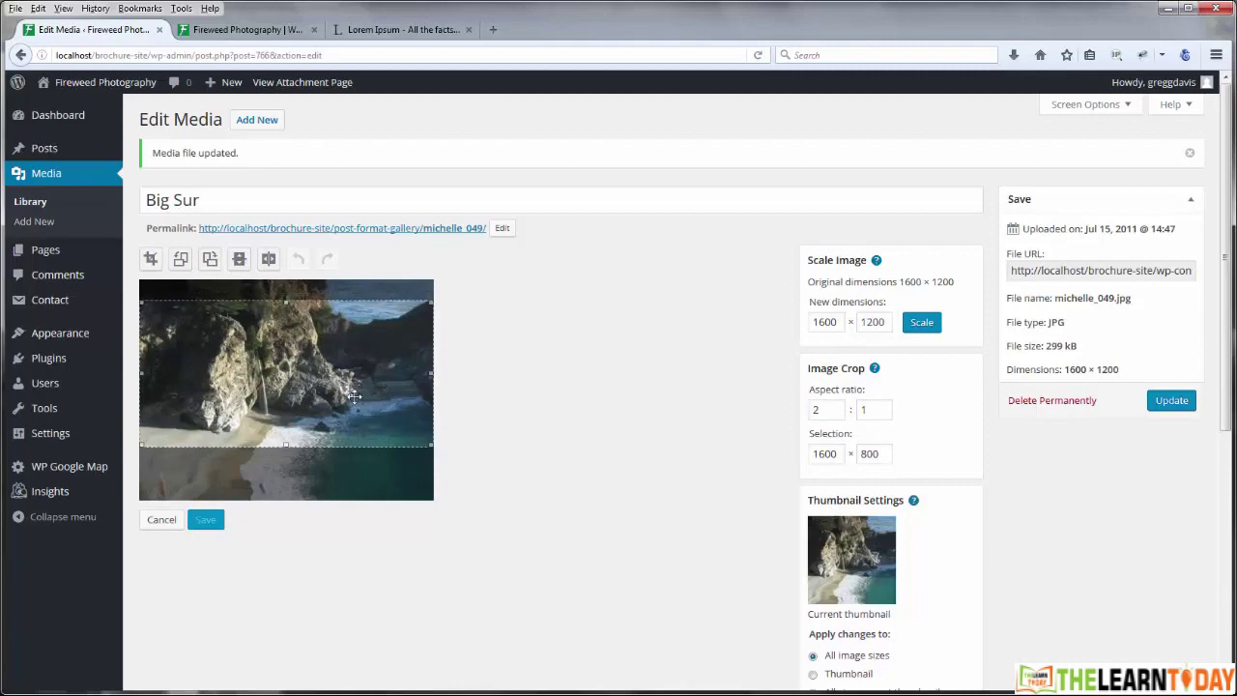
Step: Crop the Big Sur image to the selection, save the edited image and update the media file
{"action": "left_click", "coordinate": [151, 262]}
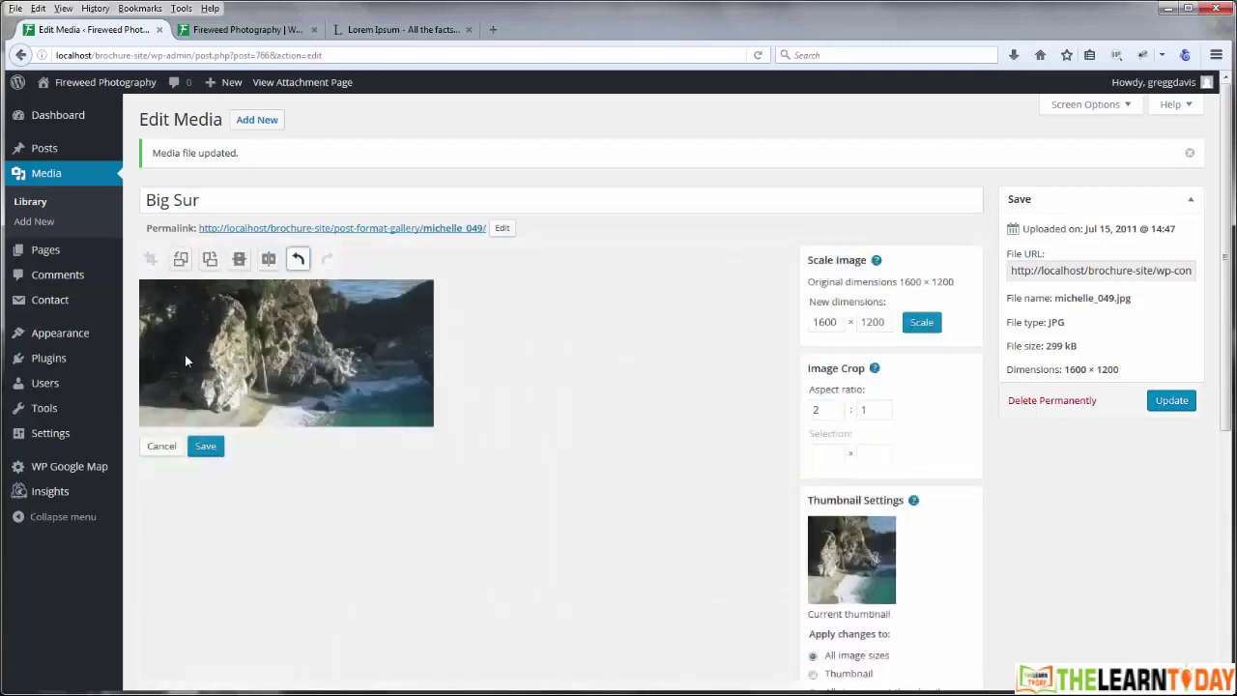
{"action": "left_click", "coordinate": [205, 446]}
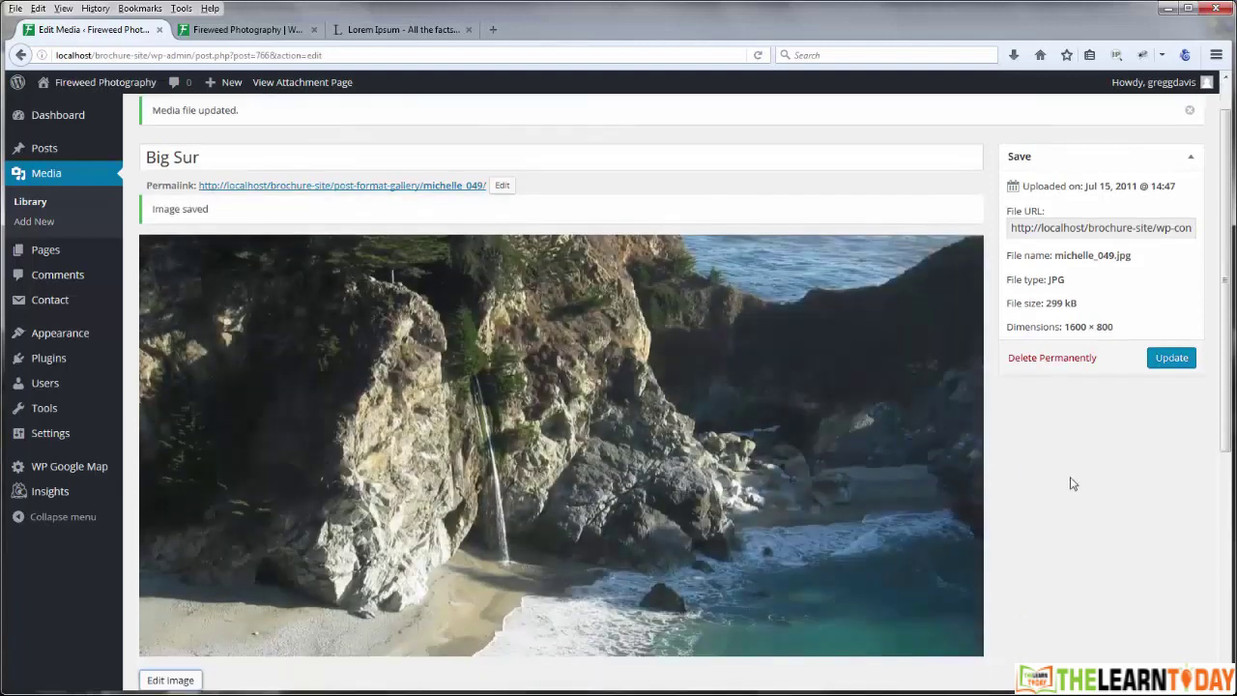
{"action": "scroll", "coordinate": [1074, 483], "scroll_direction": "down", "scroll_amount": 5}
{"action": "scroll", "coordinate": [1078, 485], "scroll_direction": "up", "scroll_amount": 3}
{"action": "scroll", "coordinate": [1078, 484], "scroll_direction": "up", "scroll_amount": 3}
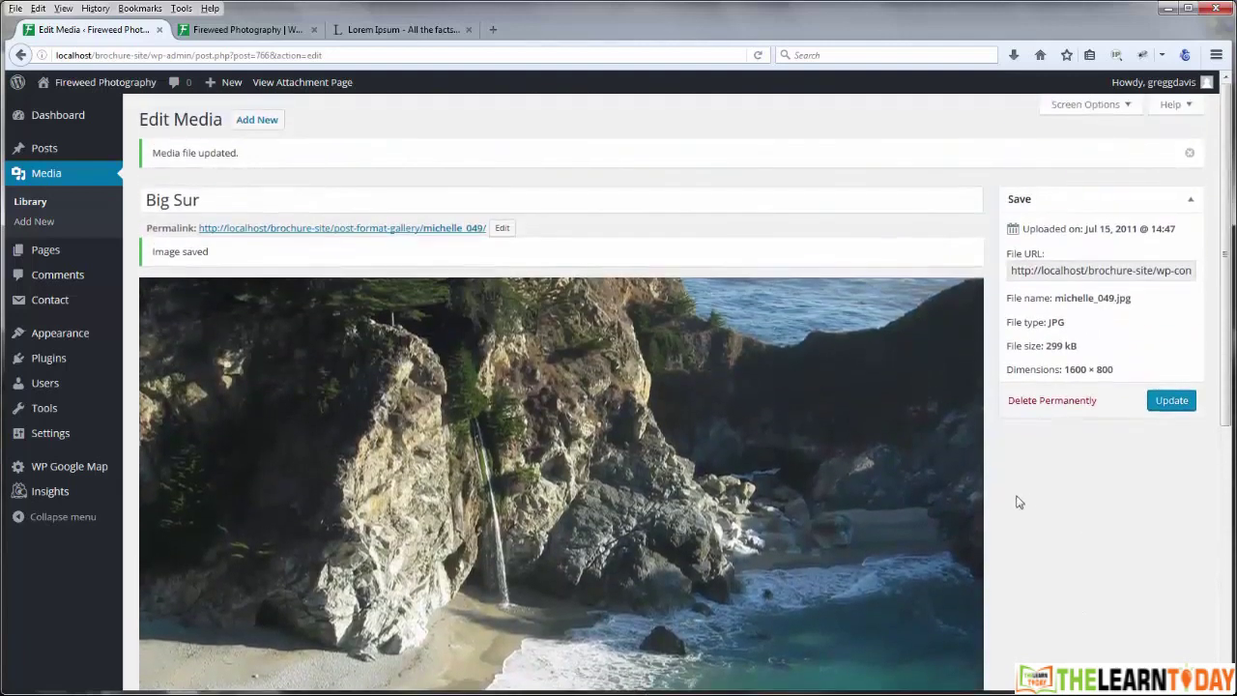
{"action": "left_click", "coordinate": [1172, 400]}
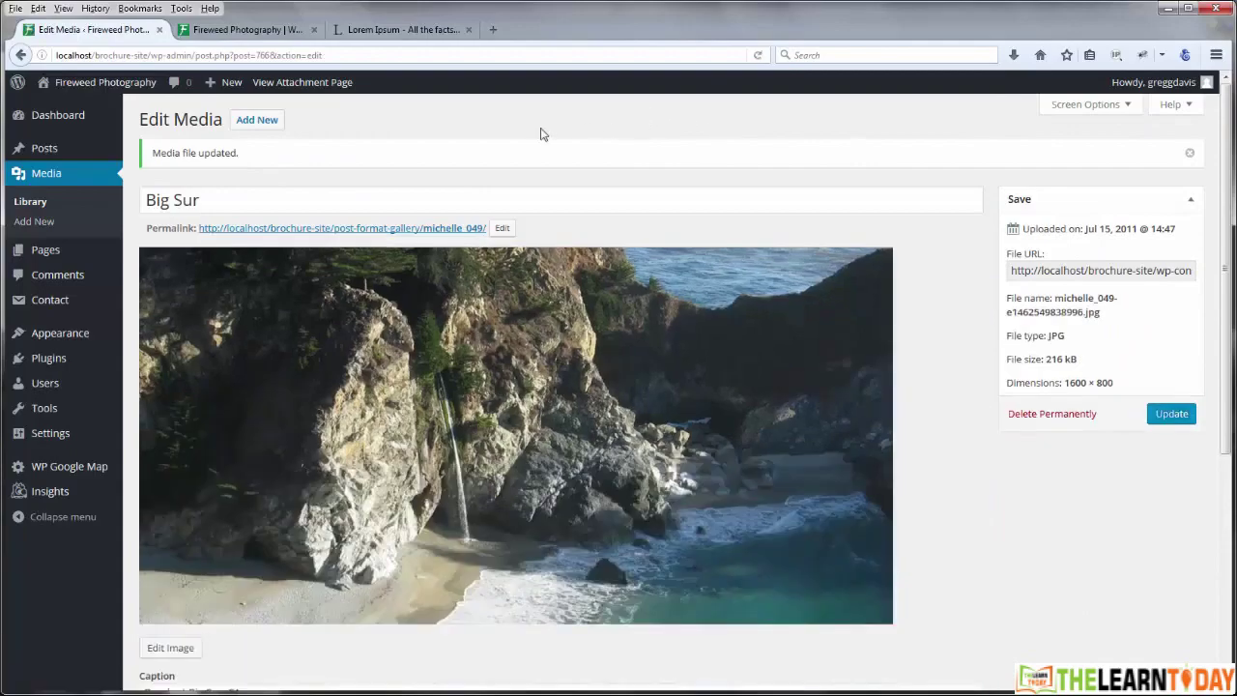
Step: Reload the site's front page and examine how the featured images of Post Three, Post Two and Post One fill the image area
{"action": "left_click", "coordinate": [247, 29]}
{"action": "left_click", "coordinate": [759, 56]}
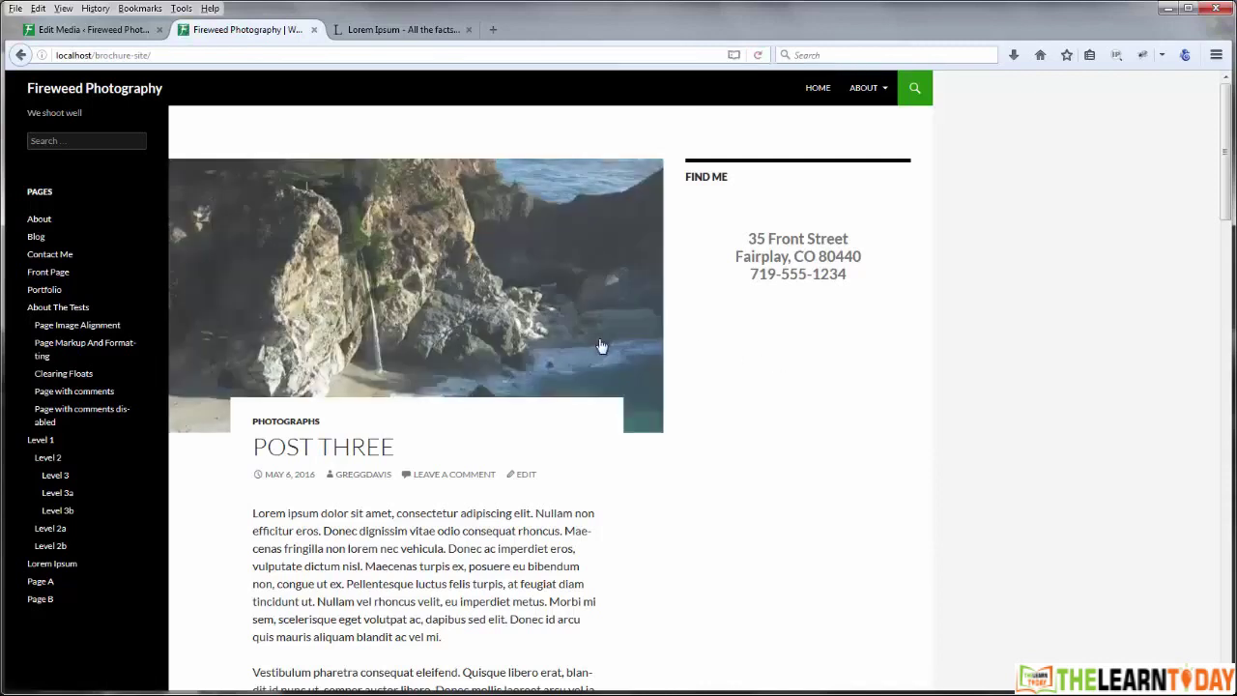
{"action": "scroll", "coordinate": [920, 382], "scroll_direction": "down", "scroll_amount": 5}
{"action": "scroll", "coordinate": [921, 384], "scroll_direction": "down", "scroll_amount": 4}
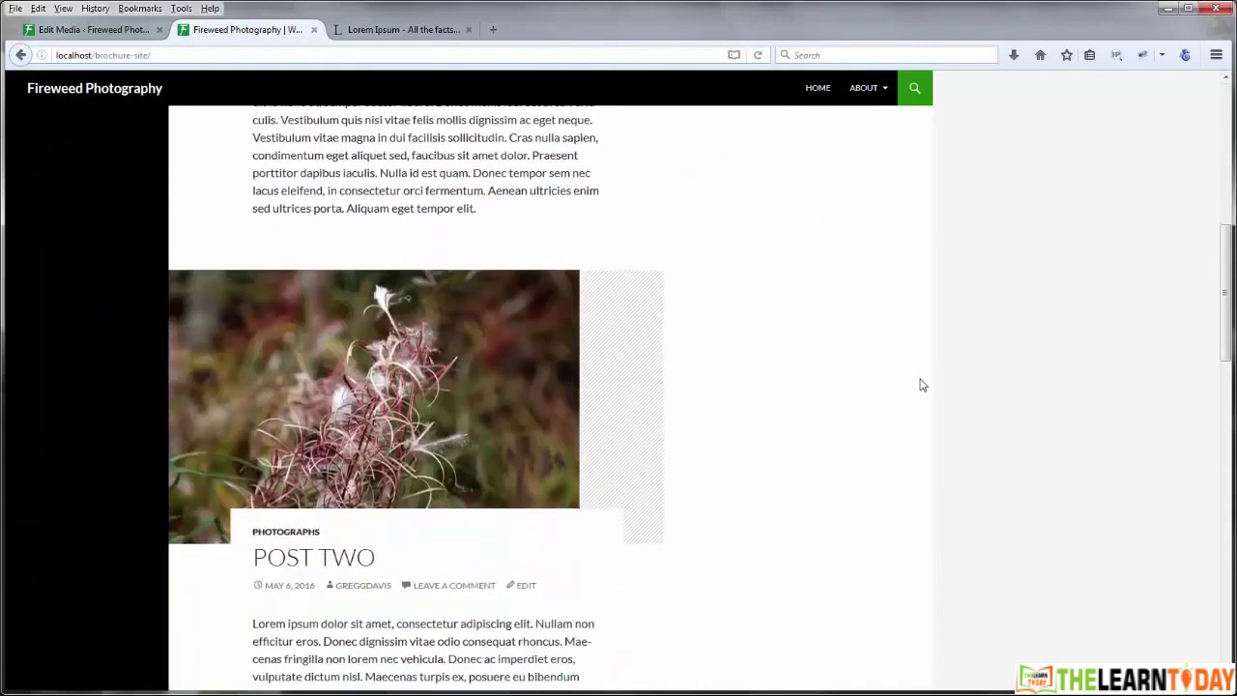
{"action": "scroll", "coordinate": [923, 385], "scroll_direction": "down", "scroll_amount": 4}
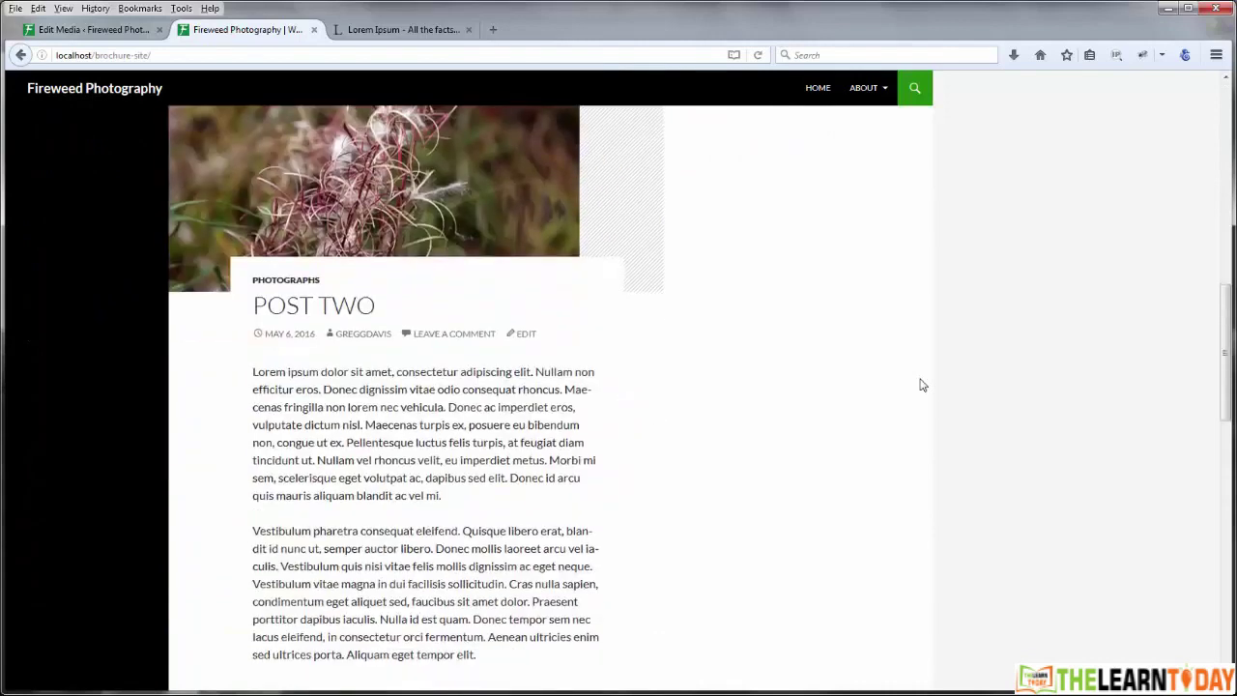
{"action": "scroll", "coordinate": [922, 385], "scroll_direction": "down", "scroll_amount": 11}
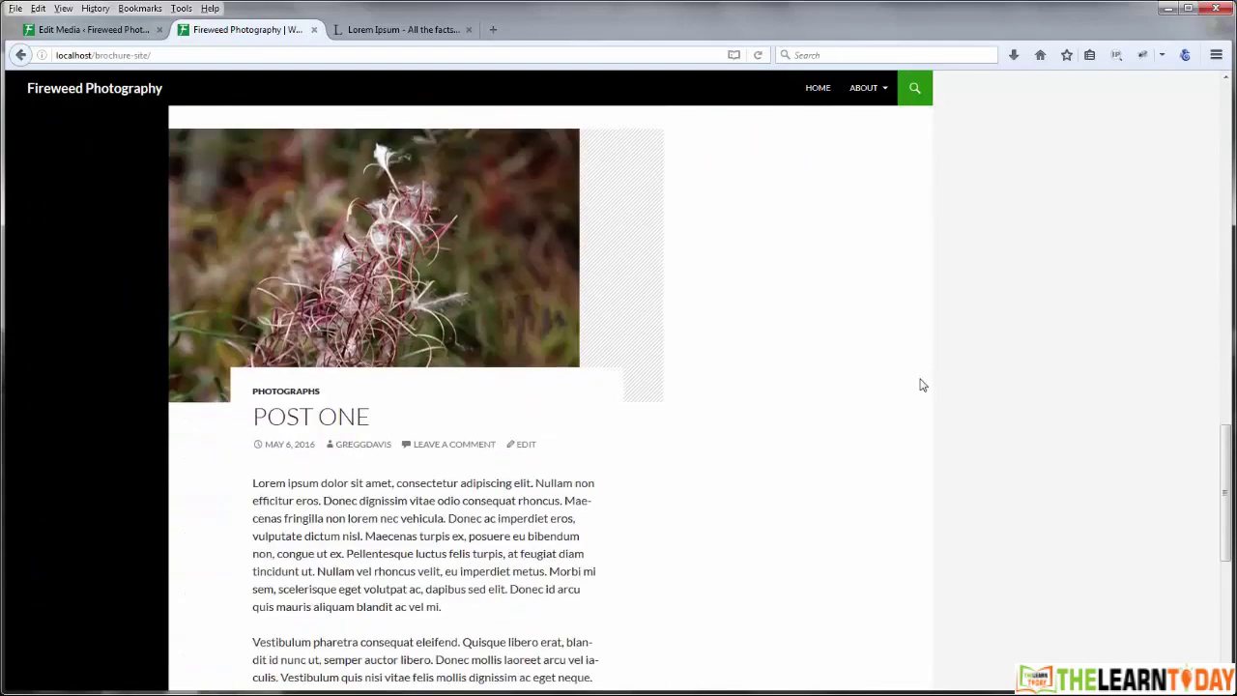
{"action": "scroll", "coordinate": [921, 385], "scroll_direction": "up", "scroll_amount": 19}
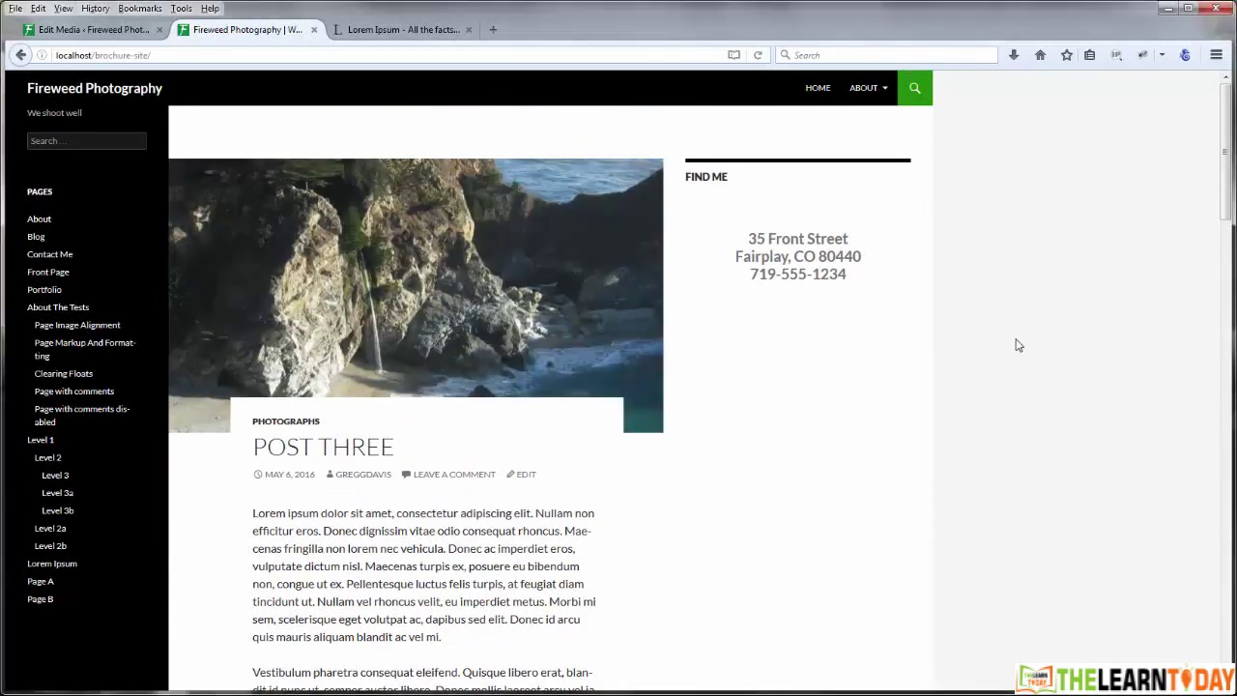
Step: Check the featured images of Post Two and Post One on the front page, and open large-image's details from the media library
{"action": "scroll", "coordinate": [1025, 341], "scroll_direction": "down", "scroll_amount": 9}
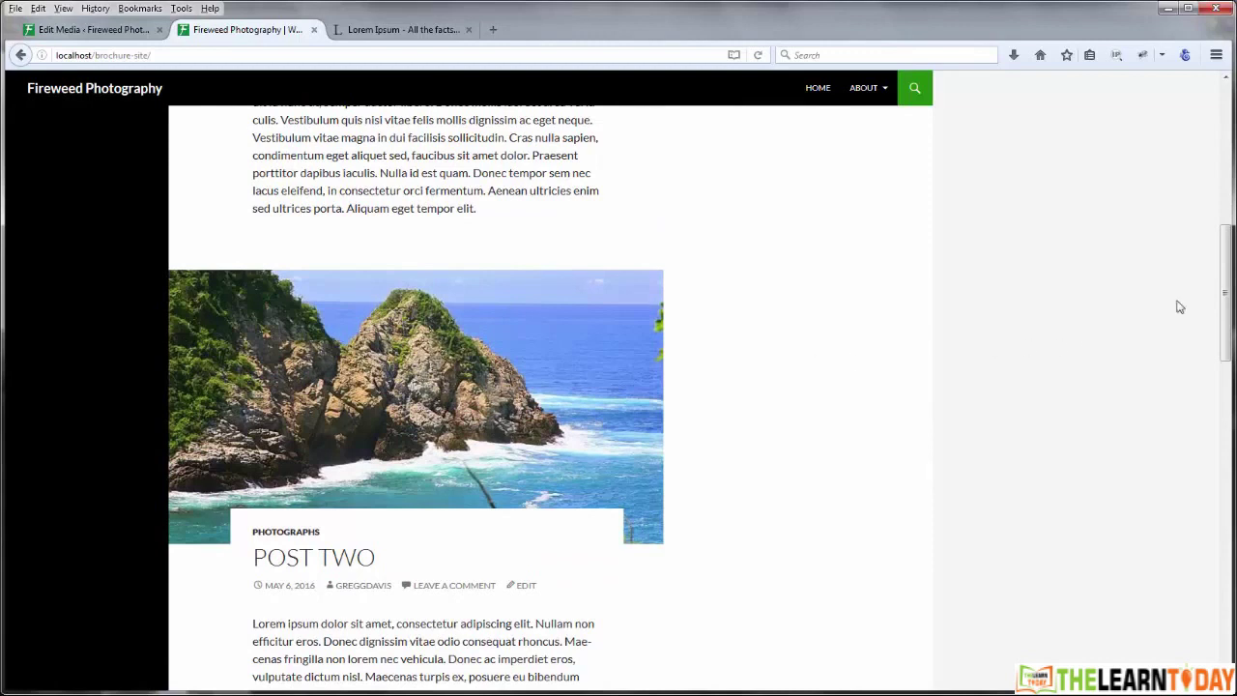
{"action": "left_click_drag", "start_coordinate": [1223, 317], "coordinate": [1223, 491]}
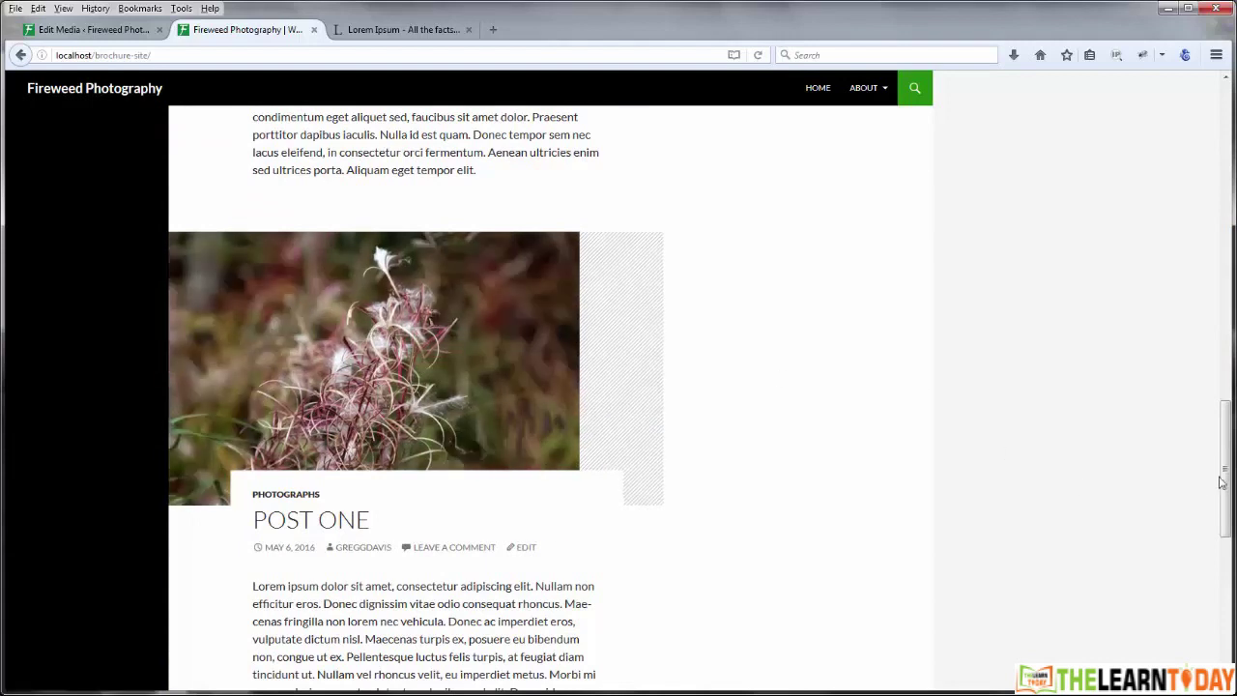
{"action": "left_click", "coordinate": [94, 33]}
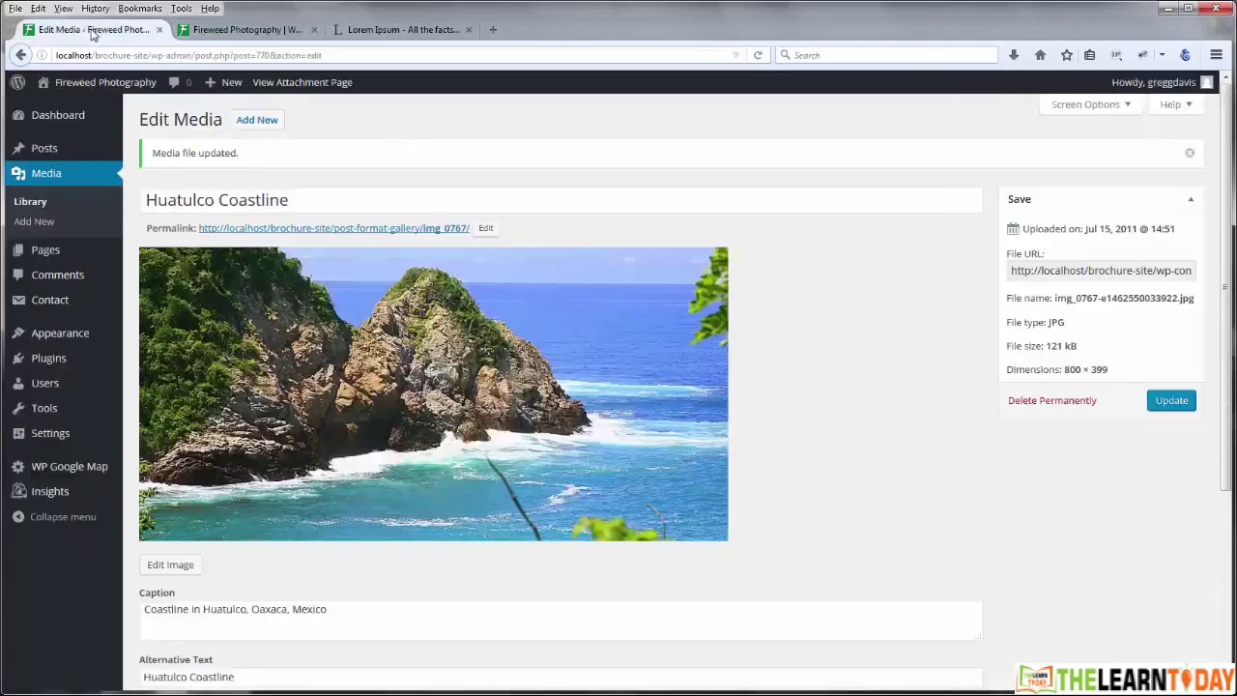
{"action": "left_click", "coordinate": [34, 204]}
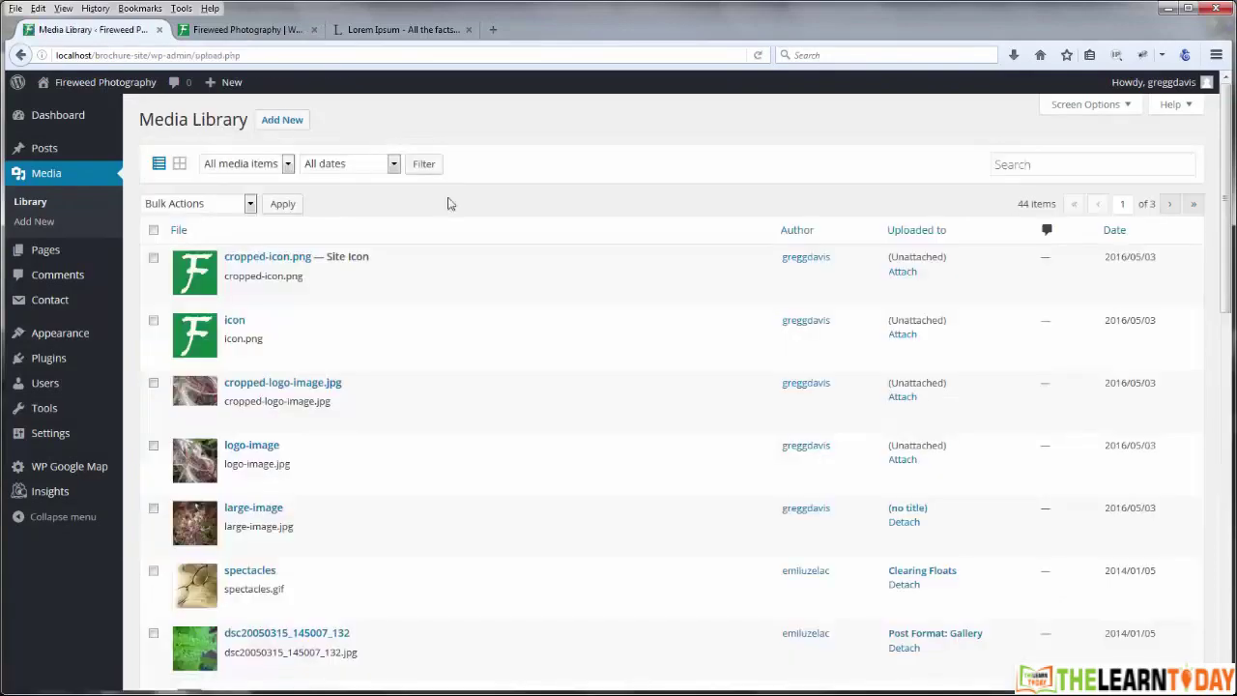
{"action": "left_click", "coordinate": [267, 512]}
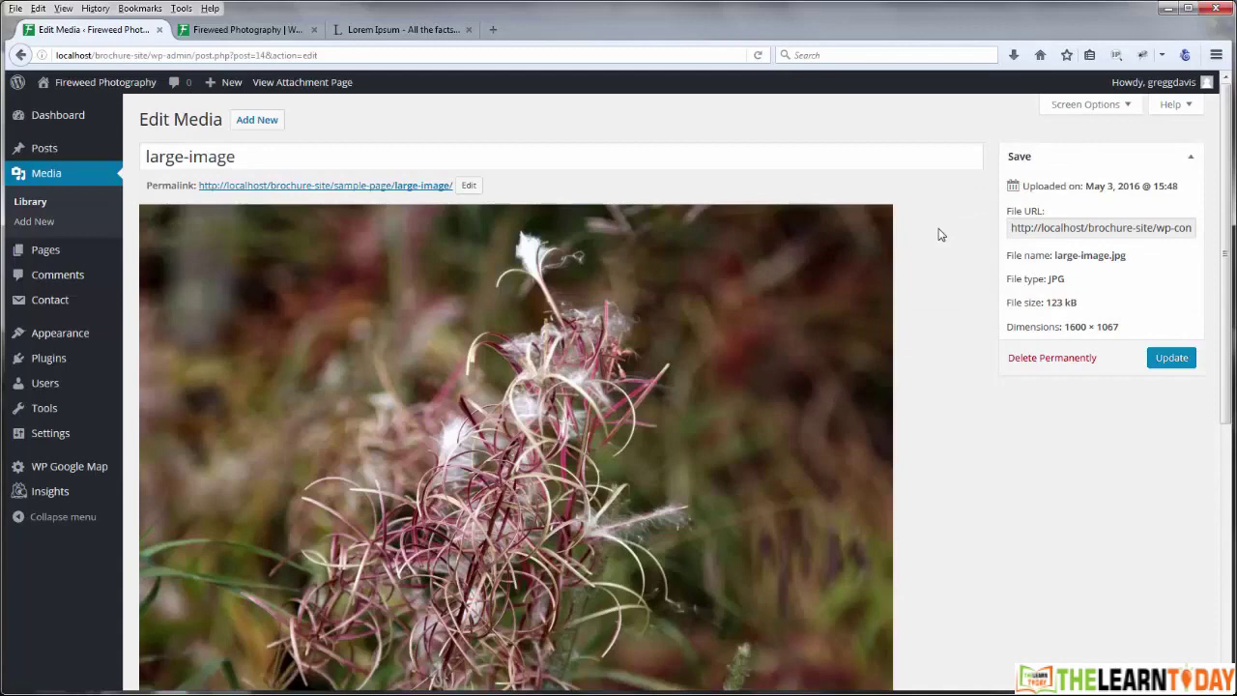
Step: Copy the file URL of large-image and open the full-size picture in a new browser tab
{"action": "left_click", "coordinate": [1064, 228]}
{"action": "triple_click", "coordinate": [1066, 227]}
{"action": "key", "text": "ctrl+c"}
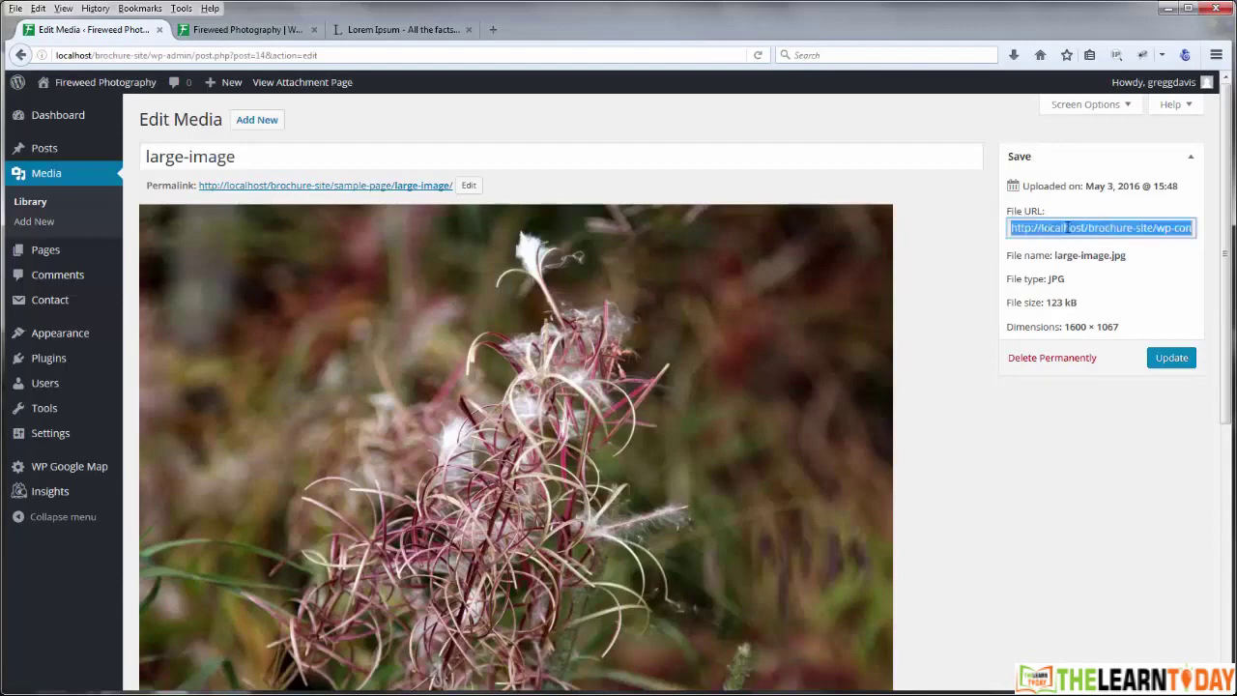
{"action": "left_click", "coordinate": [493, 30]}
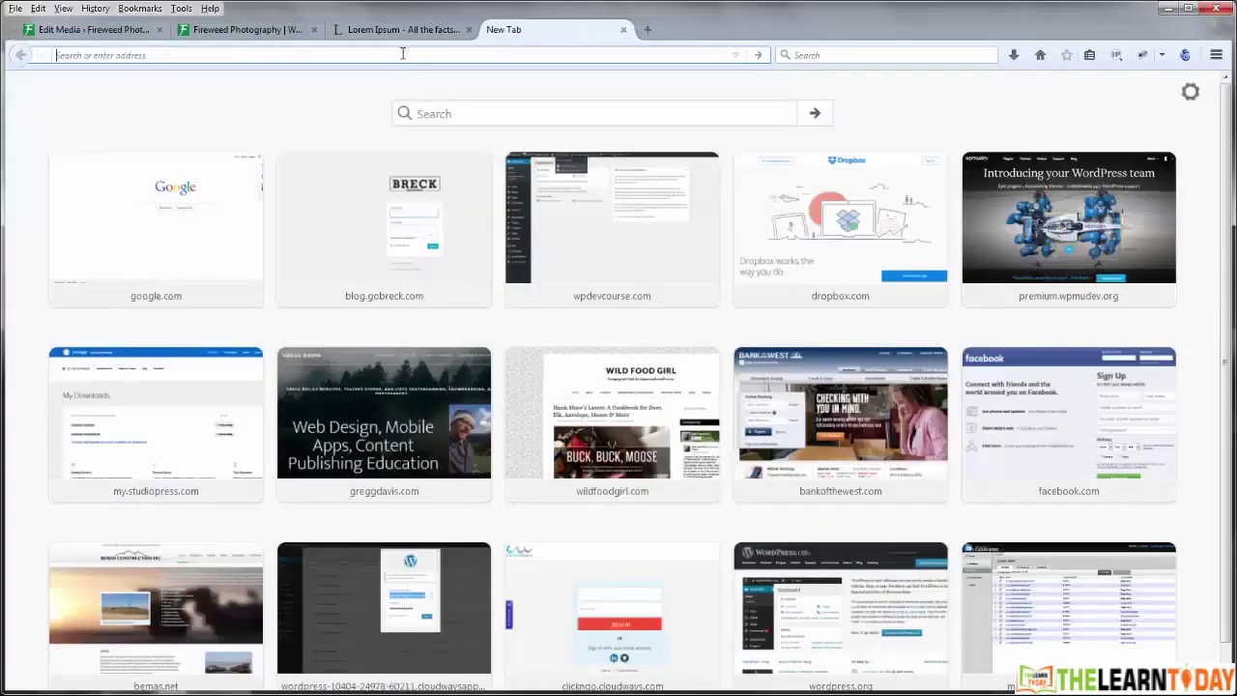
{"action": "key", "text": "ctrl+v"}
{"action": "key", "text": "Return"}
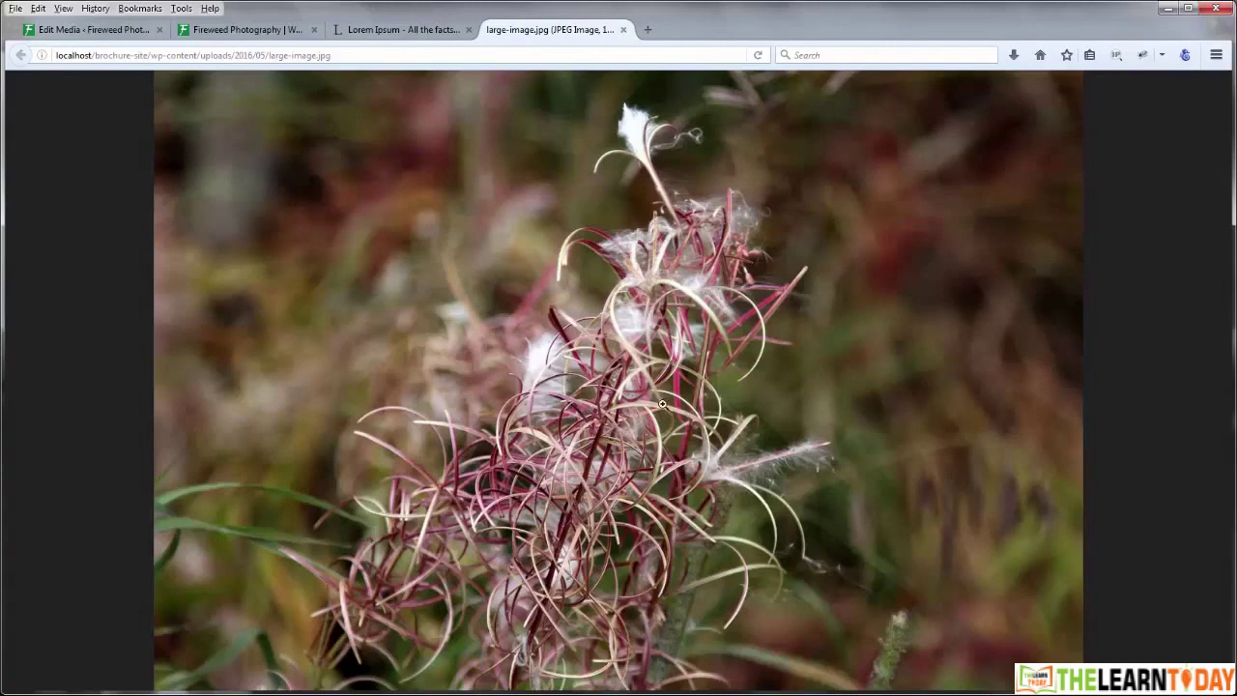
Step: Save the full-size picture to the Downloads folder as a JPEG named large-image2
{"action": "right_click", "coordinate": [574, 368]}
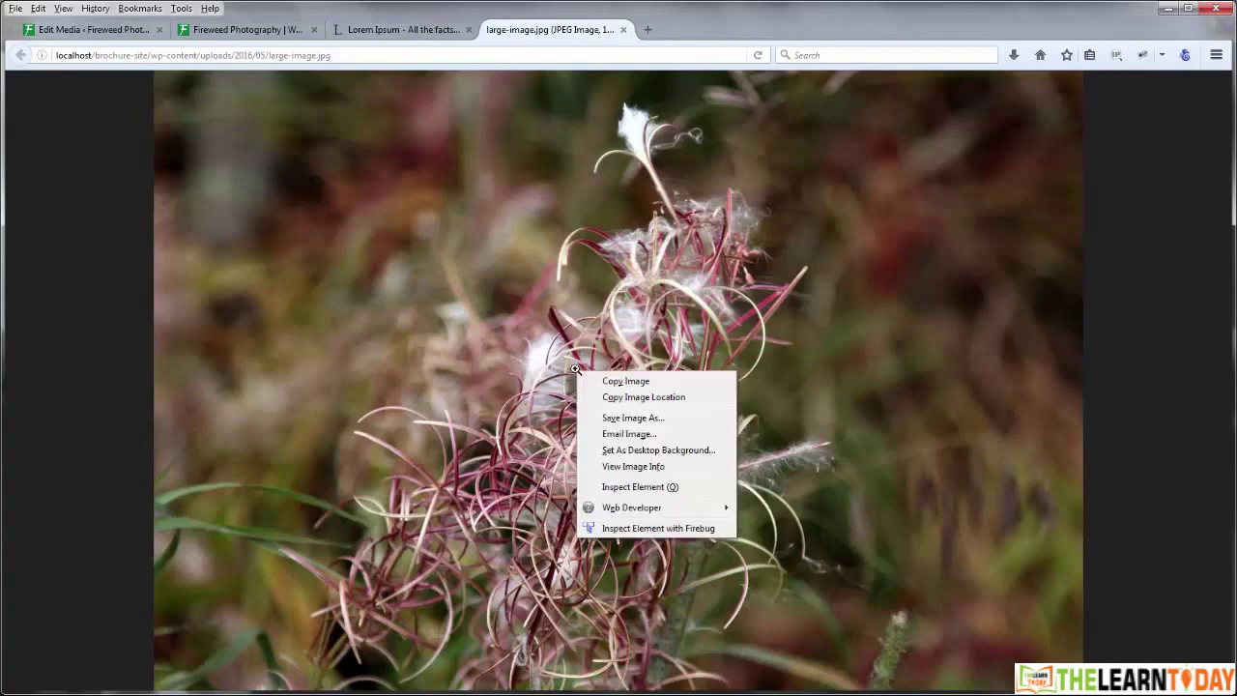
{"action": "left_click", "coordinate": [630, 417]}
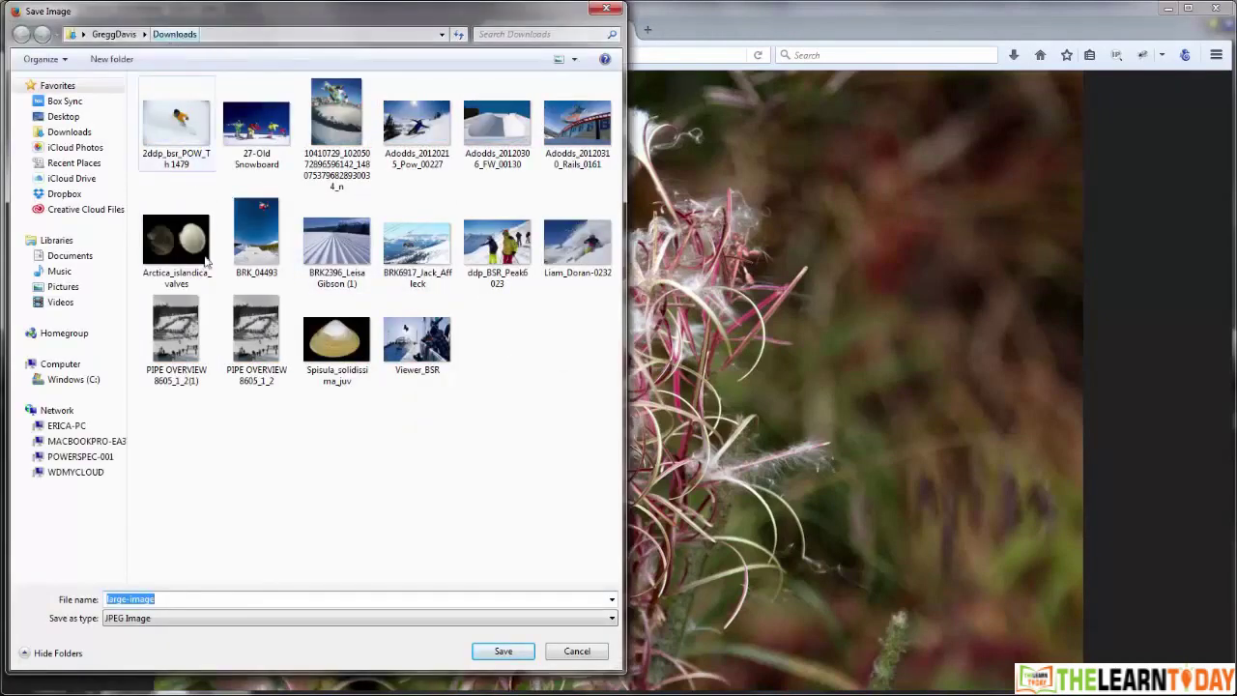
{"action": "left_click", "coordinate": [185, 598]}
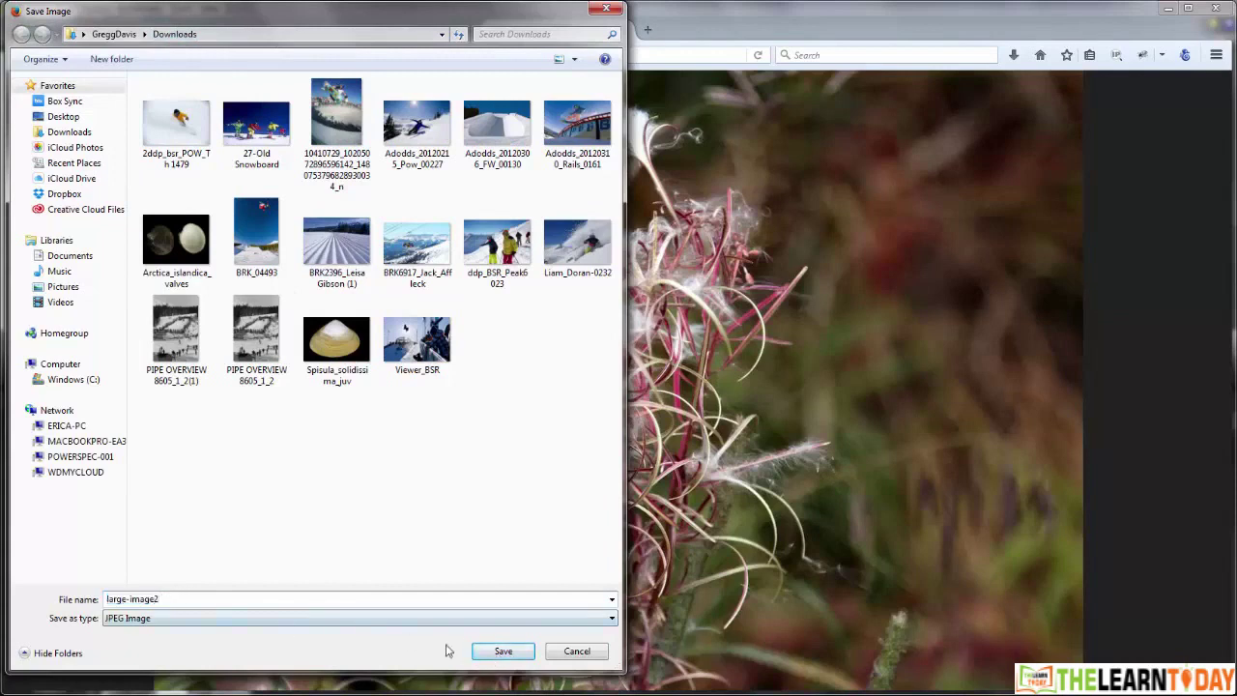
{"action": "left_click", "coordinate": [502, 651]}
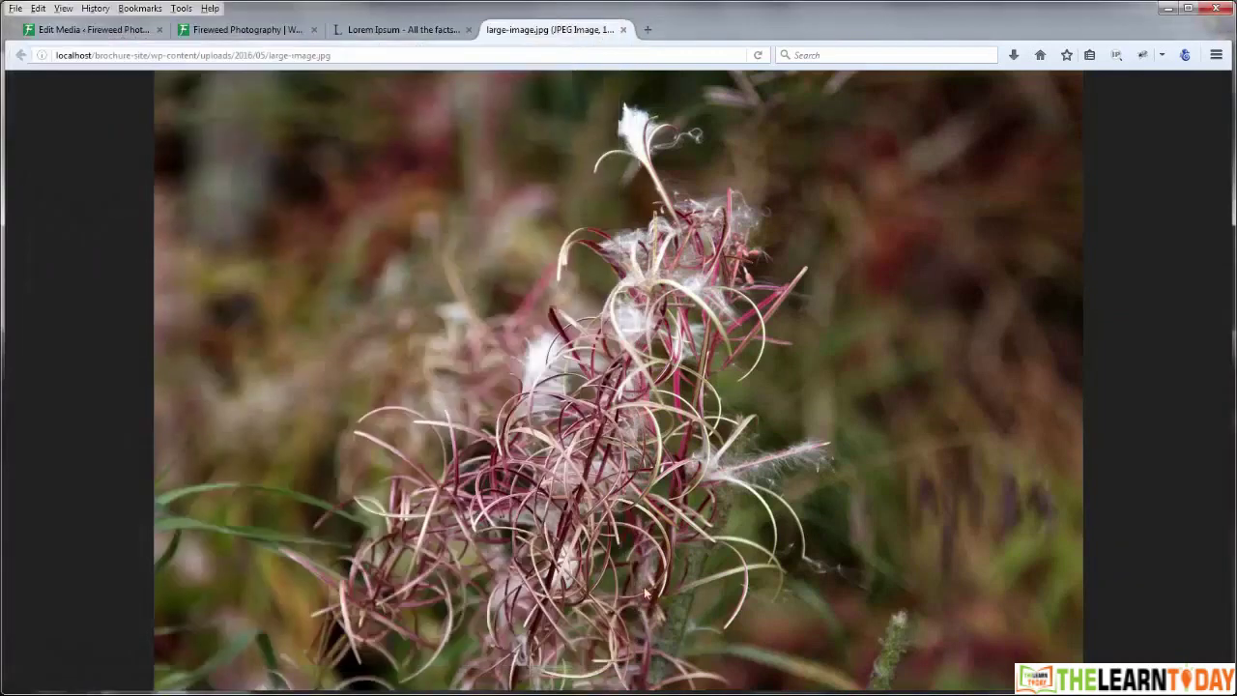
Step: Return to the media editing page and upload large-image2 from the Downloads folder as new media
{"action": "left_click", "coordinate": [103, 32]}
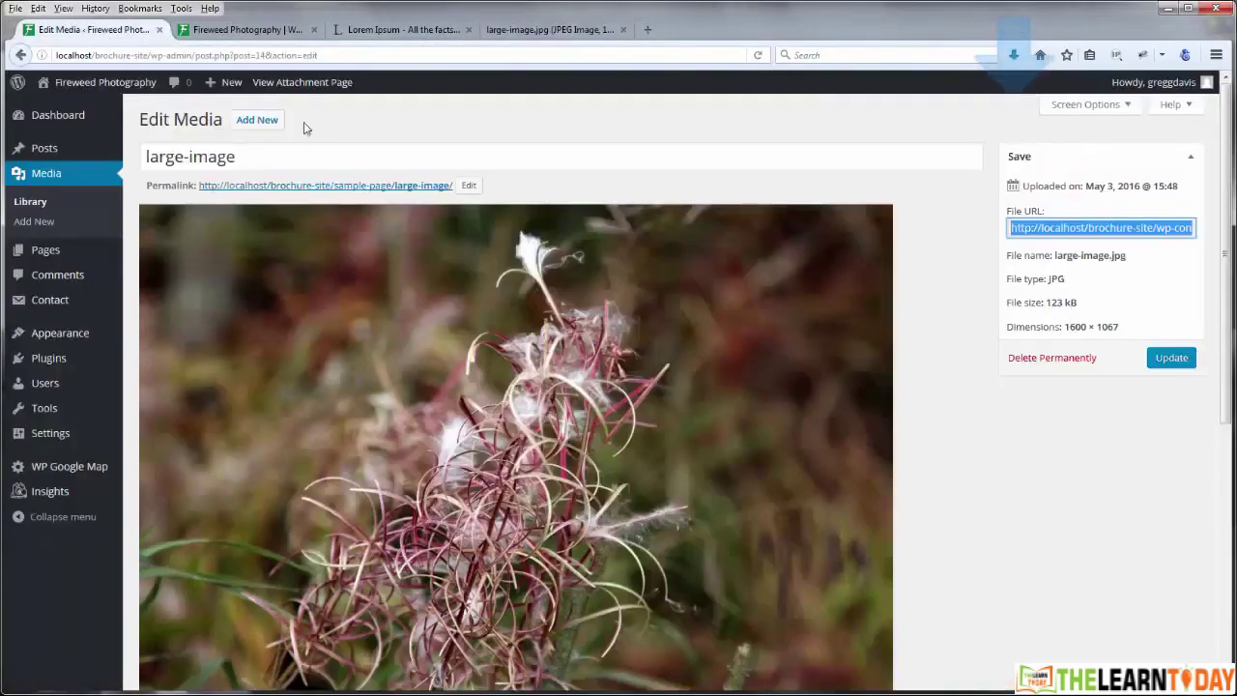
{"action": "left_click", "coordinate": [267, 124]}
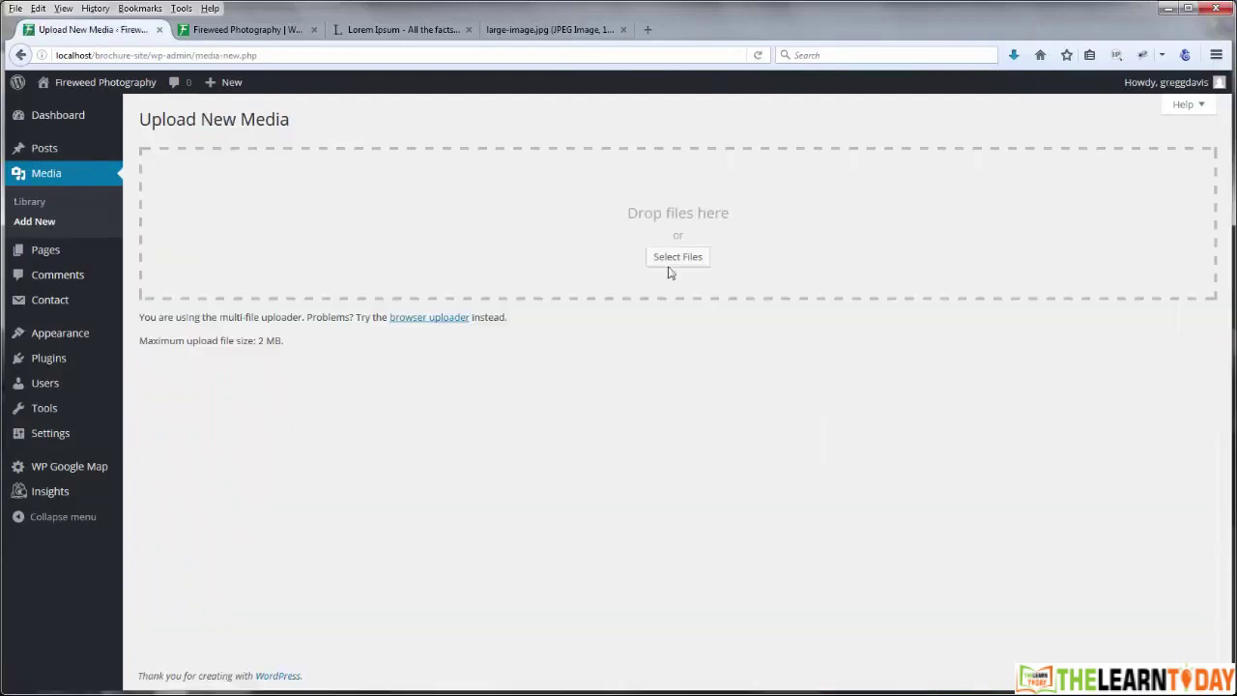
{"action": "left_click", "coordinate": [674, 260]}
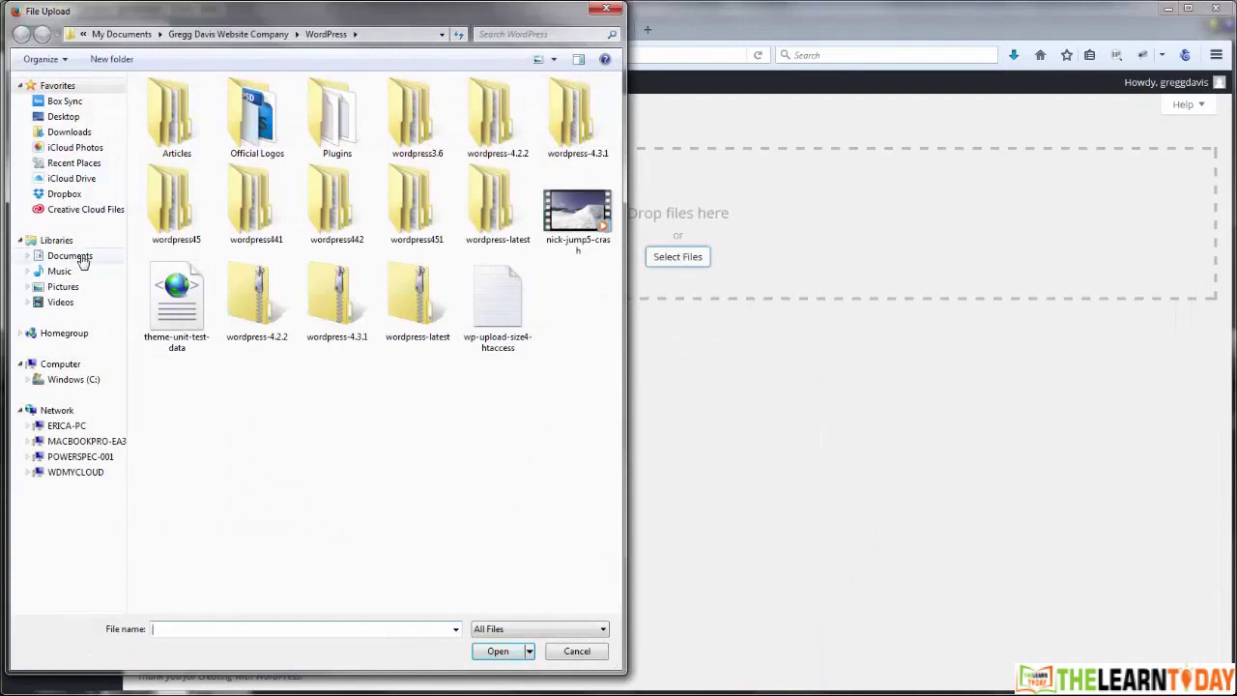
{"action": "left_click", "coordinate": [70, 133]}
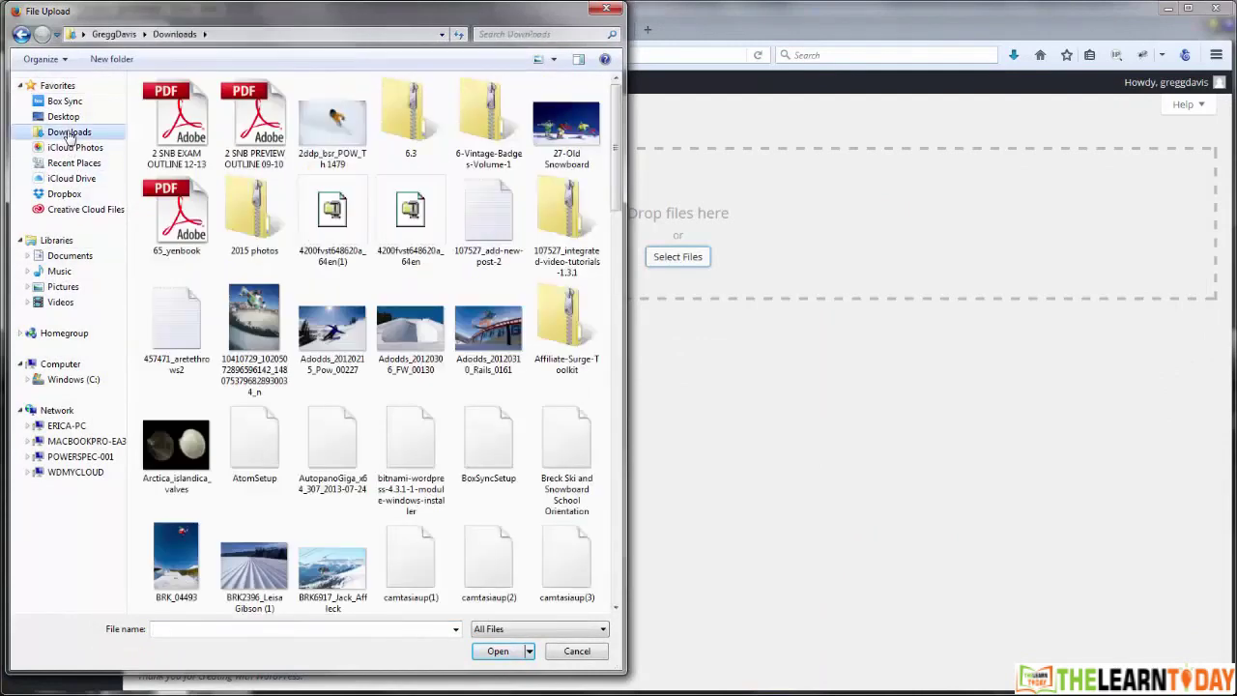
{"action": "scroll", "coordinate": [332, 406], "scroll_direction": "down", "scroll_amount": 8}
{"action": "left_click", "coordinate": [332, 406]}
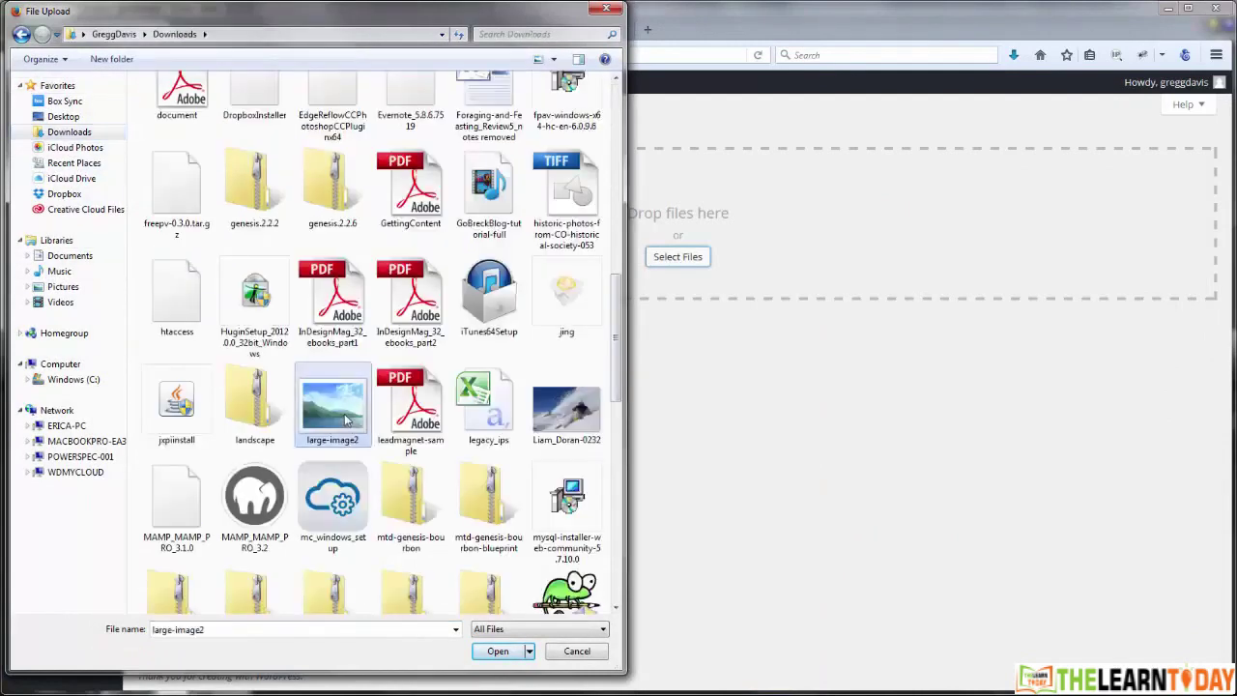
{"action": "left_click", "coordinate": [522, 654]}
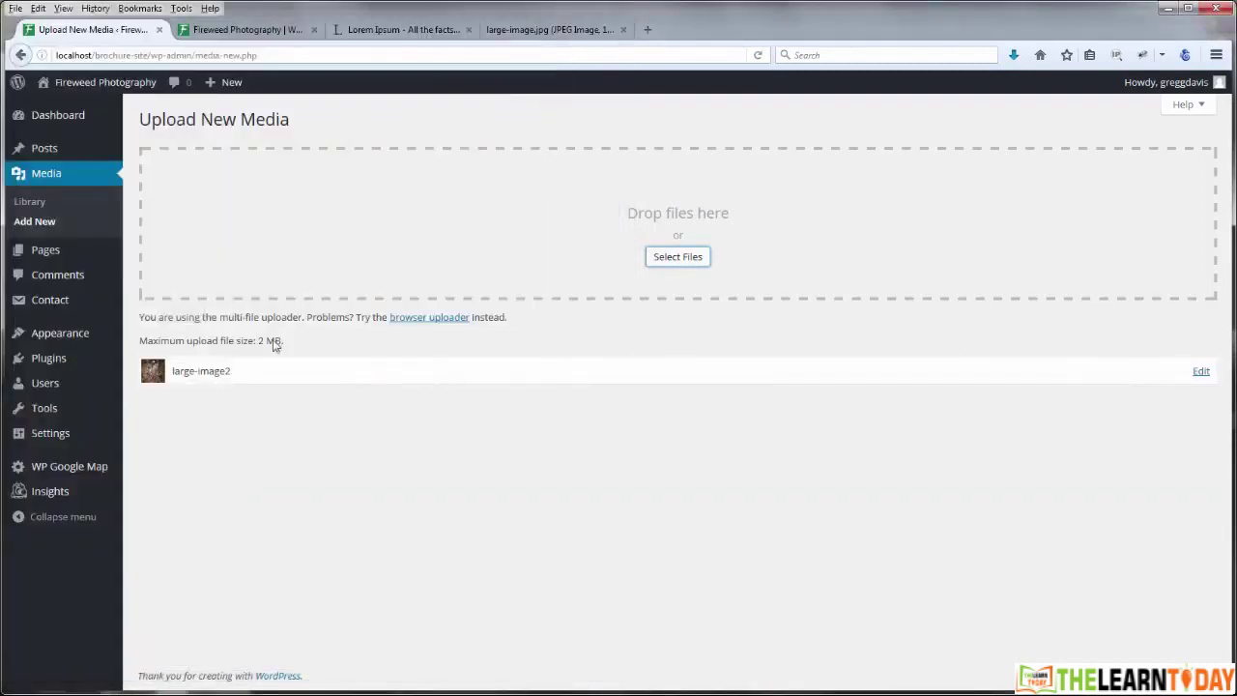
Step: Open large-image2 from the media library and start editing the image
{"action": "left_click", "coordinate": [32, 208]}
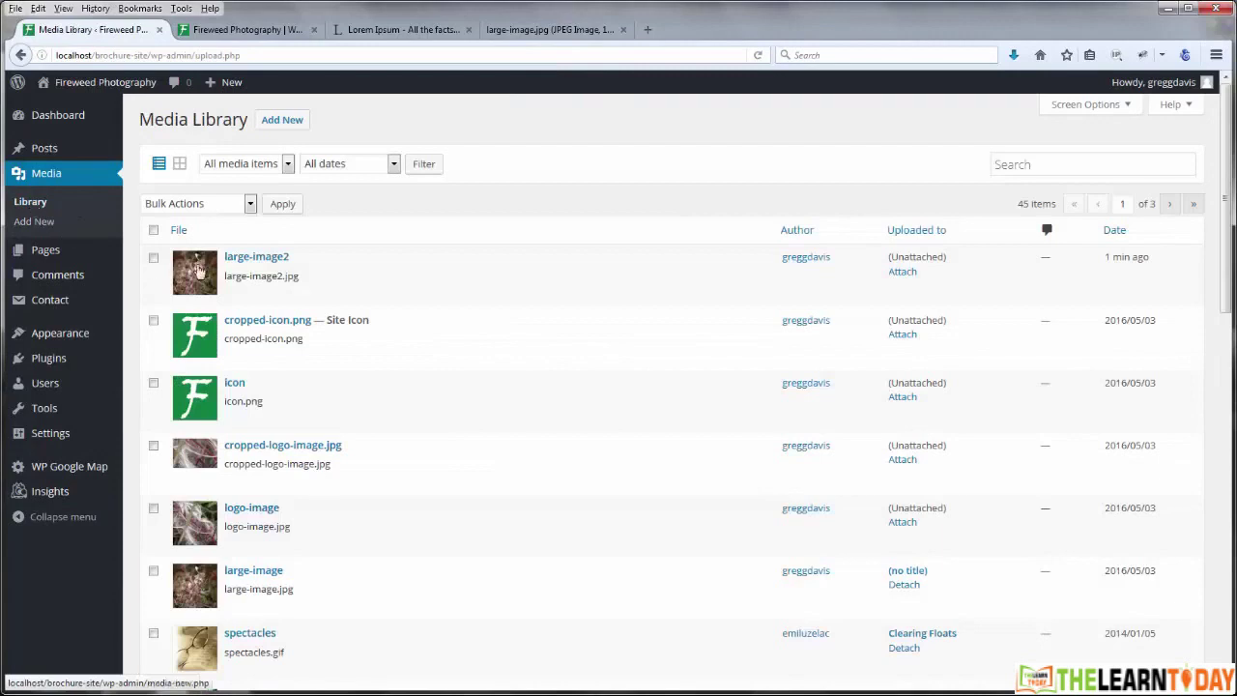
{"action": "left_click", "coordinate": [235, 295]}
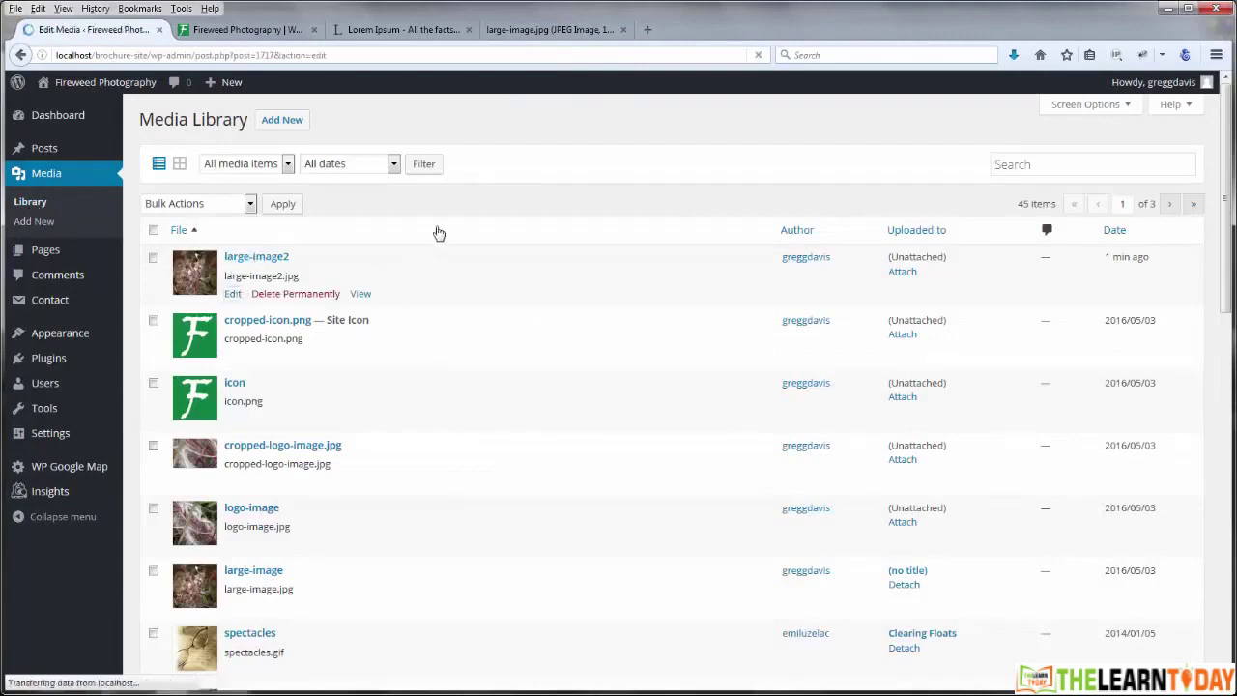
{"action": "scroll", "coordinate": [464, 277], "scroll_direction": "down", "scroll_amount": 5}
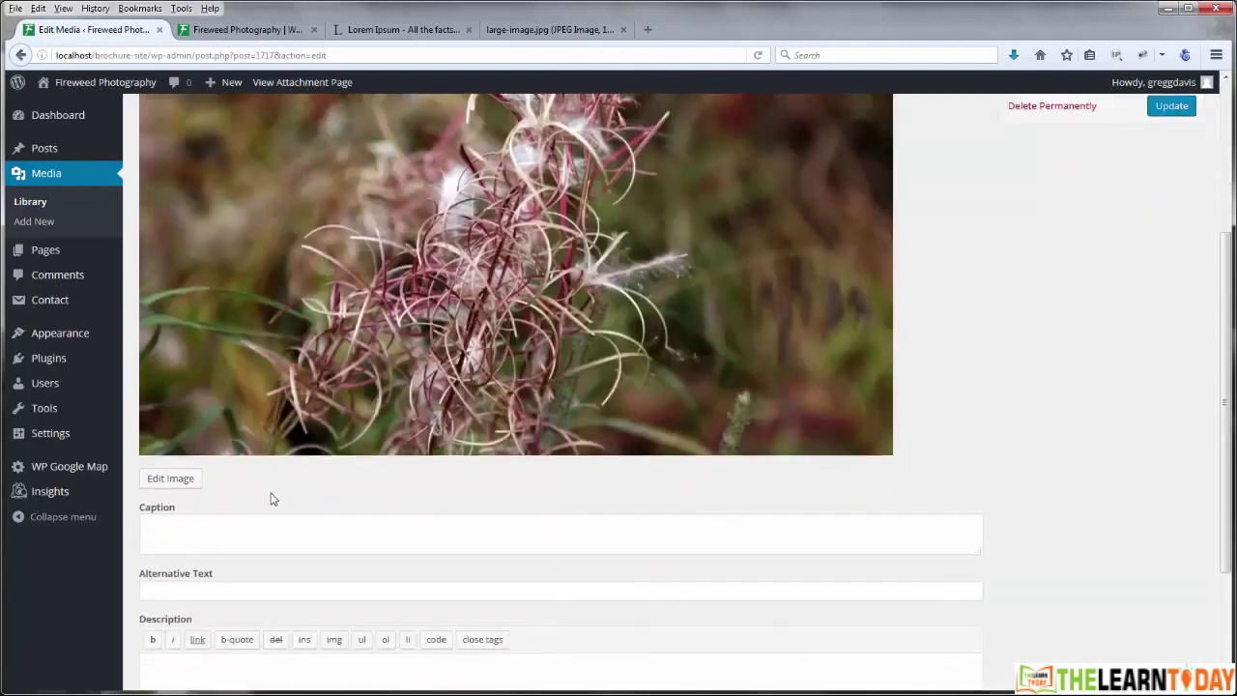
{"action": "left_click", "coordinate": [178, 482]}
{"action": "scroll", "coordinate": [584, 311], "scroll_direction": "up", "scroll_amount": 2}
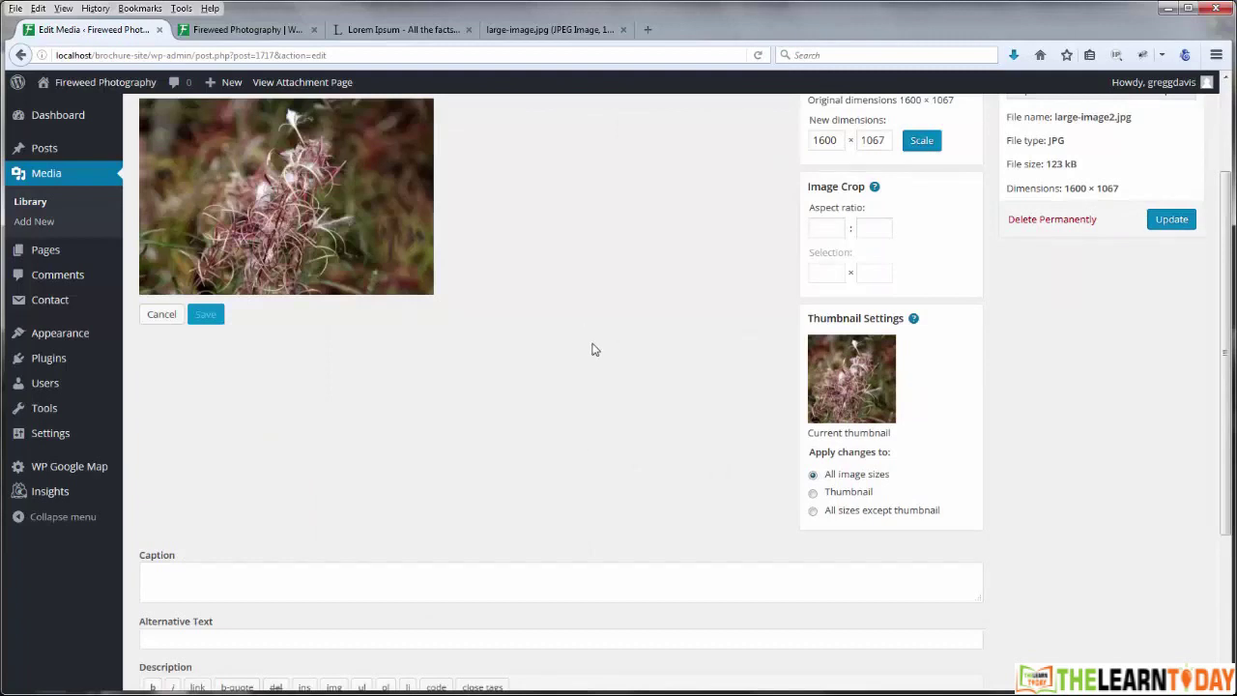
{"action": "scroll", "coordinate": [591, 347], "scroll_direction": "up", "scroll_amount": 3}
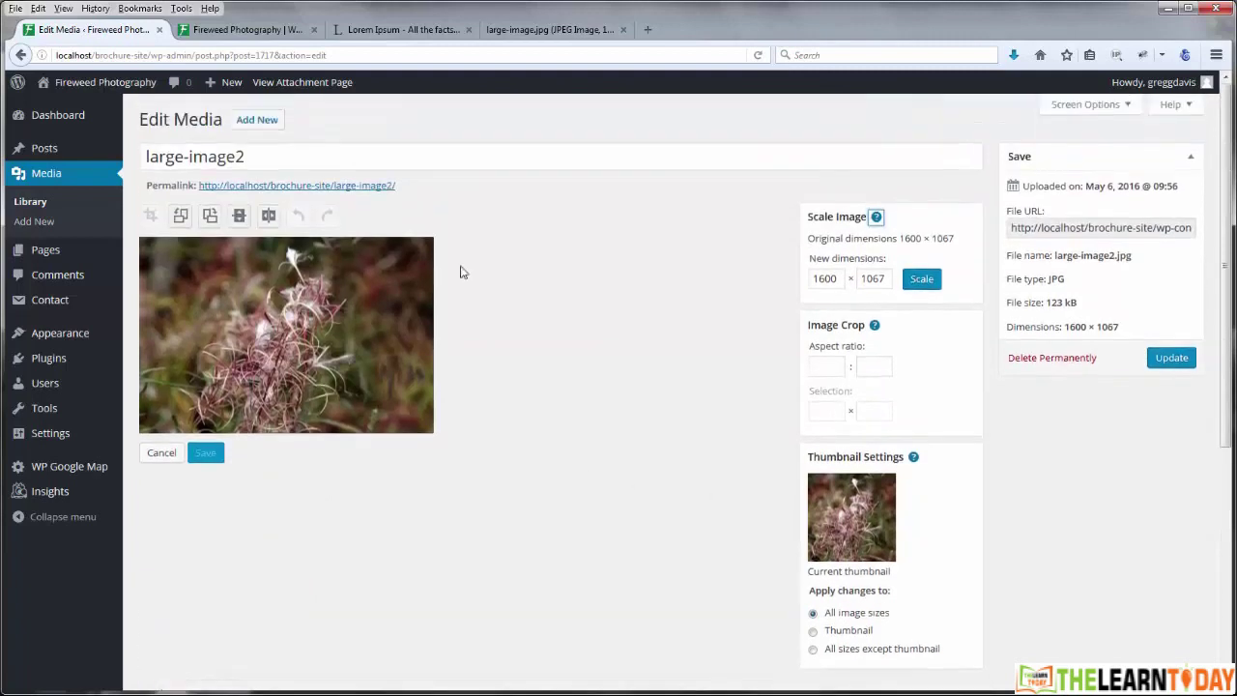
Step: Draw a crop selection of about 1600 × 776 pixels across the full width of the image, starting at its upper edge
{"action": "left_click_drag", "start_coordinate": [150, 255], "coordinate": [390, 350]}
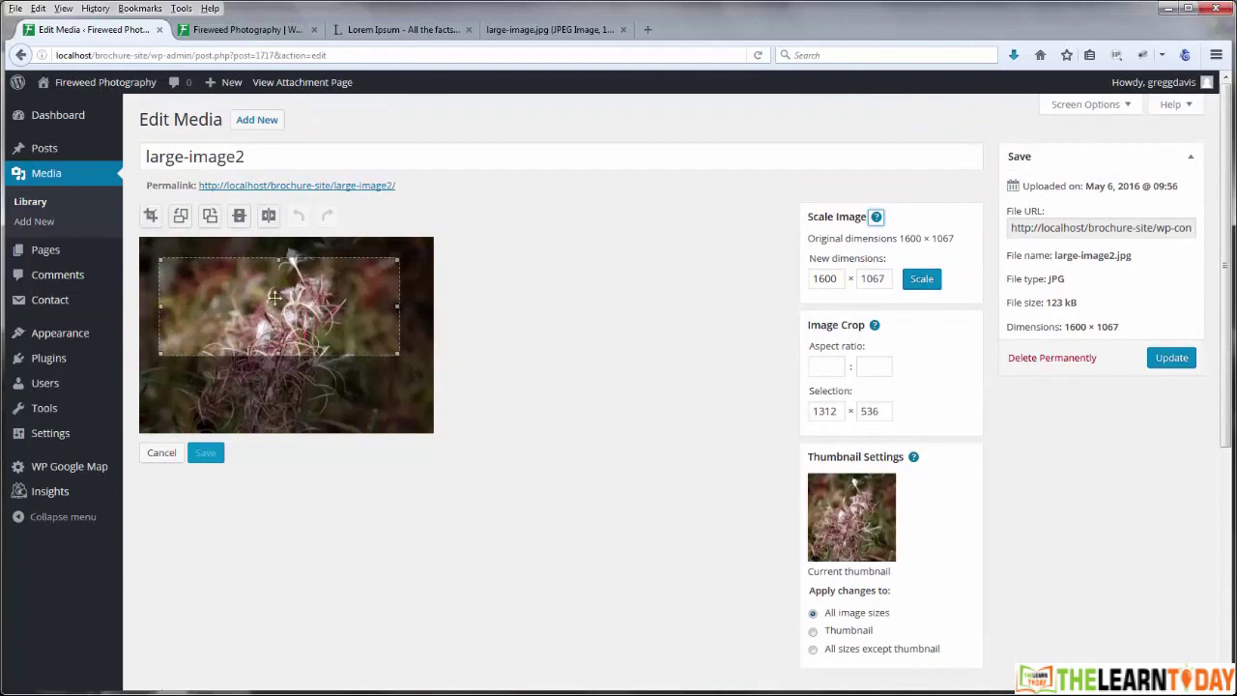
{"action": "left_click_drag", "start_coordinate": [251, 305], "coordinate": [239, 286]}
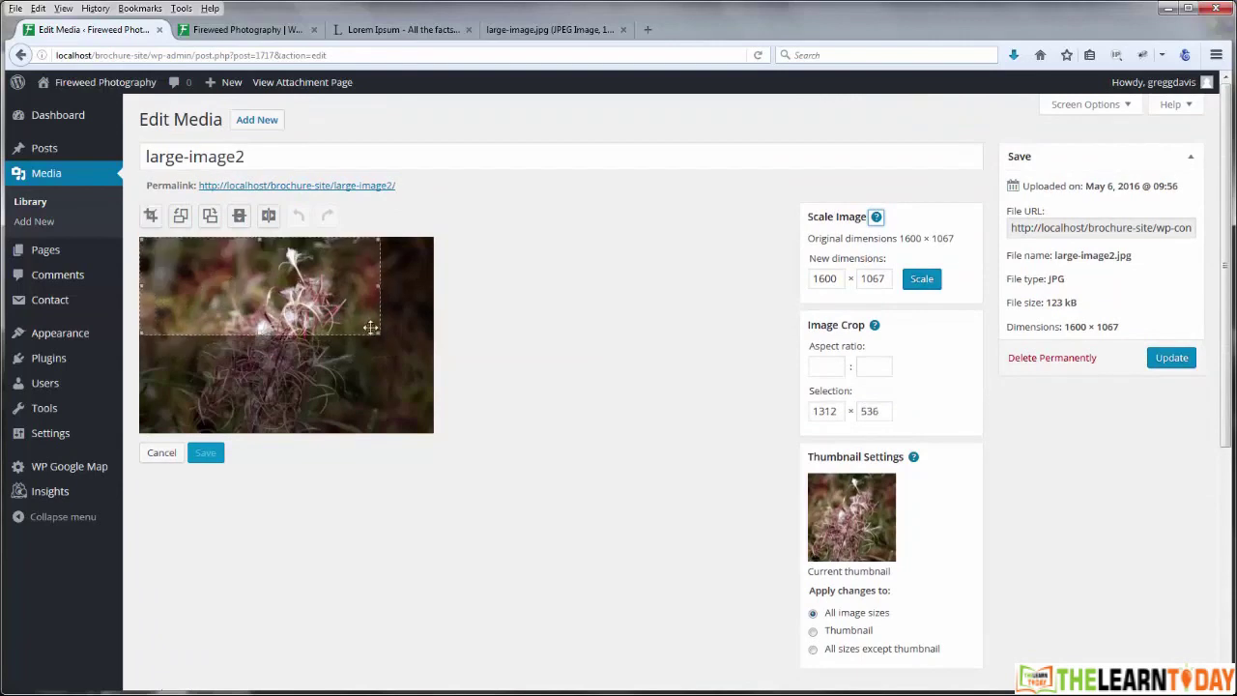
{"action": "left_click_drag", "start_coordinate": [379, 333], "coordinate": [458, 381]}
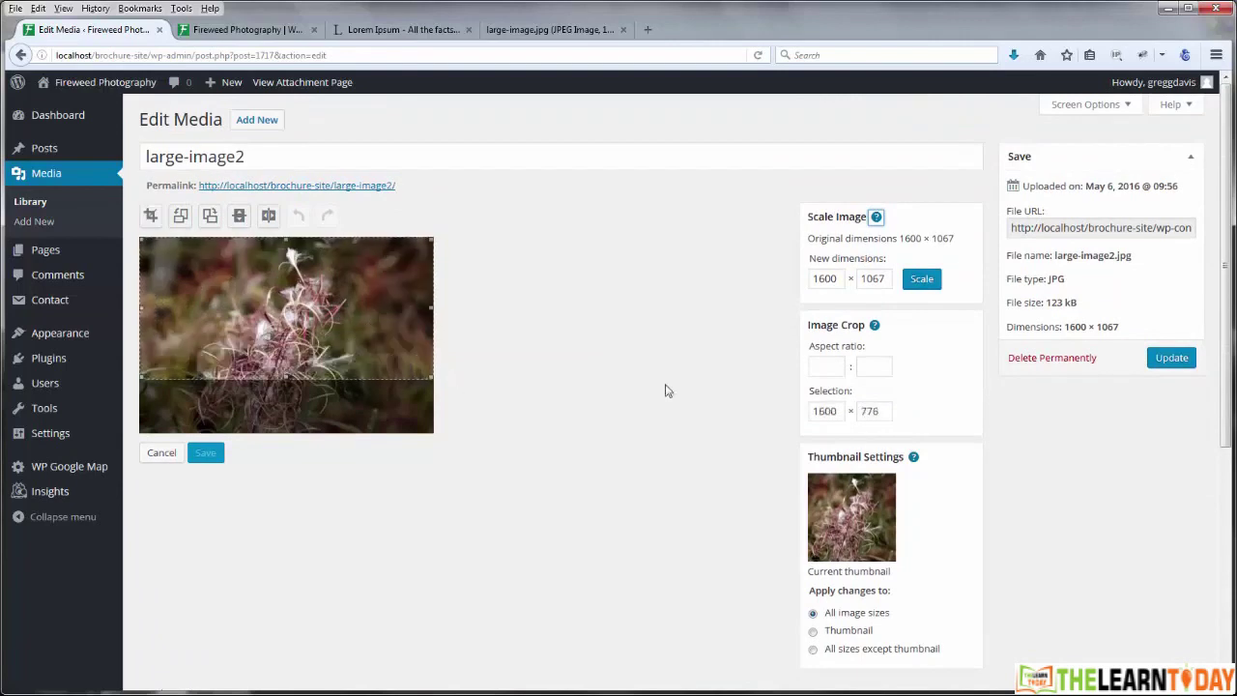
Step: Set the crop aspect ratio to 2:1, adjust the selection to 1600 × 800 pixels, crop large-image2 and save it
{"action": "left_click", "coordinate": [824, 365]}
{"action": "type", "text": "2"}
{"action": "left_click", "coordinate": [872, 365]}
{"action": "type", "text": "1"}
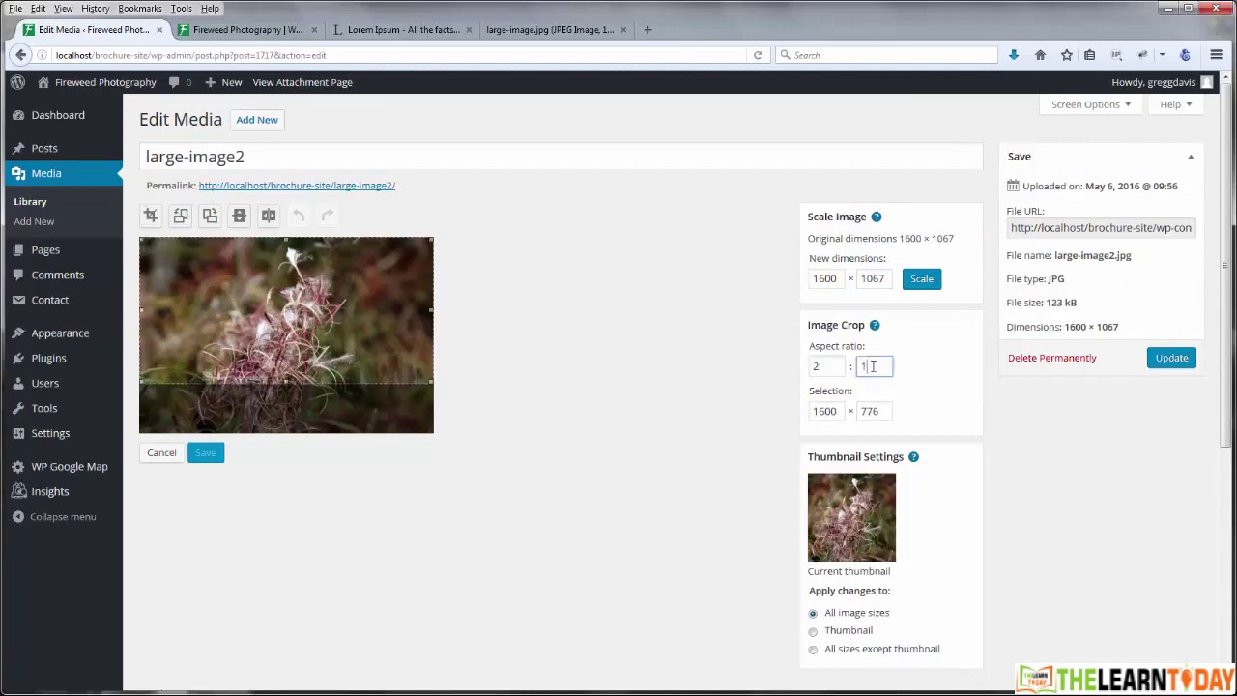
{"action": "mouse_move", "coordinate": [329, 340]}
{"action": "left_mouse_down"}
{"action": "mouse_move", "coordinate": [334, 361]}
{"action": "mouse_move", "coordinate": [333, 349]}
{"action": "left_mouse_up"}
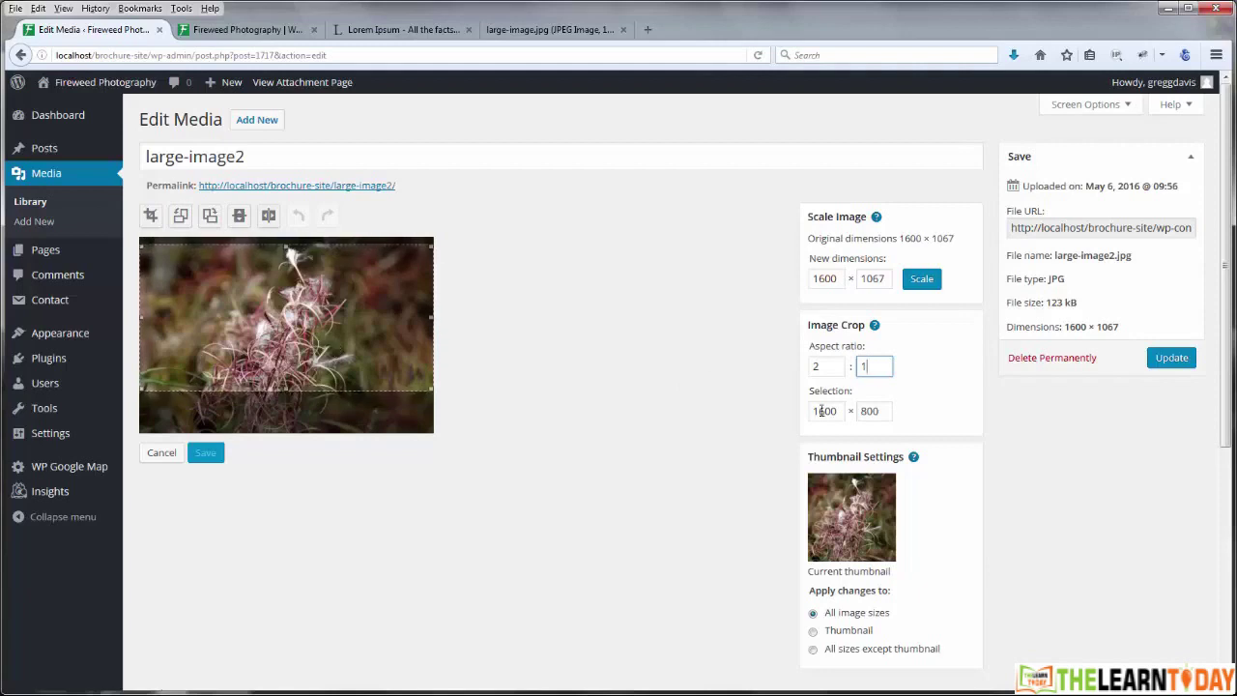
{"action": "left_click", "coordinate": [151, 217]}
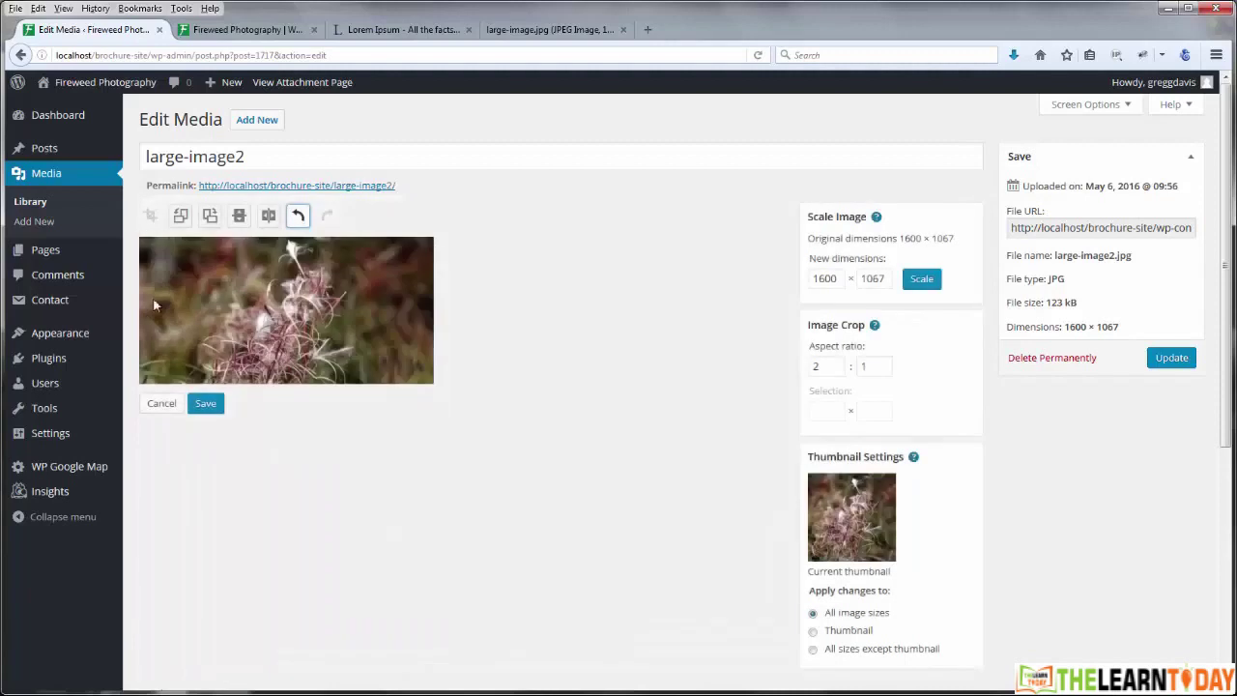
{"action": "left_click", "coordinate": [206, 405]}
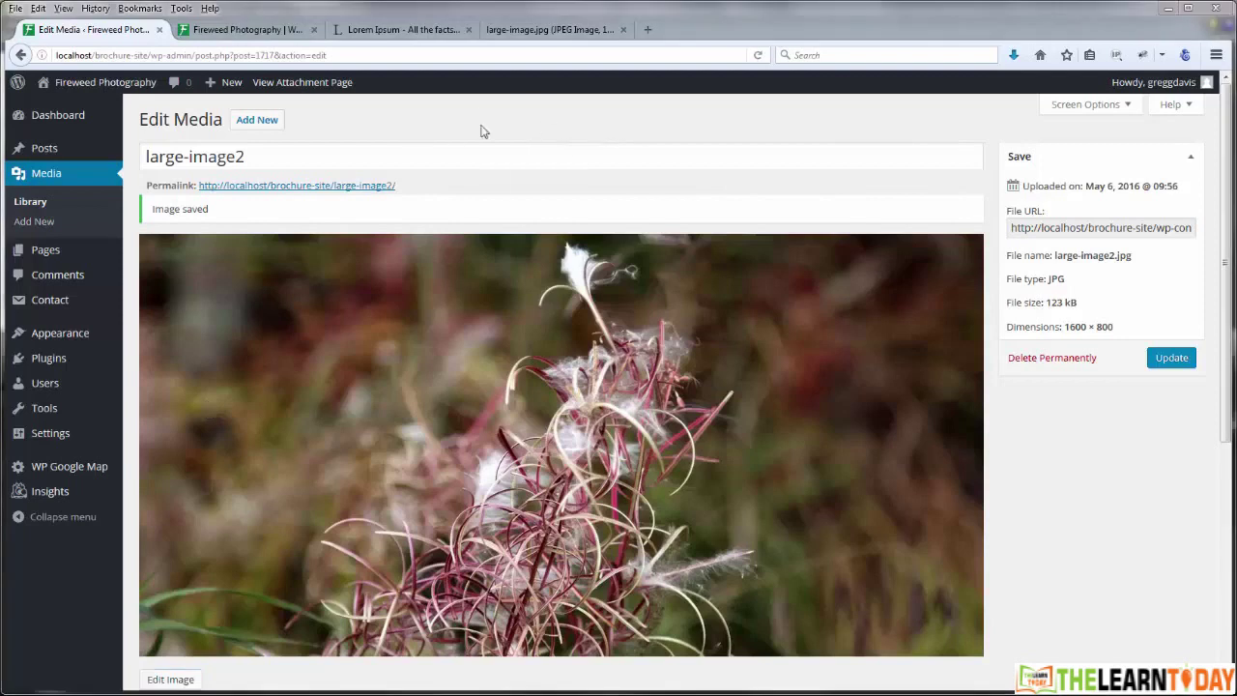
Step: Replace the featured image of Post One with the cropped 1600 × 800 large-image2 and update the post
{"action": "left_click", "coordinate": [43, 149]}
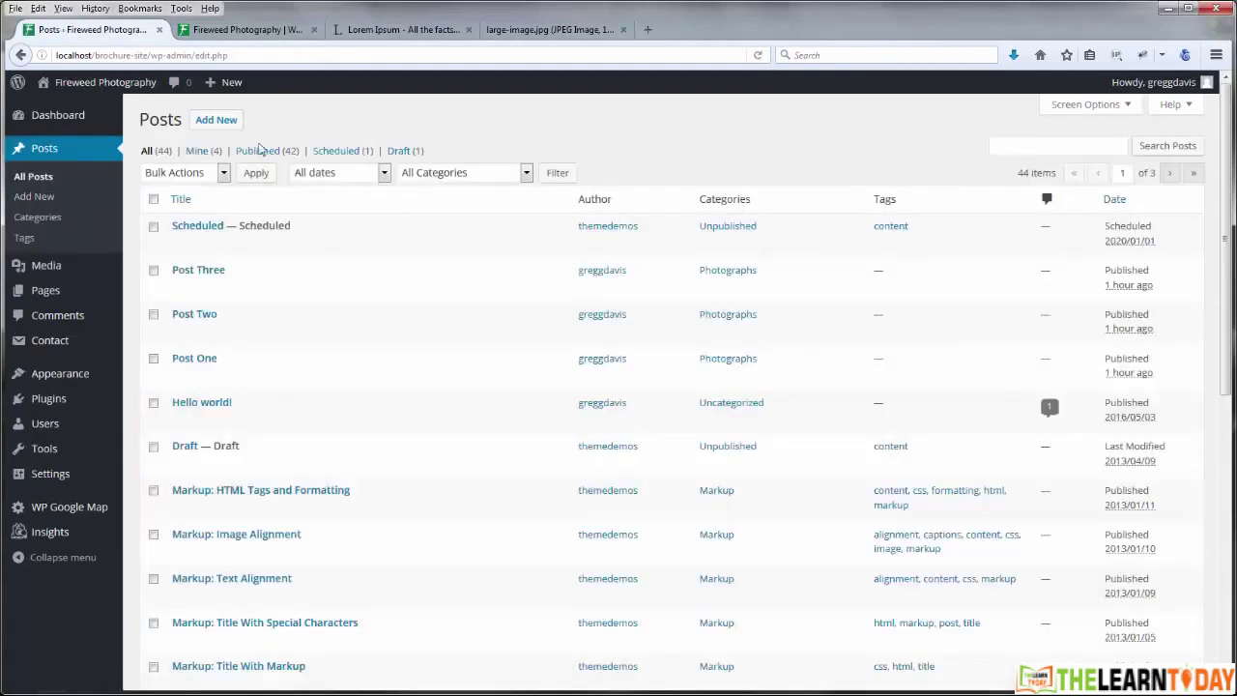
{"action": "left_click", "coordinate": [203, 359]}
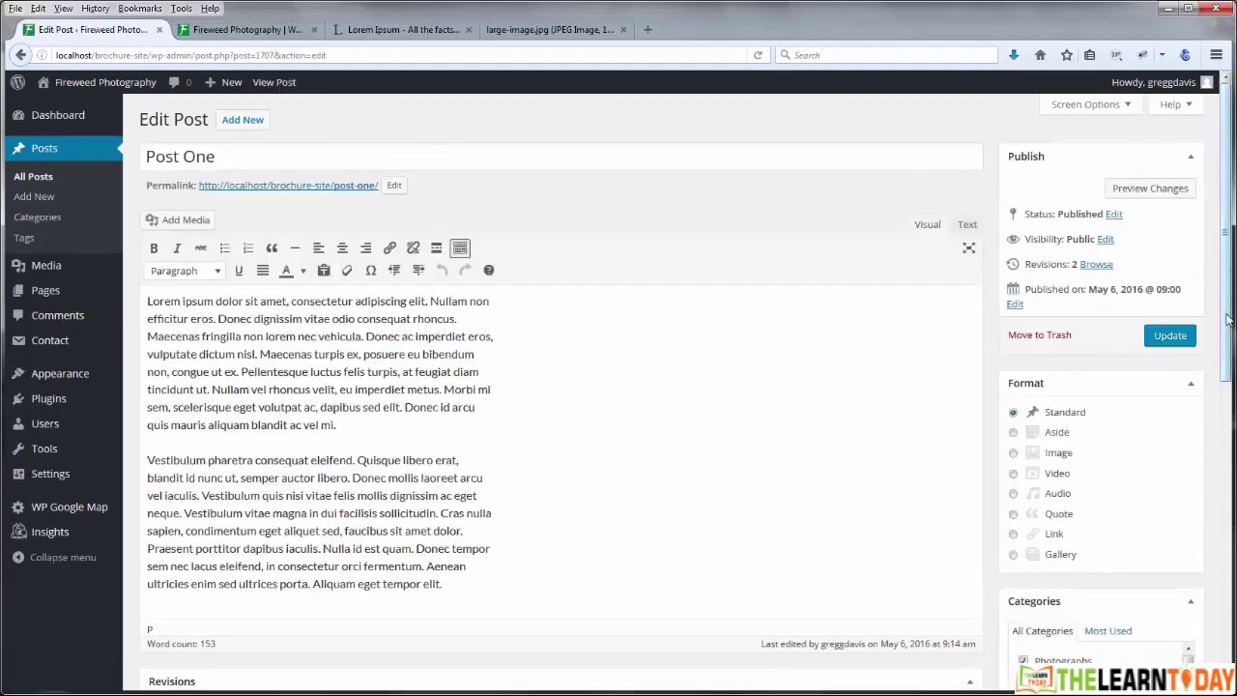
{"action": "left_click_drag", "start_coordinate": [1228, 319], "coordinate": [1227, 613]}
{"action": "left_click", "coordinate": [1107, 534]}
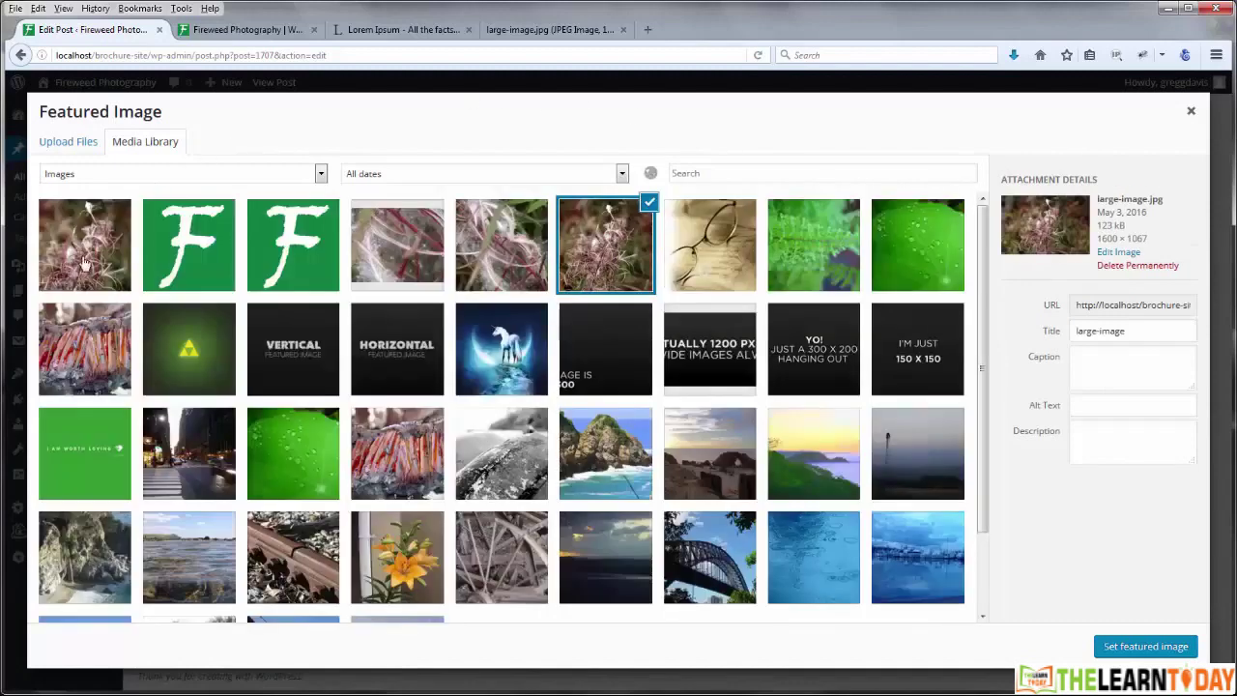
{"action": "left_click", "coordinate": [84, 259]}
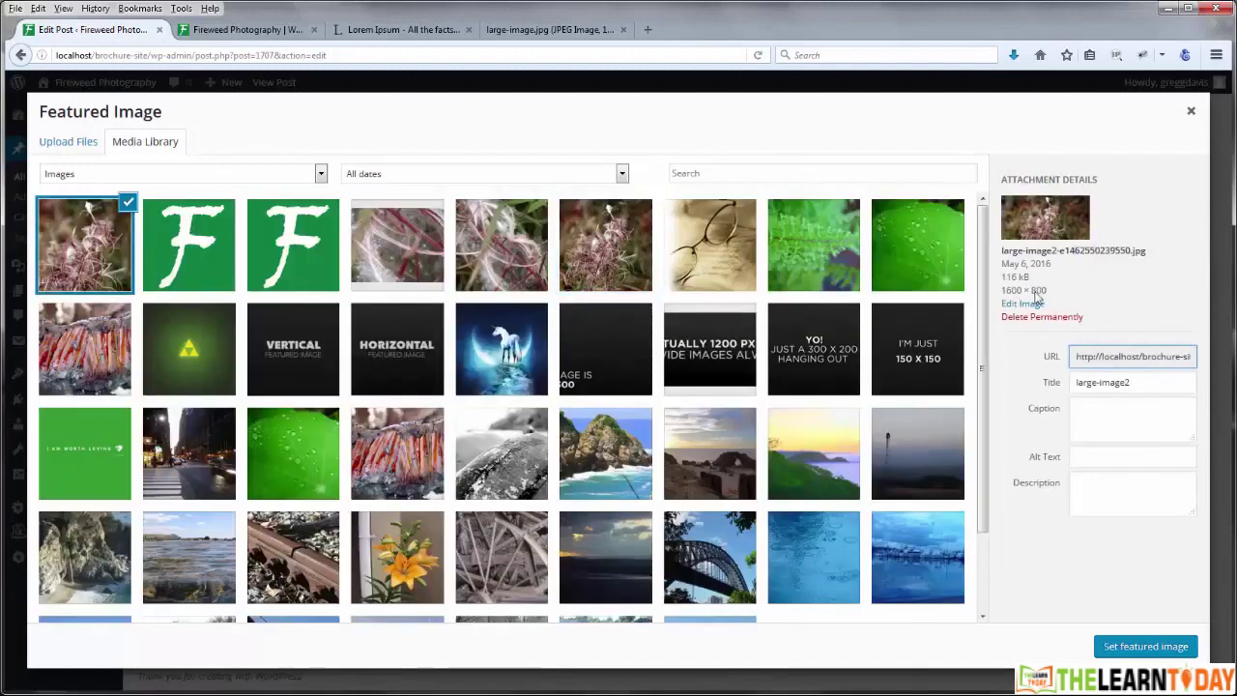
{"action": "left_click", "coordinate": [1163, 648]}
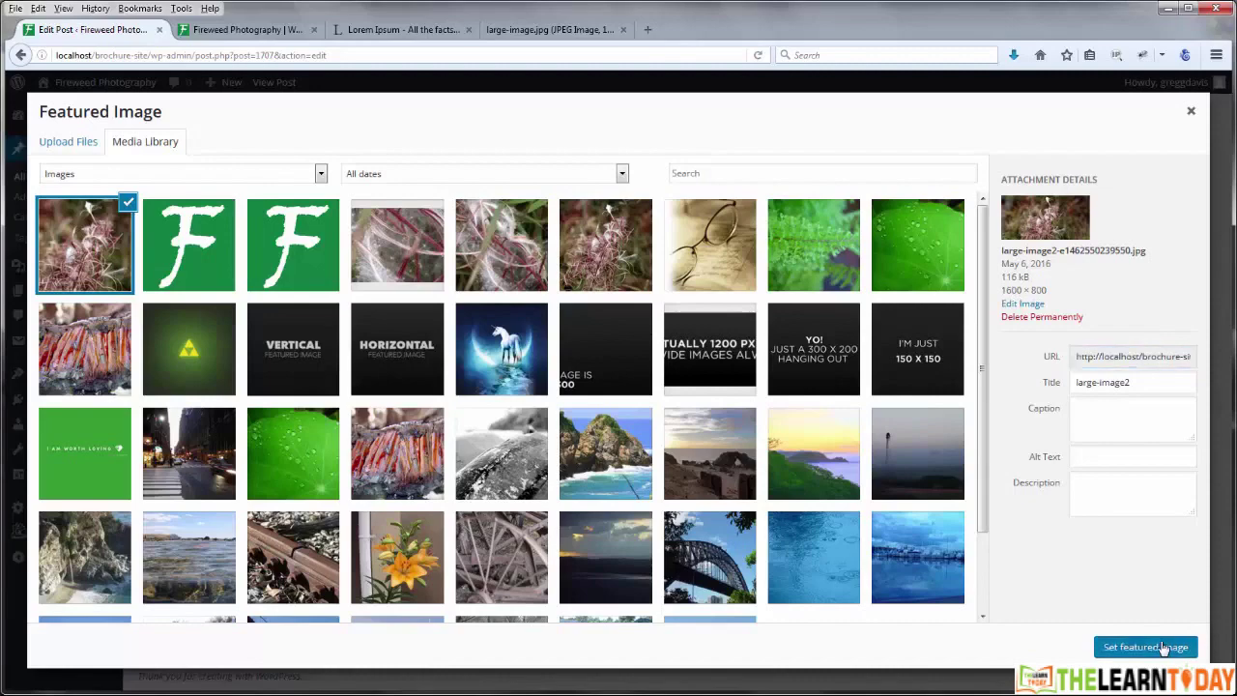
{"action": "scroll", "coordinate": [1204, 626], "scroll_direction": "up", "scroll_amount": 2}
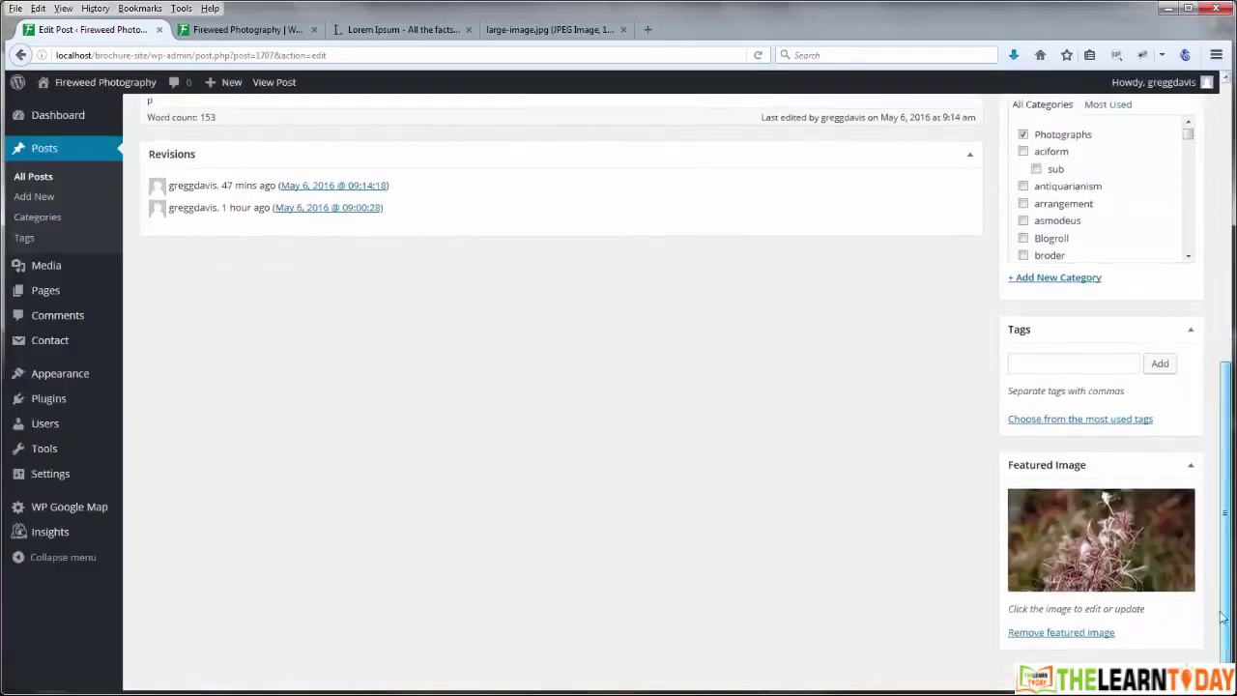
{"action": "scroll", "coordinate": [1205, 611], "scroll_direction": "up", "scroll_amount": 7}
{"action": "scroll", "coordinate": [1197, 310], "scroll_direction": "up", "scroll_amount": 2}
{"action": "left_click", "coordinate": [1169, 334]}
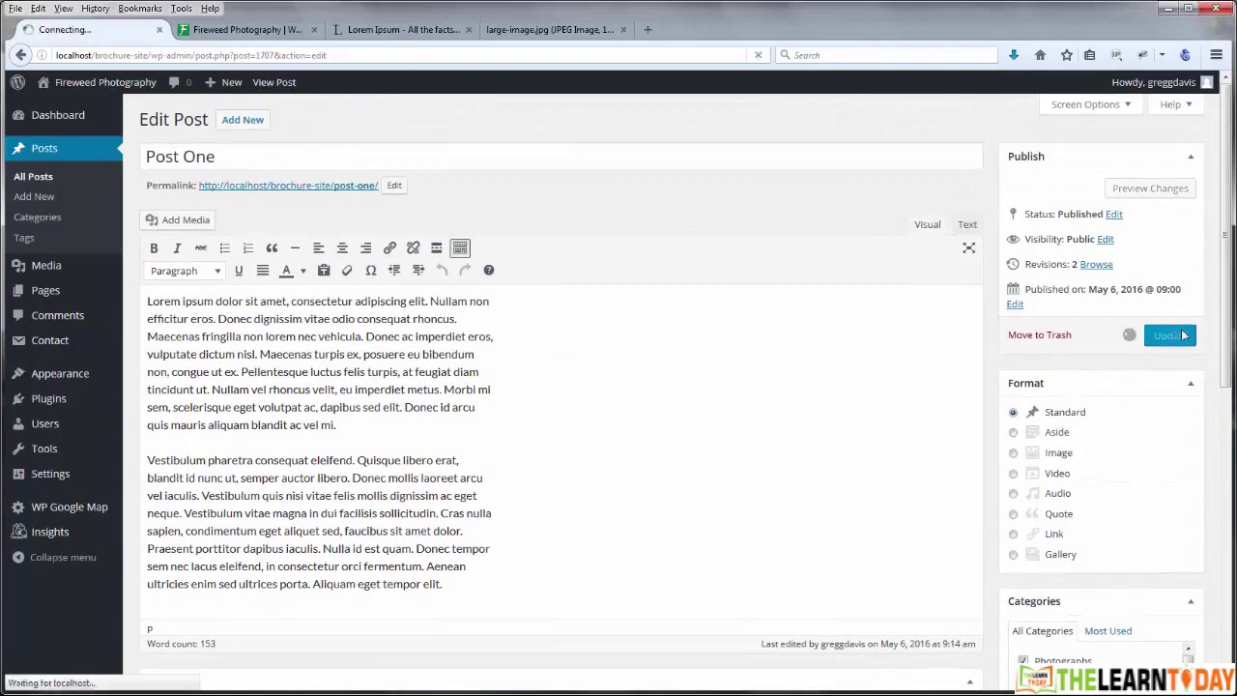
Step: Reload the site's front page and check how the featured images of the posts fill the image area
{"action": "left_click", "coordinate": [264, 32]}
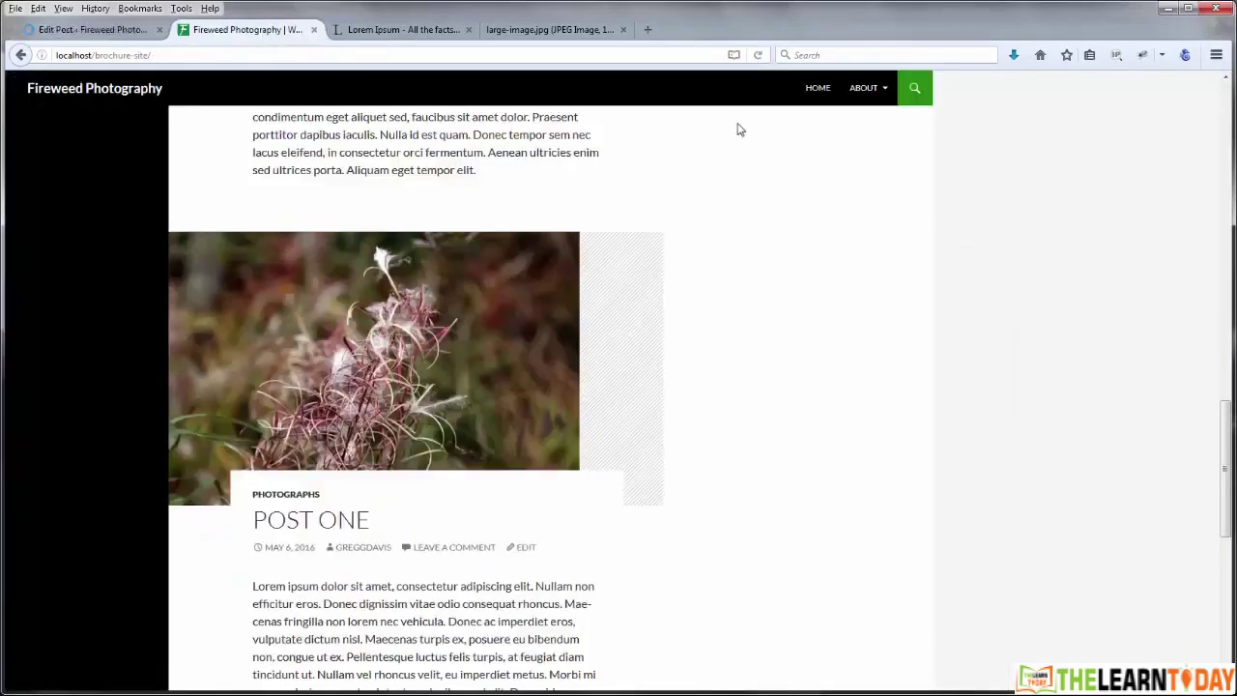
{"action": "left_click", "coordinate": [760, 57]}
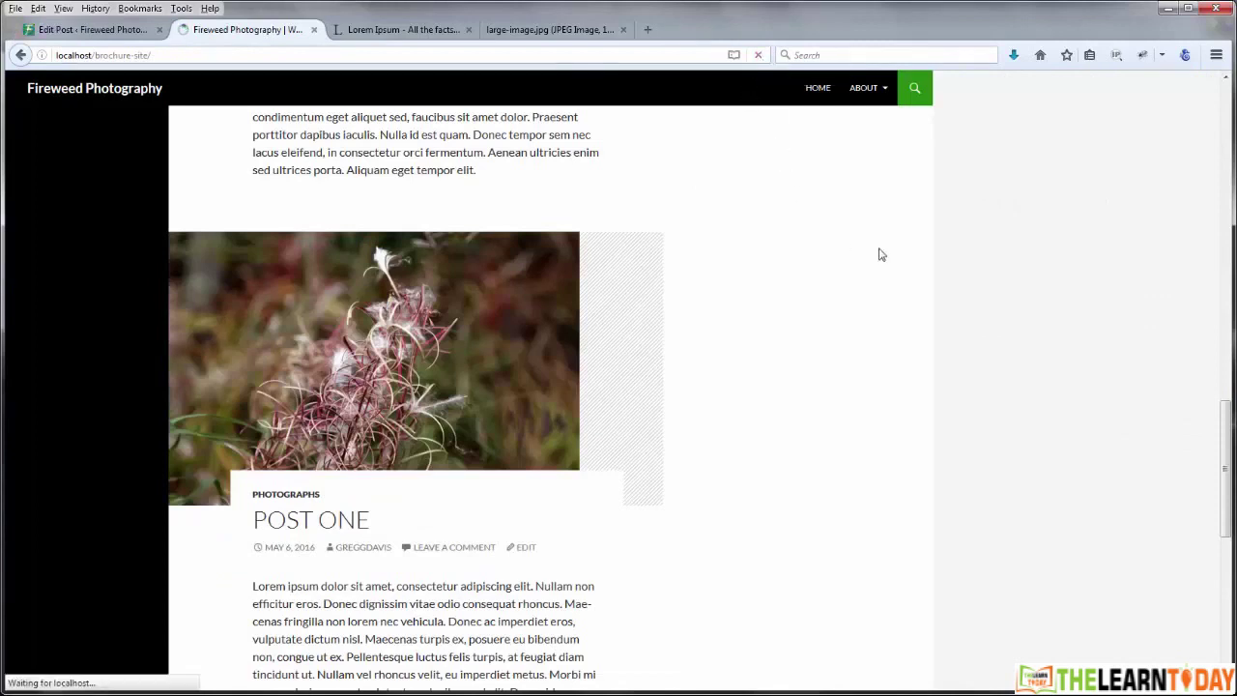
{"action": "scroll", "coordinate": [861, 357], "scroll_direction": "down", "scroll_amount": 5}
{"action": "scroll", "coordinate": [866, 359], "scroll_direction": "up", "scroll_amount": 20}
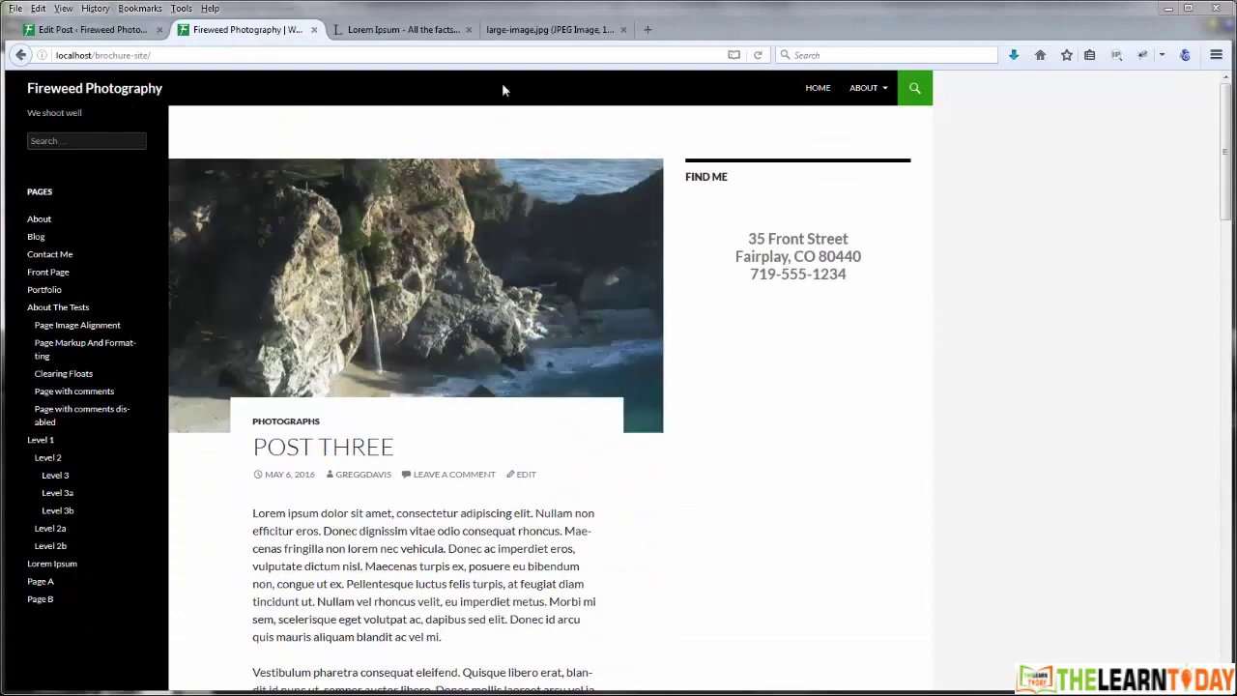
Step: Return to the admin area and view the theme details of the active Twenty Fourteen theme
{"action": "left_click", "coordinate": [92, 30]}
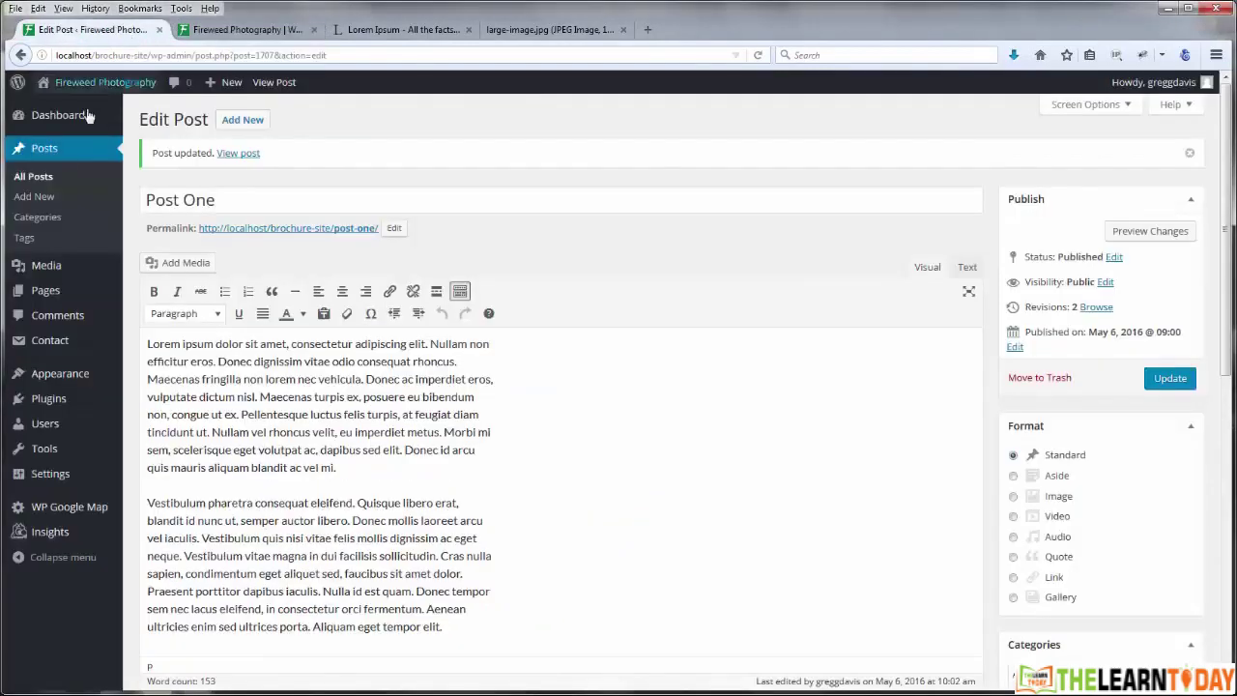
{"action": "mouse_move", "coordinate": [74, 375]}
{"action": "left_click", "coordinate": [150, 383]}
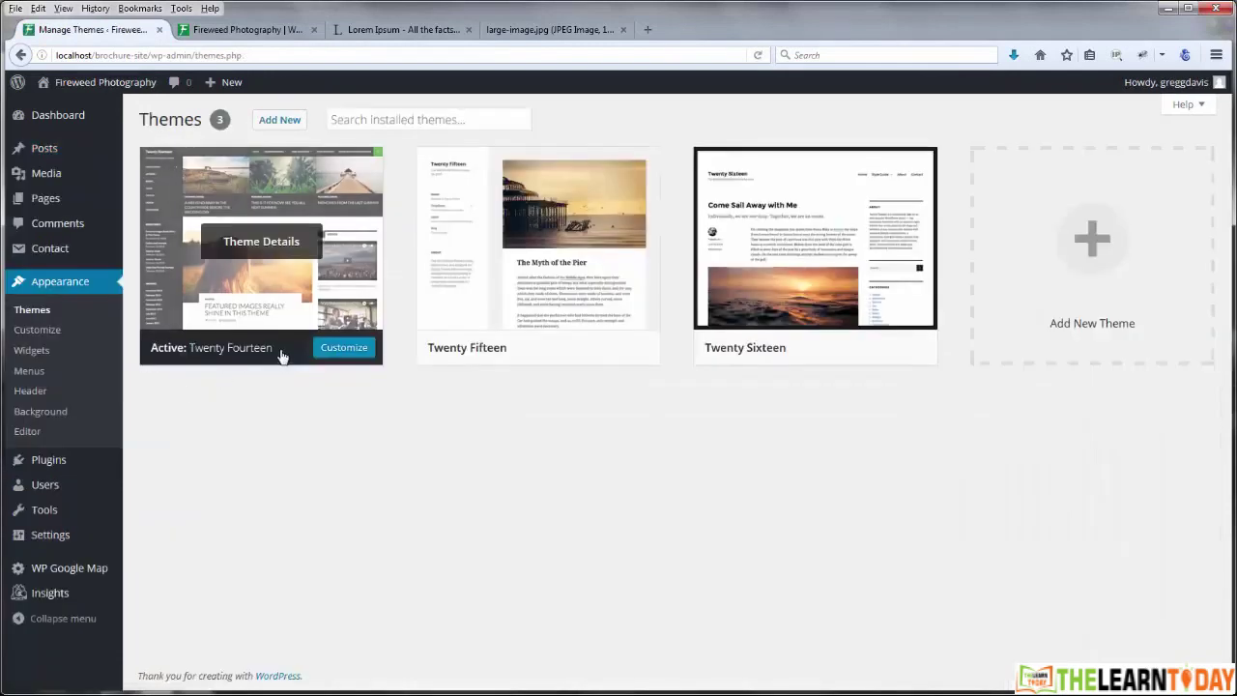
{"action": "left_click", "coordinate": [260, 250]}
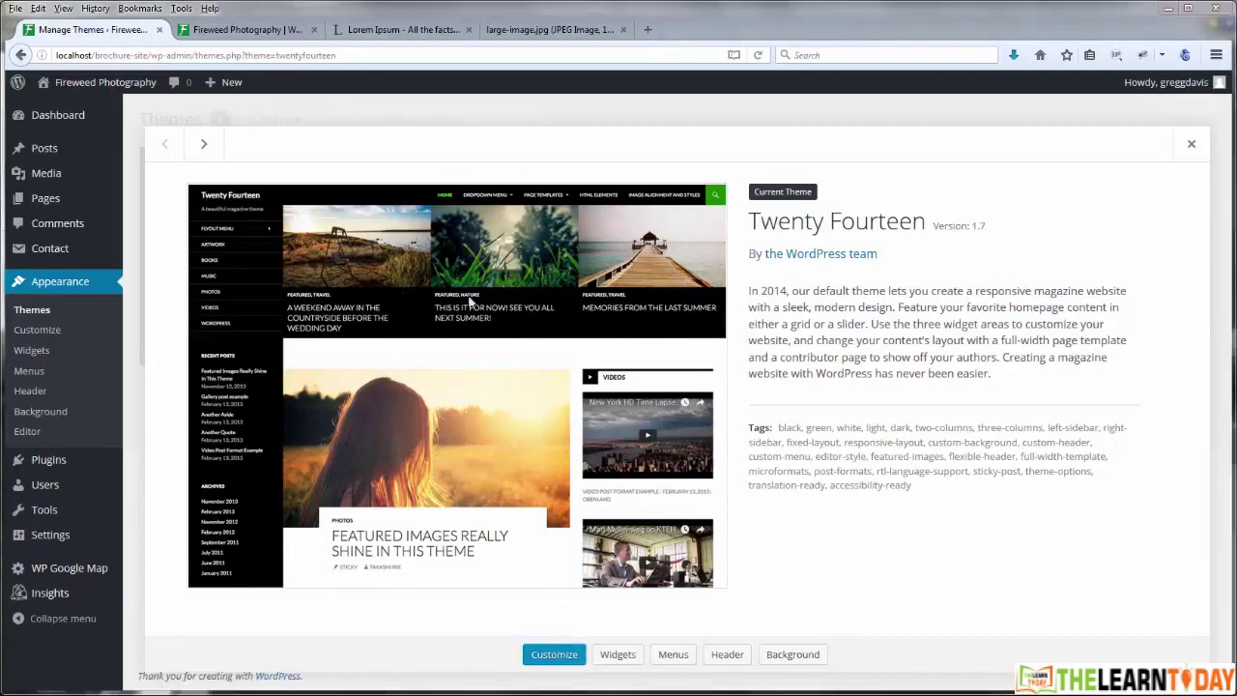
Step: Open the Featured Content settings in the theme customizer and review the available layout options
{"action": "left_click", "coordinate": [45, 333]}
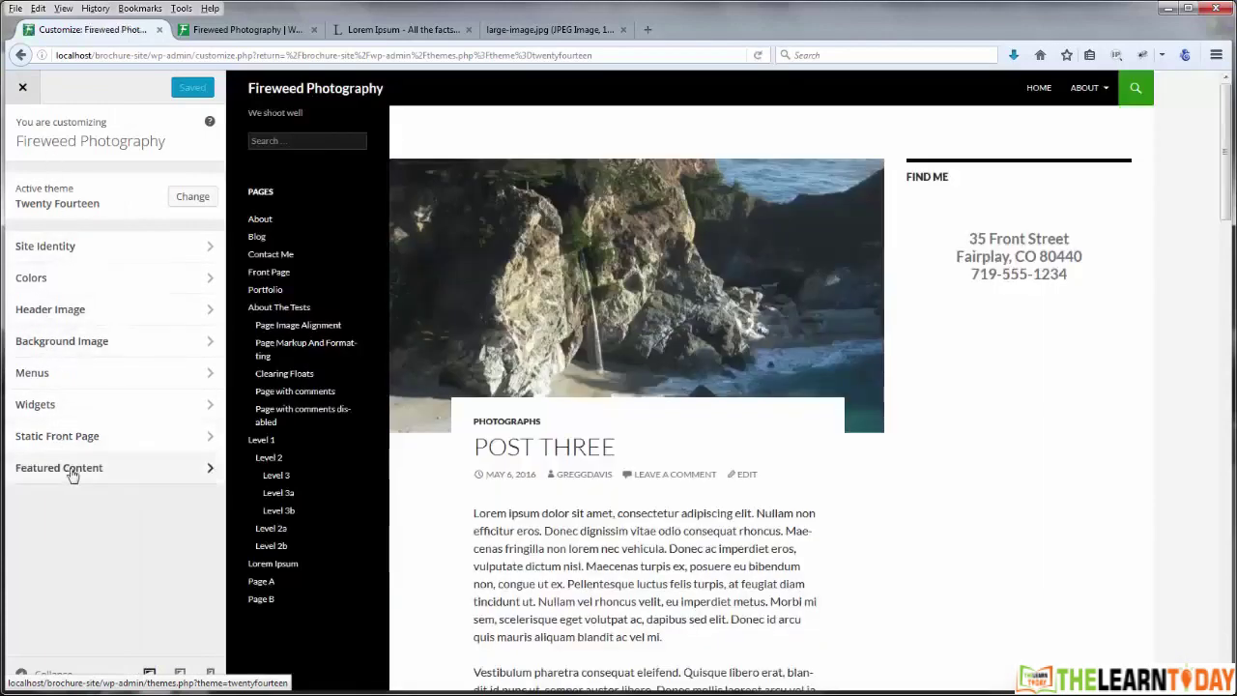
{"action": "left_click", "coordinate": [73, 475]}
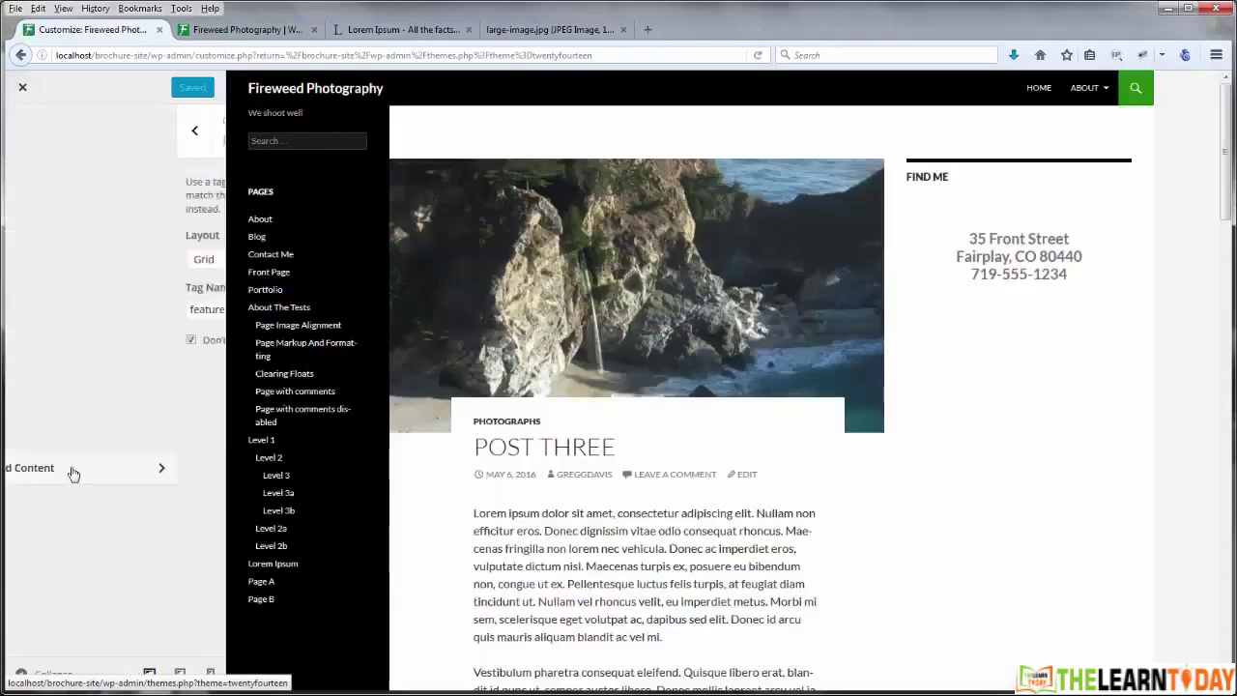
{"action": "left_click", "coordinate": [109, 261]}
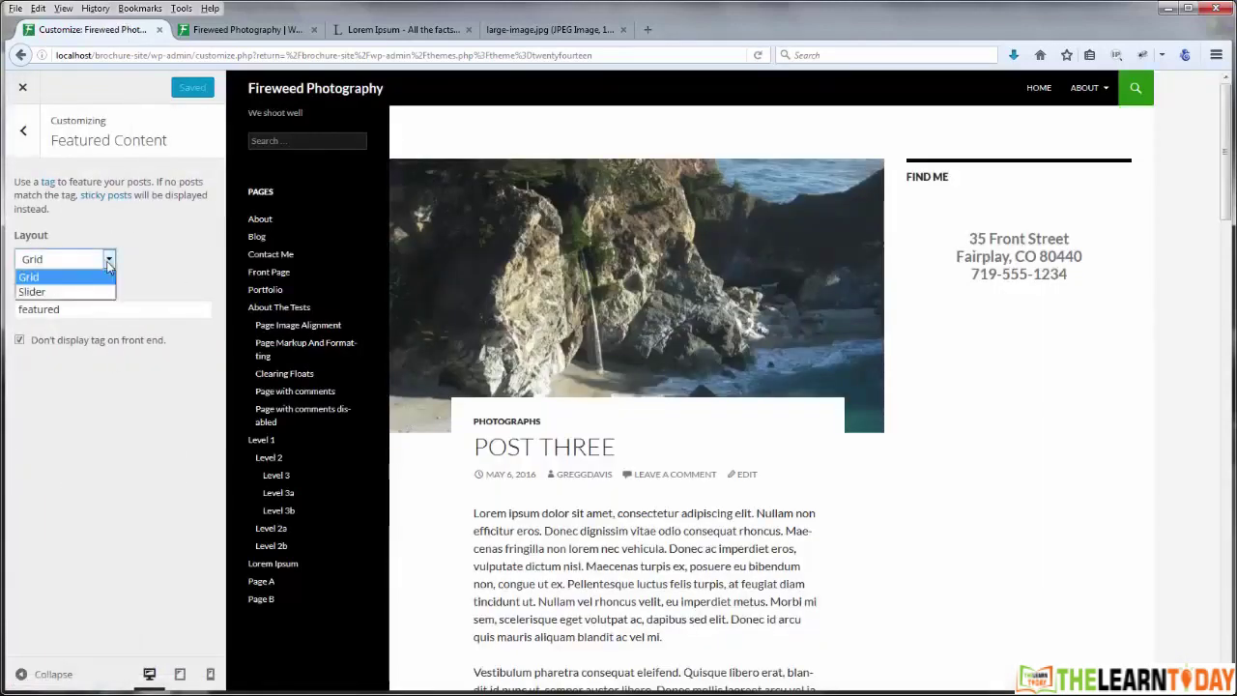
{"action": "left_click", "coordinate": [108, 262]}
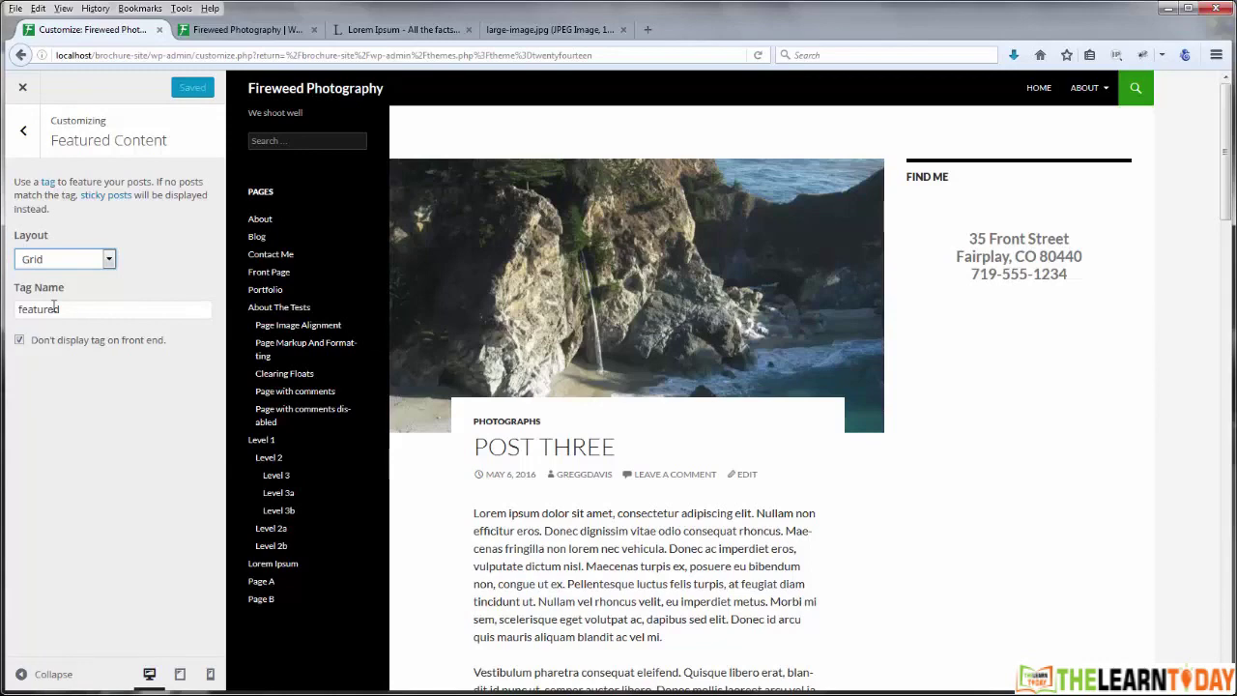
Step: Publish the Featured Content settings with the Grid layout and the tag name "featured", and leave the customizer
{"action": "left_click_drag", "start_coordinate": [61, 309], "coordinate": [15, 310]}
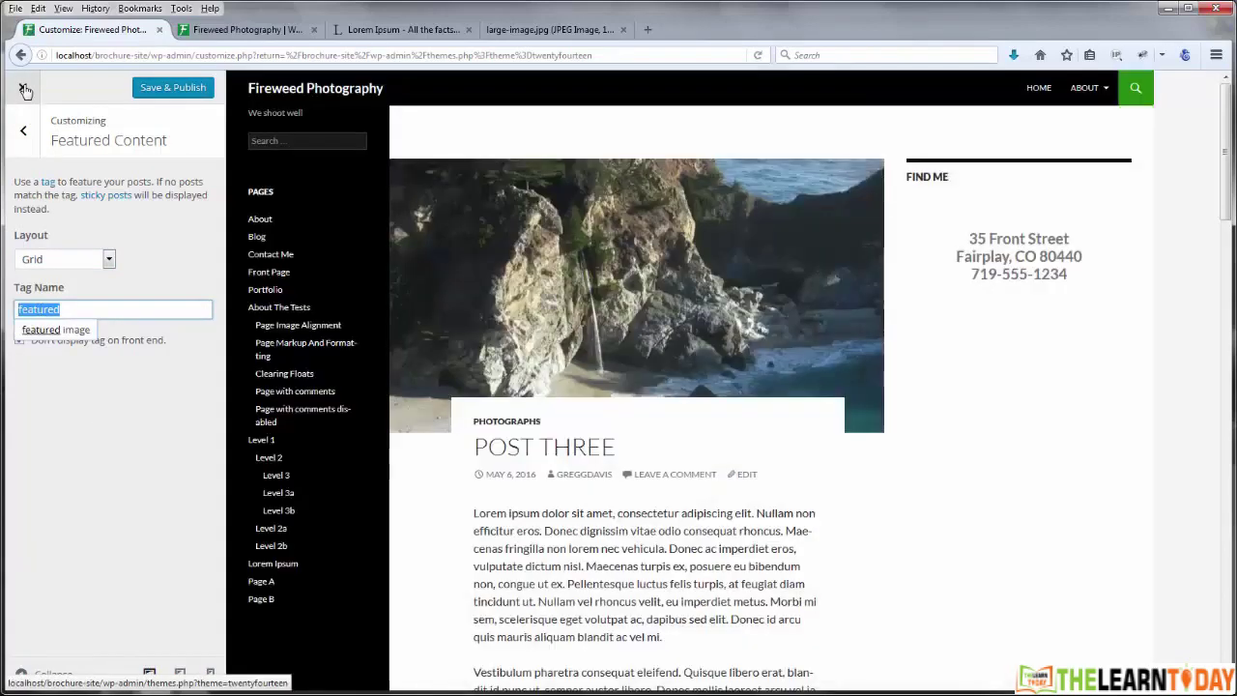
{"action": "left_click", "coordinate": [161, 93]}
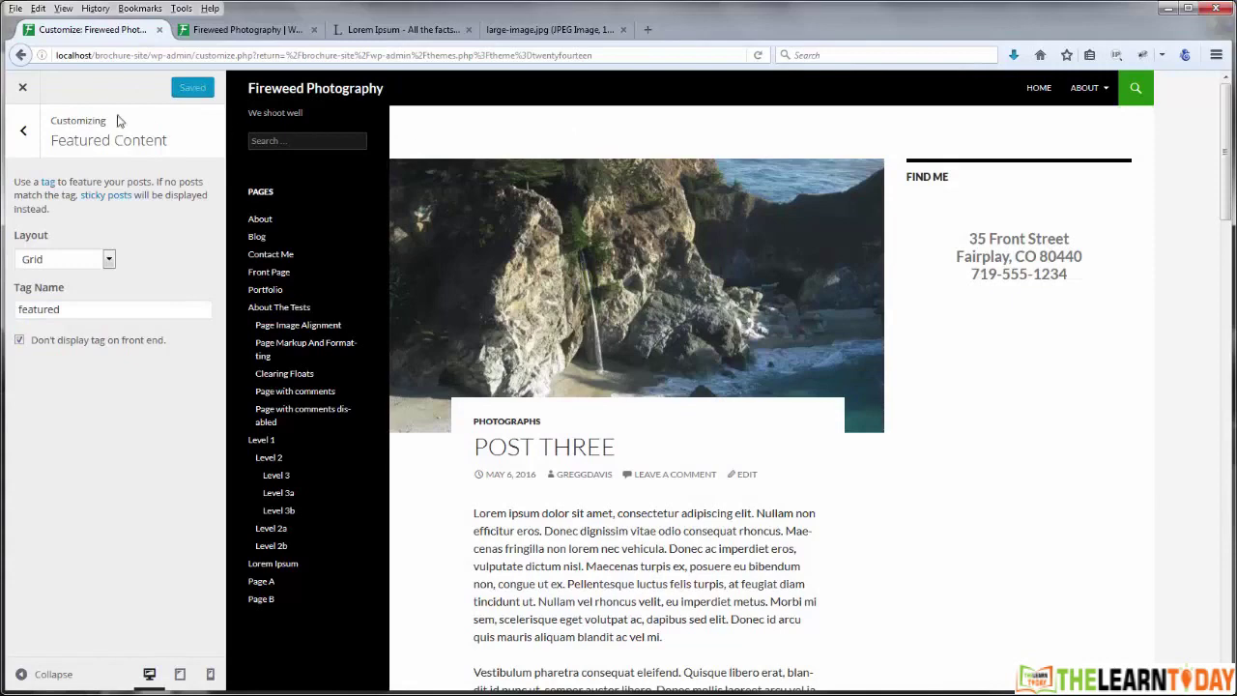
{"action": "left_click", "coordinate": [24, 90]}
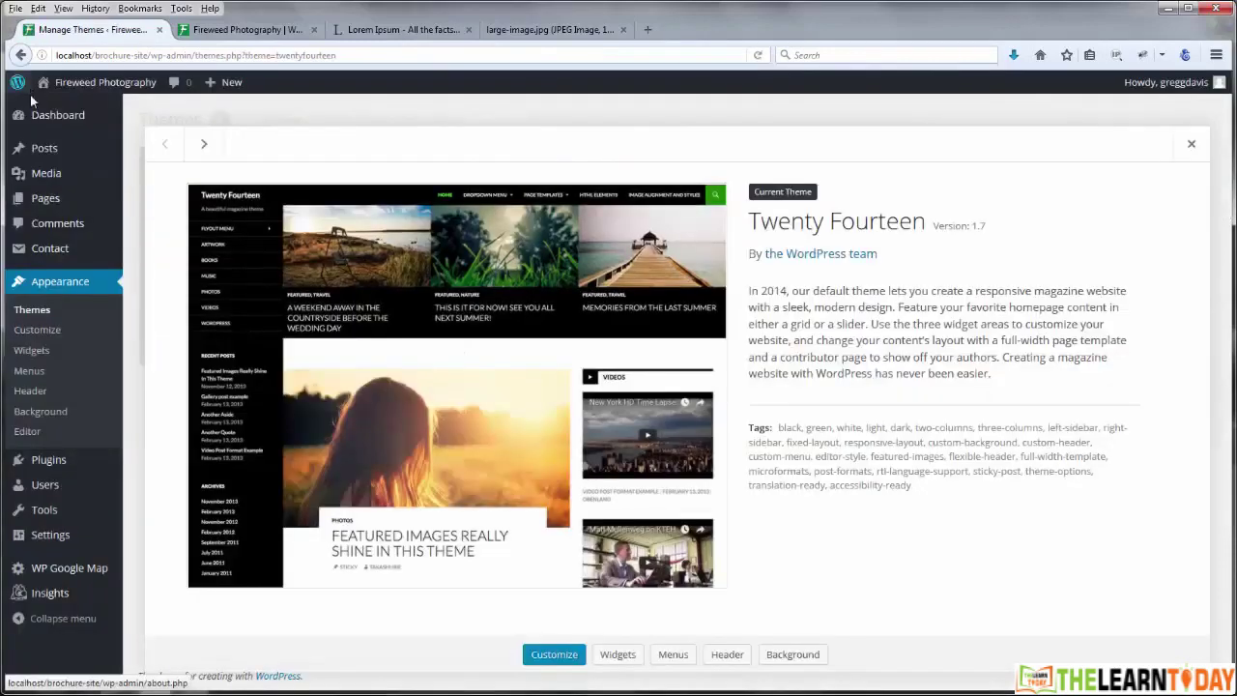
Step: Open the list of all posts and add the tag "featured" to Post Three with Quick Edit
{"action": "mouse_move", "coordinate": [45, 152]}
{"action": "left_click", "coordinate": [45, 153]}
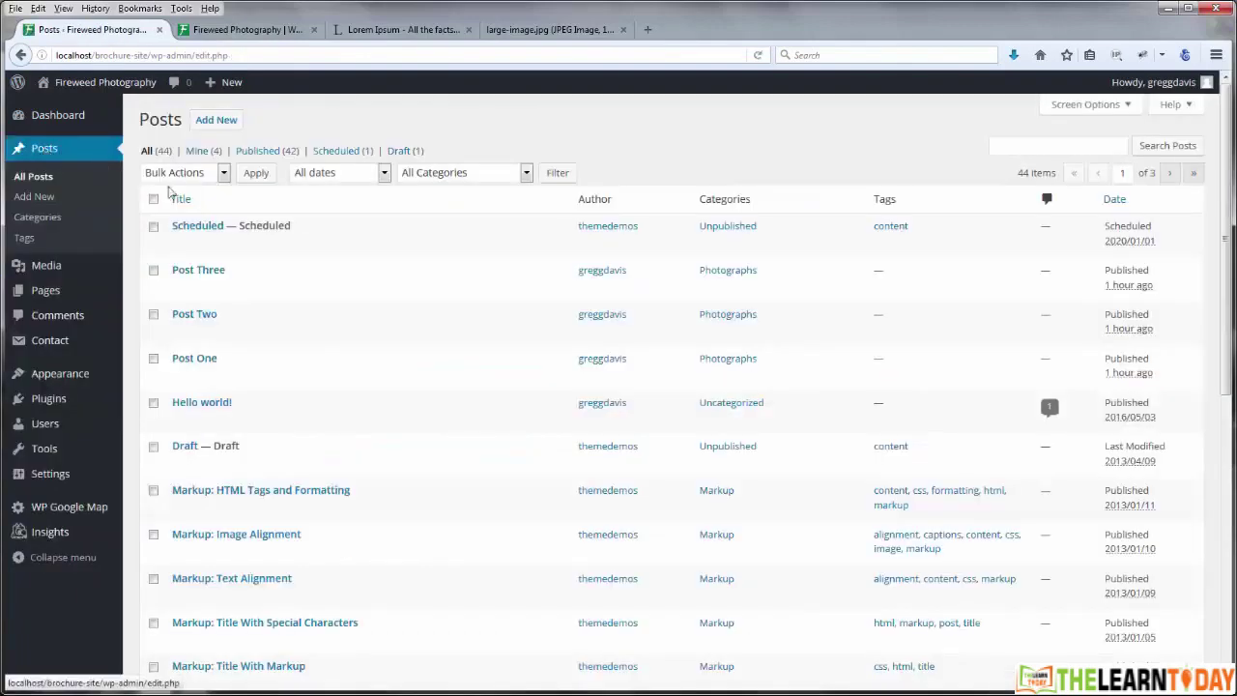
{"action": "left_click", "coordinate": [217, 286]}
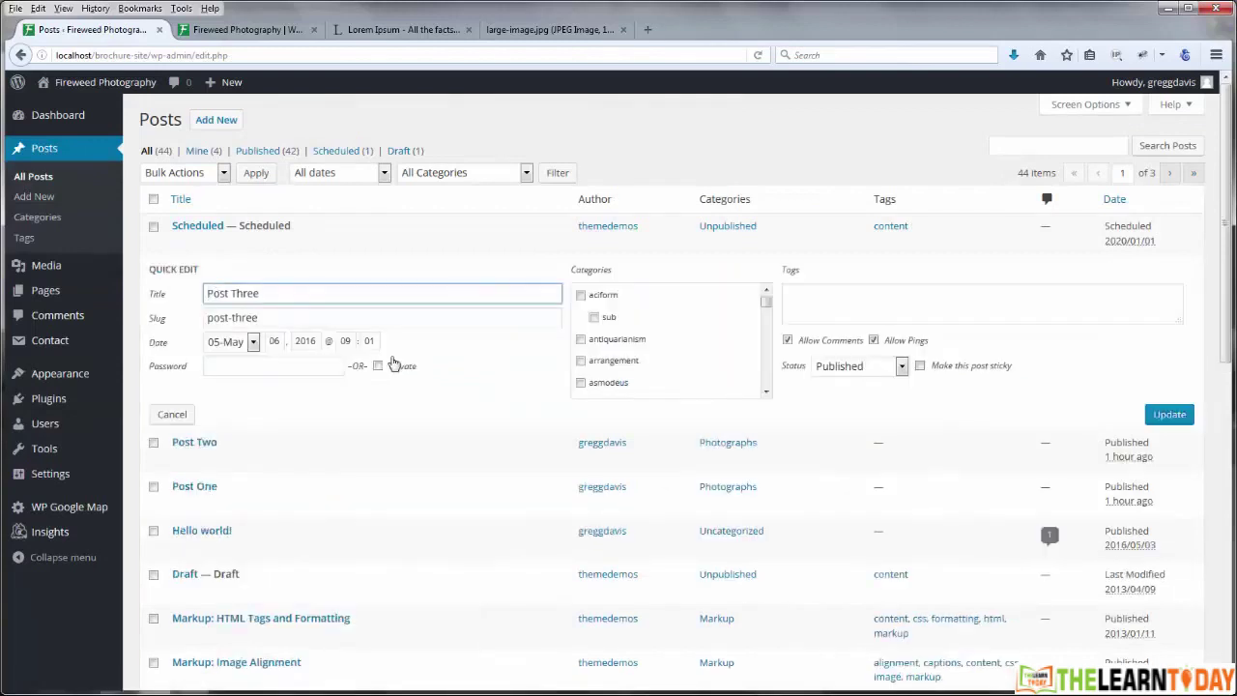
{"action": "left_click", "coordinate": [817, 296]}
{"action": "type", "text": "featured"}
{"action": "left_click", "coordinate": [1167, 416]}
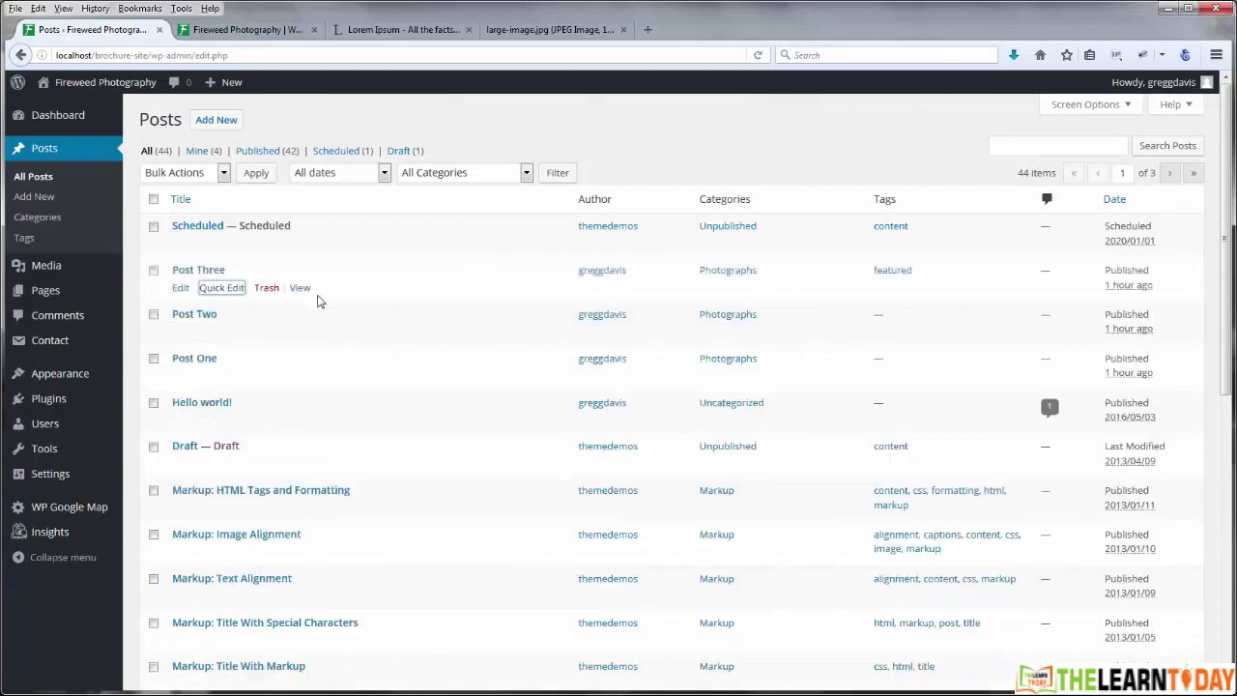
Step: Add the tag "featured" to Post Two with Quick Edit and update it
{"action": "left_click", "coordinate": [214, 334]}
{"action": "left_click", "coordinate": [888, 342]}
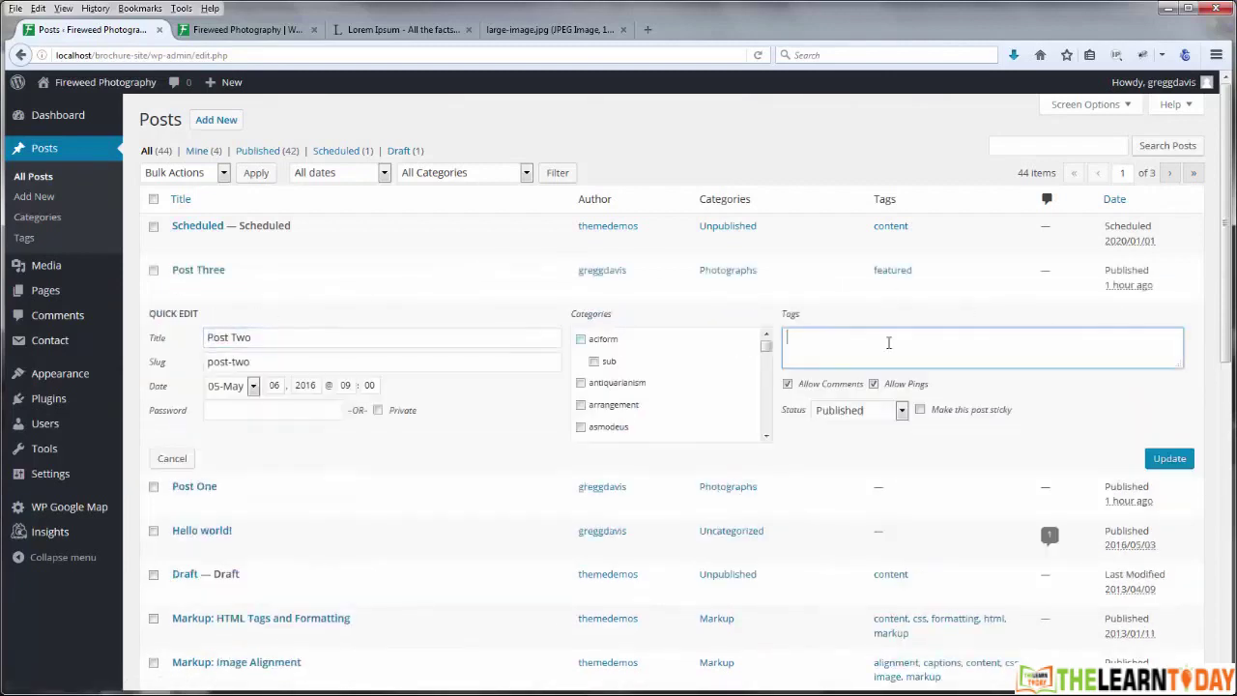
{"action": "type", "text": "featured"}
{"action": "left_click", "coordinate": [1172, 462]}
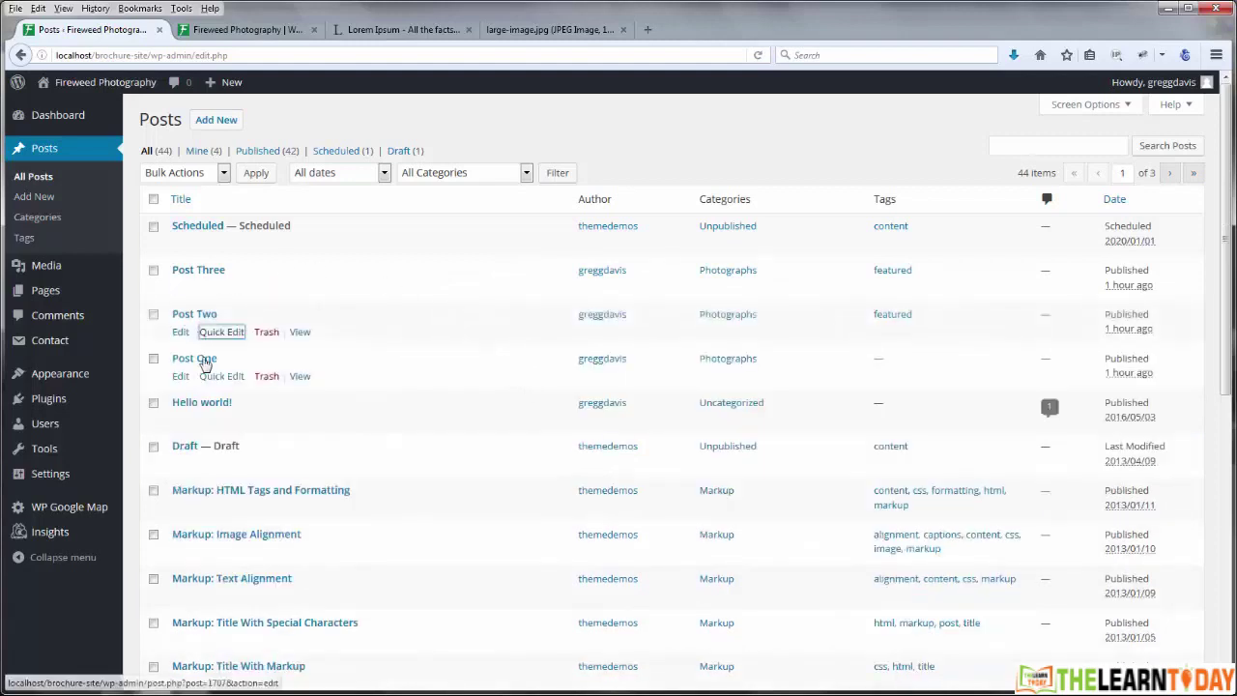
Step: Open Post One in the full post editor, add the existing tag "featured" and update the post
{"action": "left_click", "coordinate": [204, 362]}
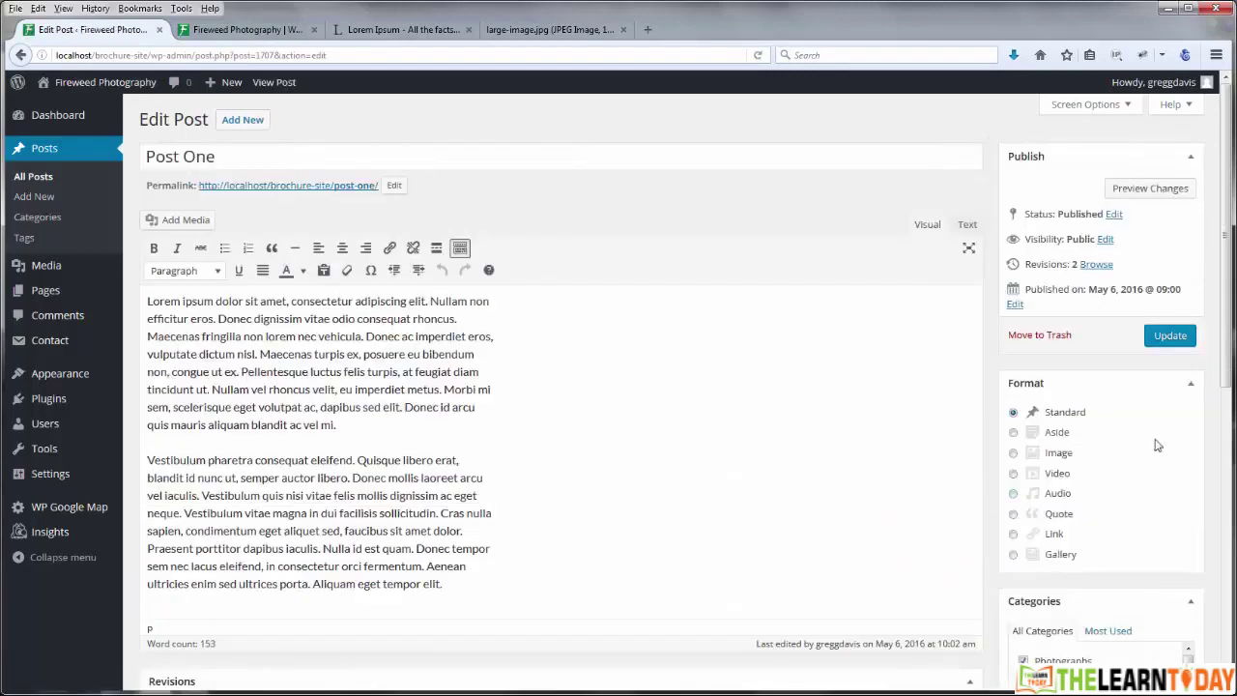
{"action": "scroll", "coordinate": [1156, 416], "scroll_direction": "down", "scroll_amount": 3}
{"action": "scroll", "coordinate": [1157, 423], "scroll_direction": "down", "scroll_amount": 5}
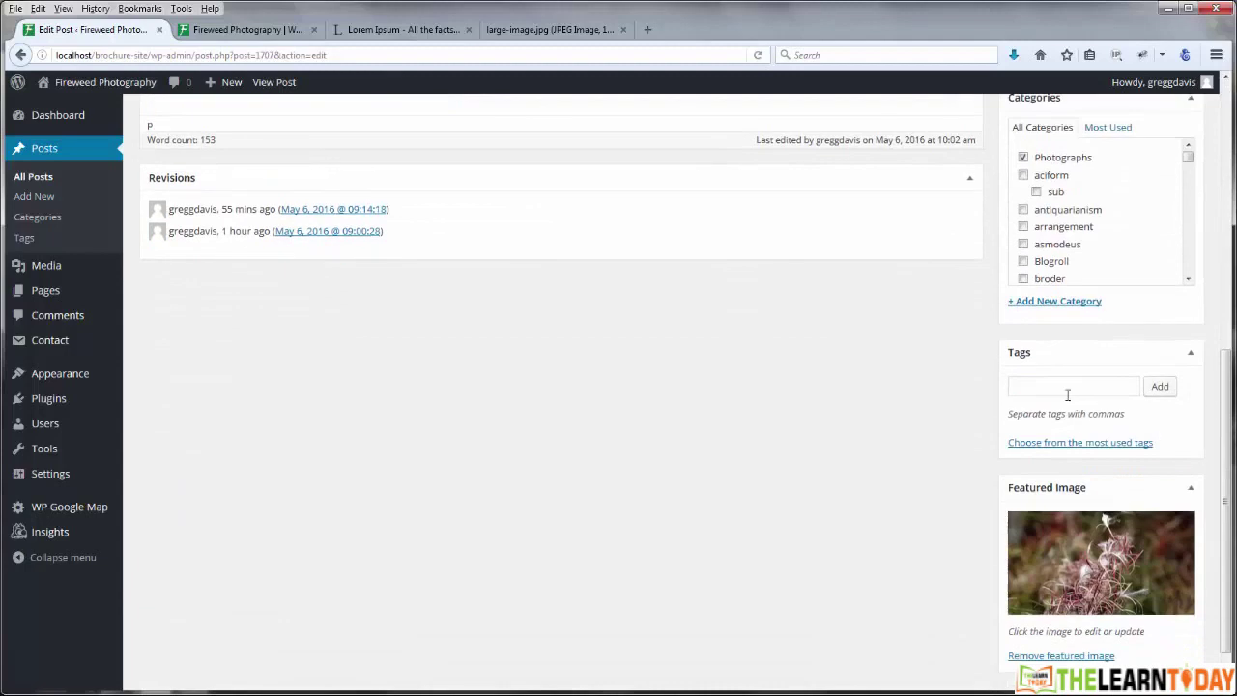
{"action": "left_click", "coordinate": [1058, 389]}
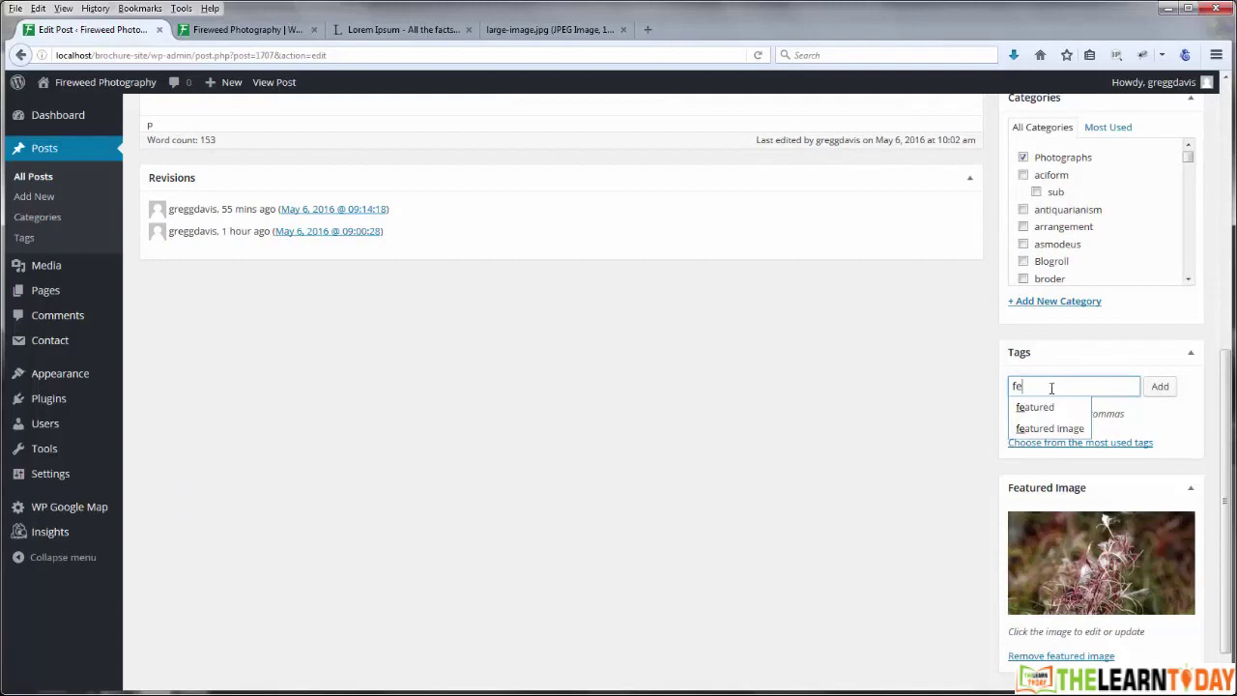
{"action": "left_click", "coordinate": [1041, 412]}
{"action": "left_click", "coordinate": [1159, 389]}
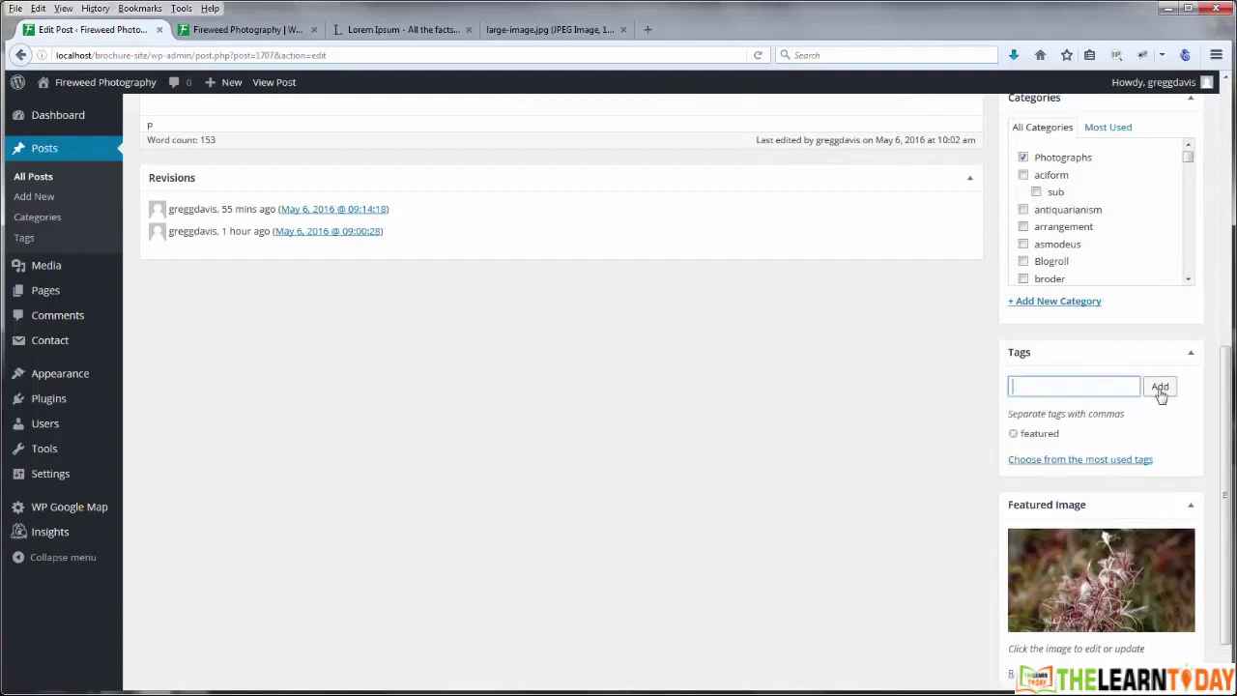
{"action": "scroll", "coordinate": [1195, 369], "scroll_direction": "up", "scroll_amount": 5}
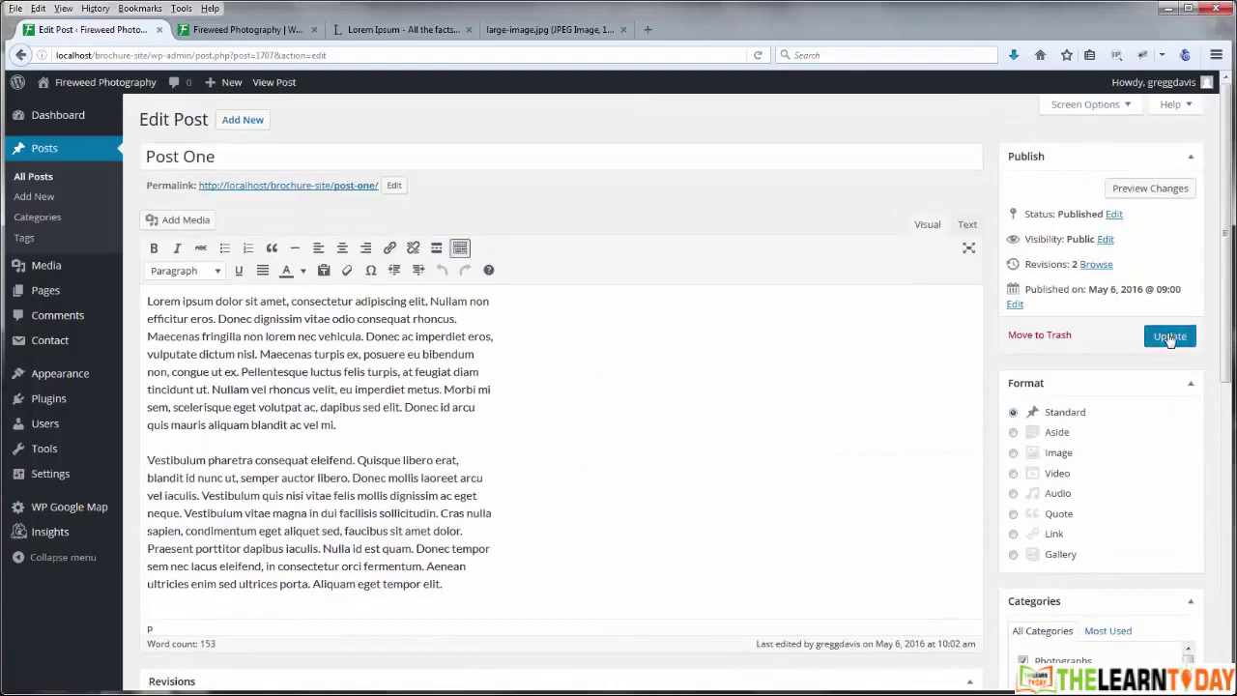
{"action": "left_click", "coordinate": [1170, 337]}
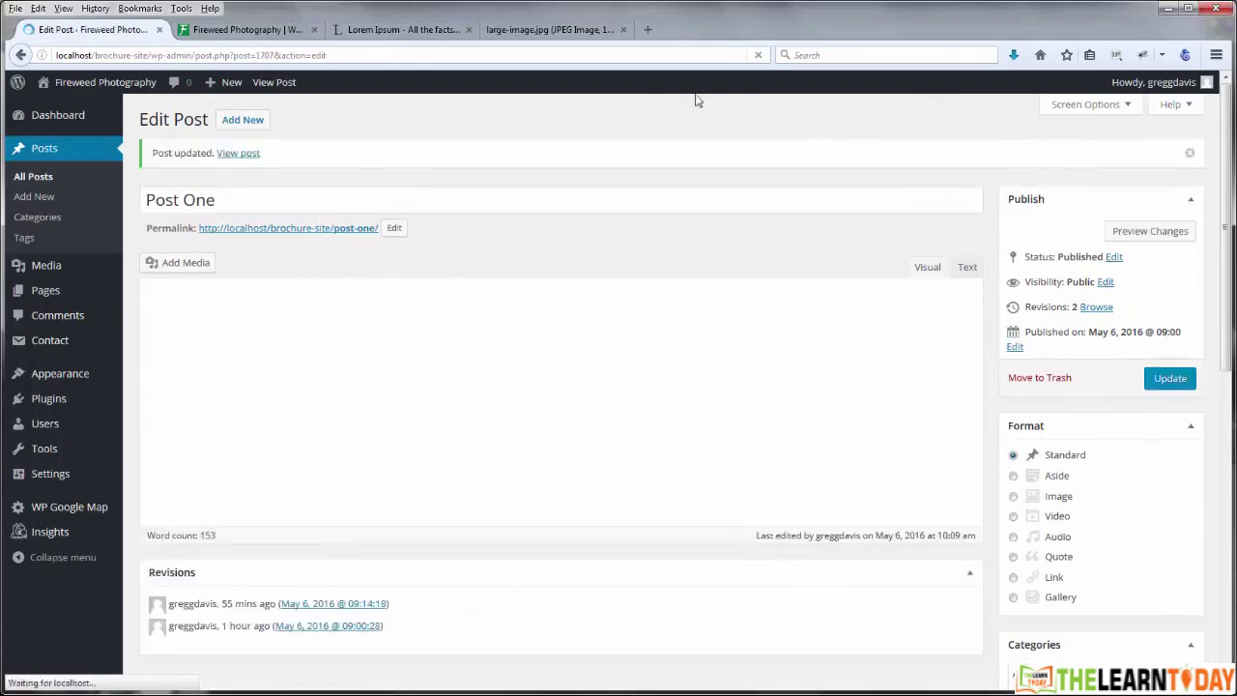
Step: View the site's front page and examine the featured posts grid and the regular posts below it
{"action": "left_click", "coordinate": [247, 29]}
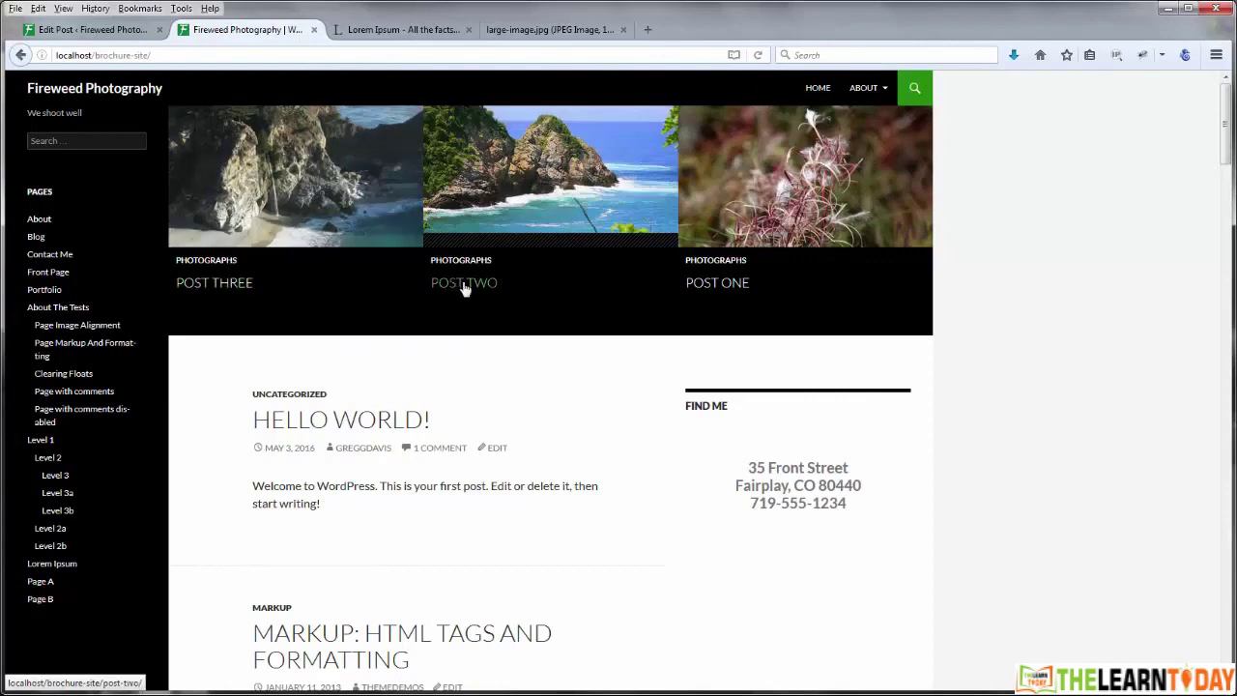
{"action": "scroll", "coordinate": [1086, 362], "scroll_direction": "down", "scroll_amount": 10}
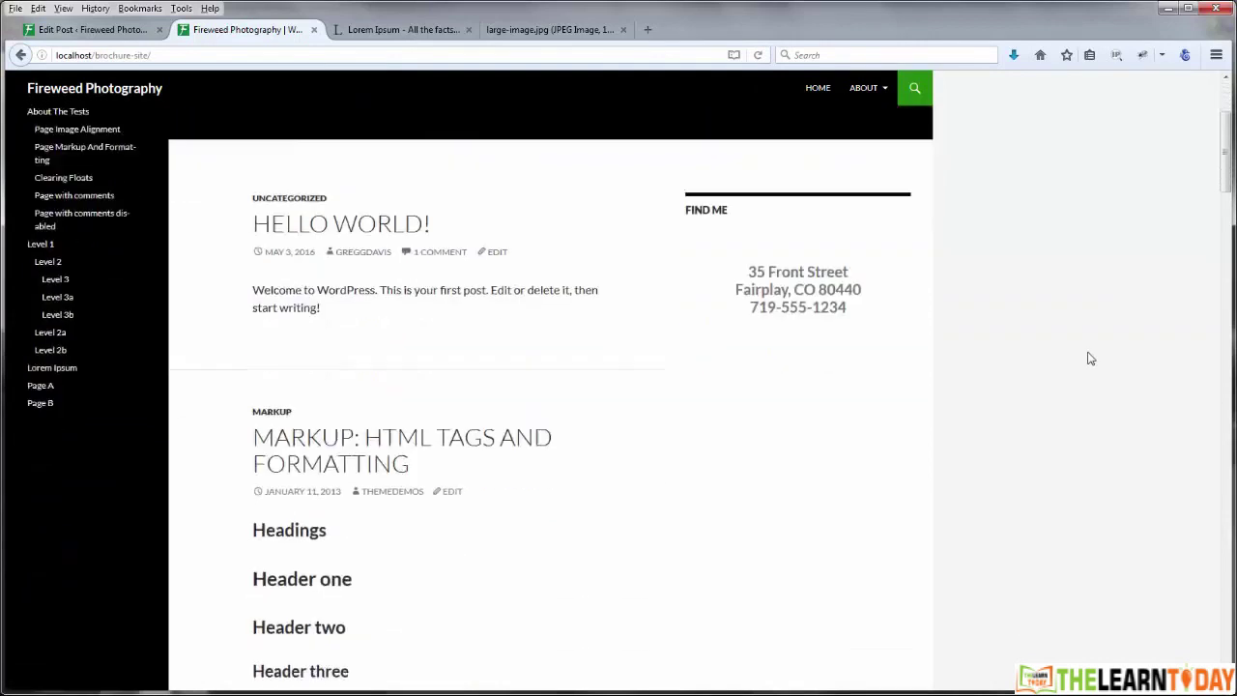
{"action": "scroll", "coordinate": [1090, 358], "scroll_direction": "up", "scroll_amount": 10}
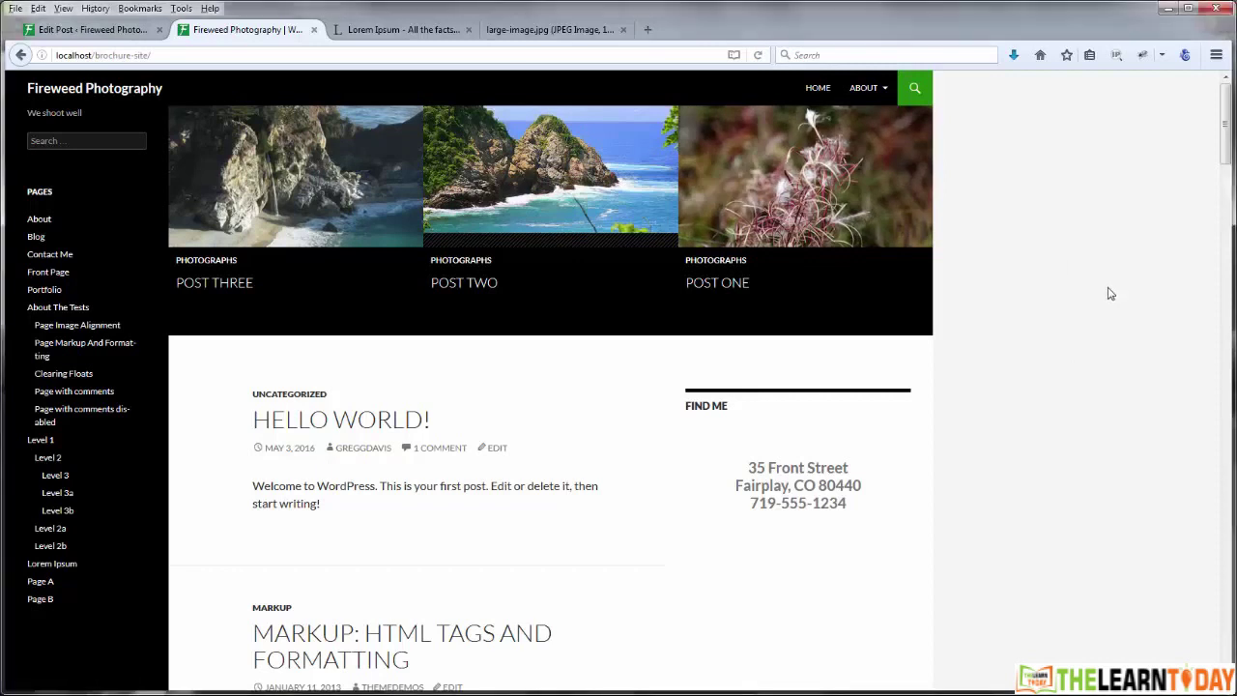
{"action": "scroll", "coordinate": [1127, 273], "scroll_direction": "down", "scroll_amount": 8}
{"action": "scroll", "coordinate": [1111, 294], "scroll_direction": "down", "scroll_amount": 3}
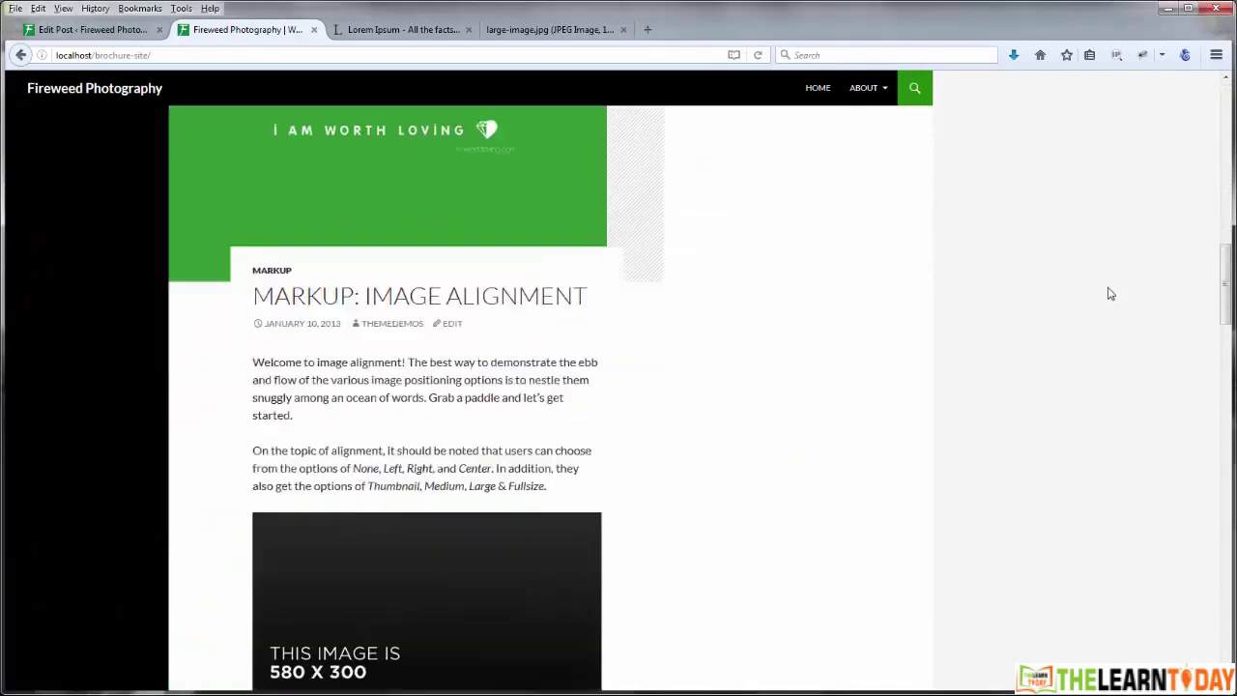
{"action": "scroll", "coordinate": [1111, 294], "scroll_direction": "up", "scroll_amount": 10}
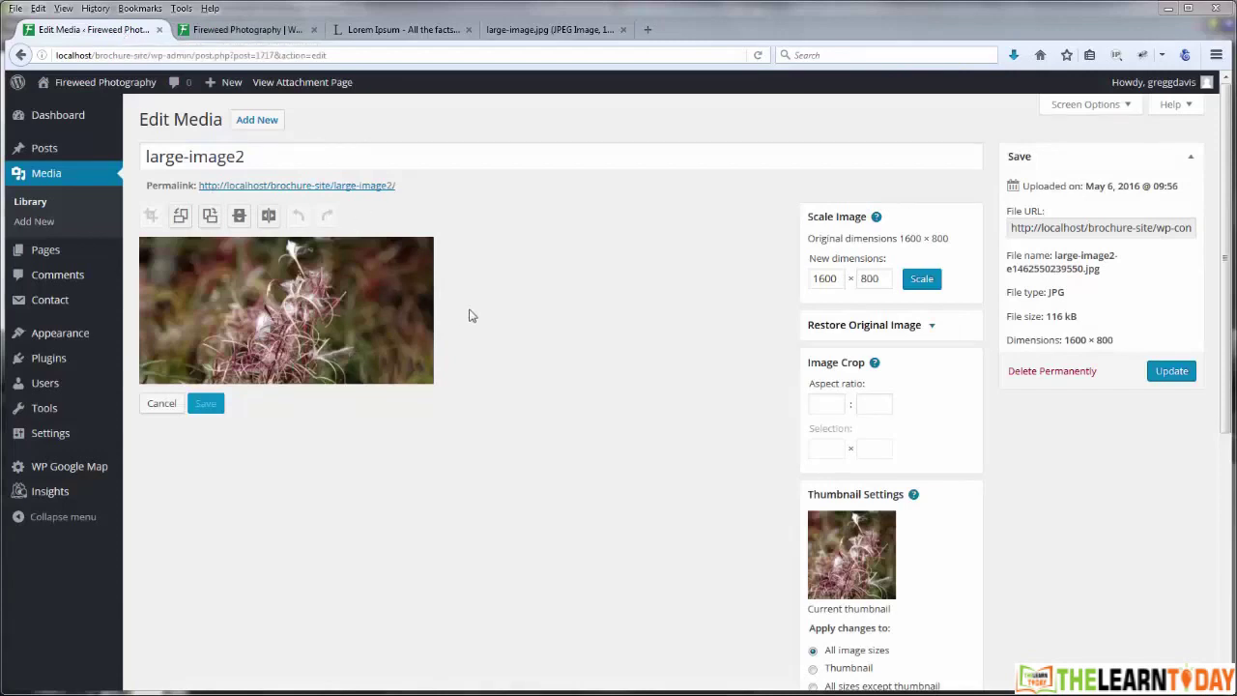
{"action": "left_click", "coordinate": [245, 30]}
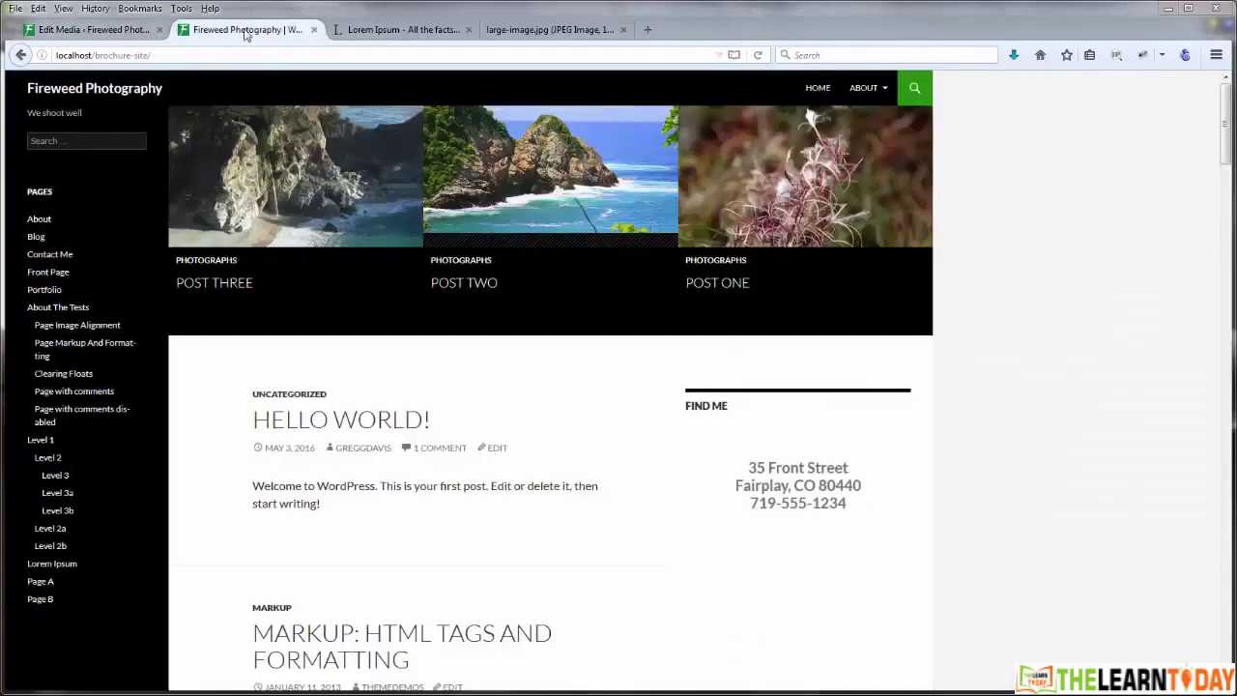